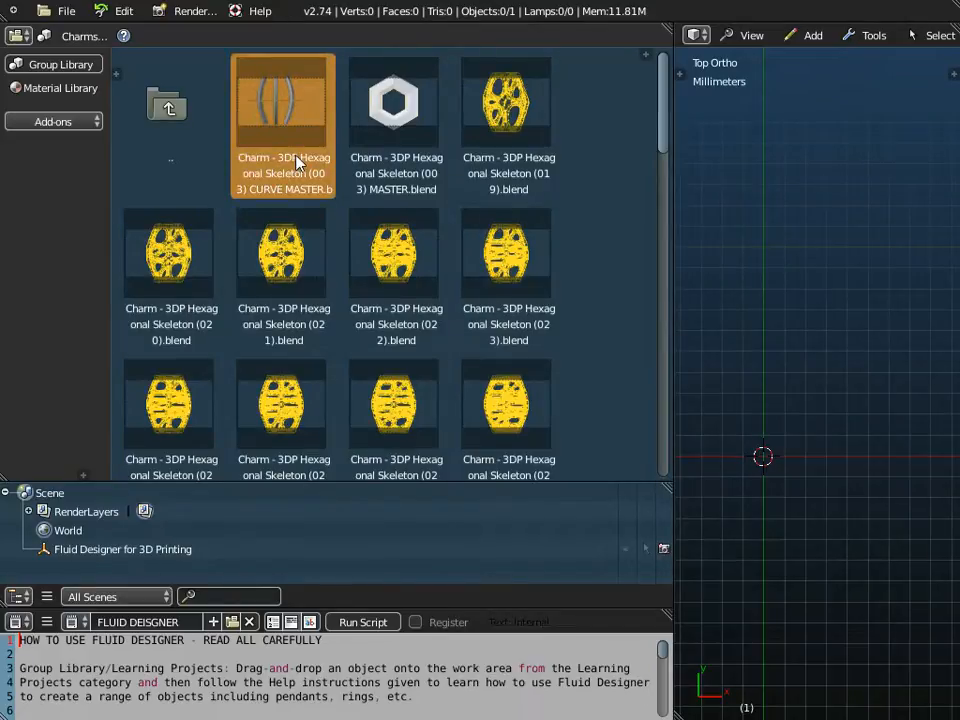
# Look through the Charms library for the hexagonal, octagonal, round and square skeleton CURVE MASTER files
pyautogui.scroll(-5, 296, 163)
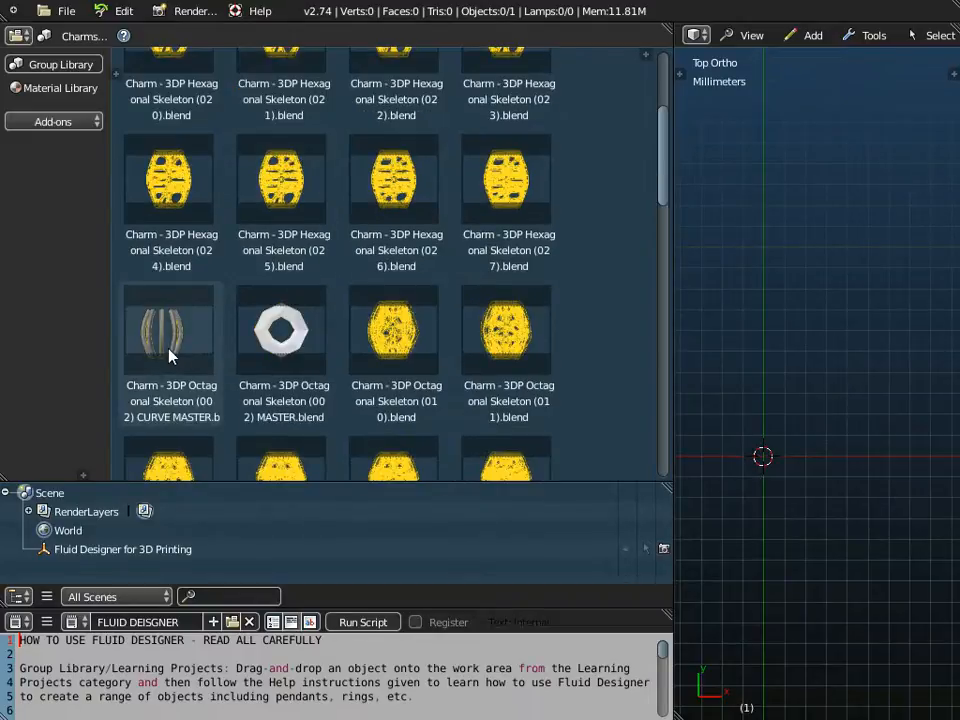
pyautogui.click(170, 355)
pyautogui.scroll(-5, 168, 355)
pyautogui.scroll(-5, 167, 355)
pyautogui.click(185, 272)
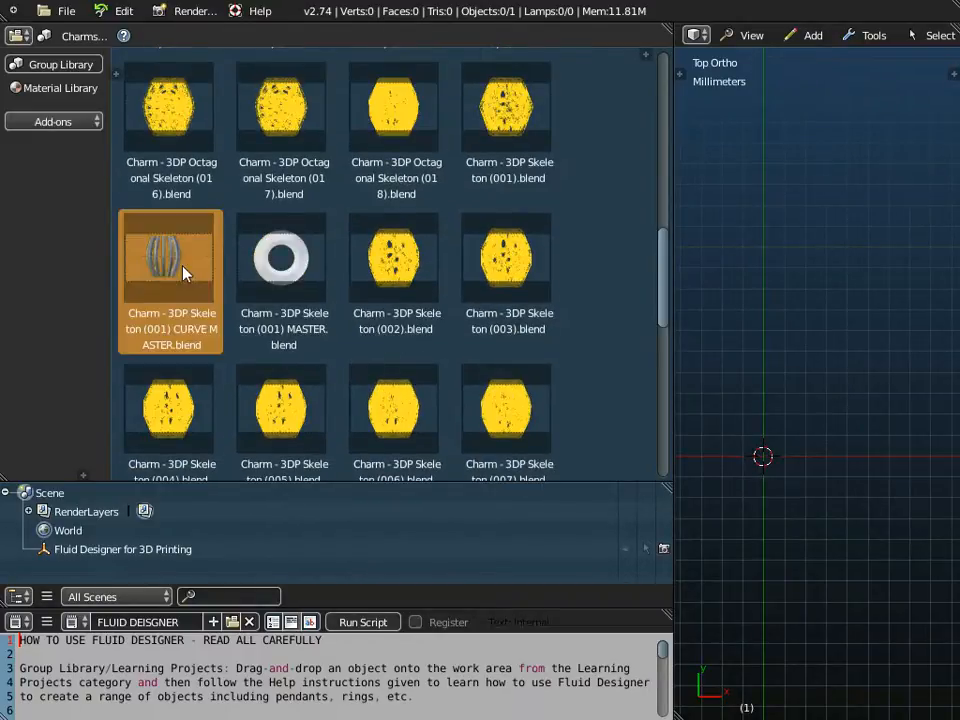
pyautogui.scroll(-4, 385, 343)
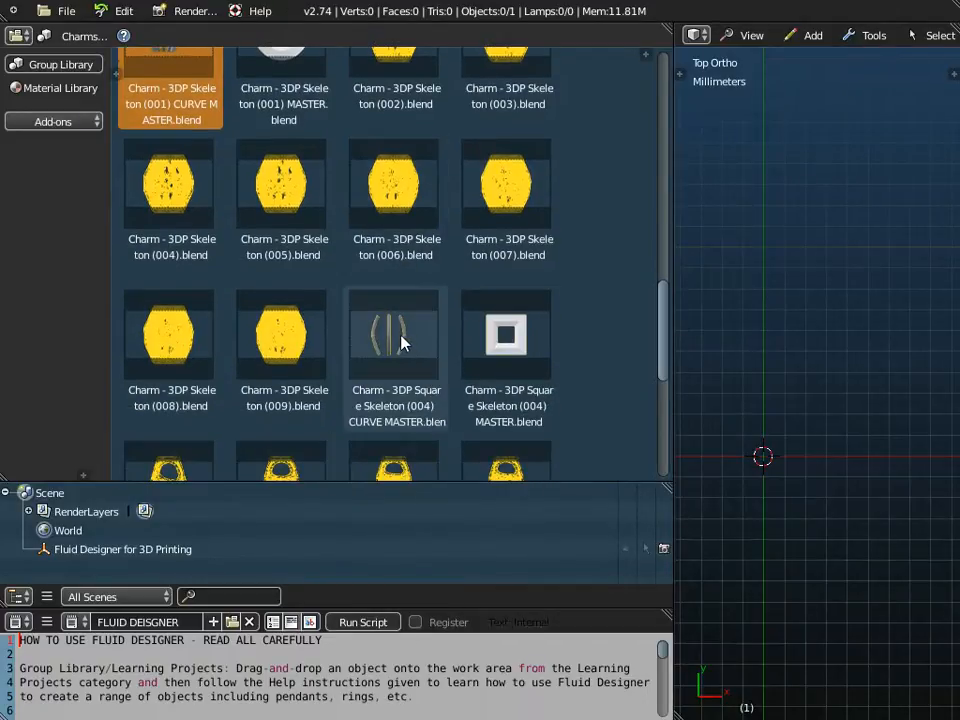
pyautogui.click(418, 342)
pyautogui.moveTo(665, 348); pyautogui.dragTo(665, 120)
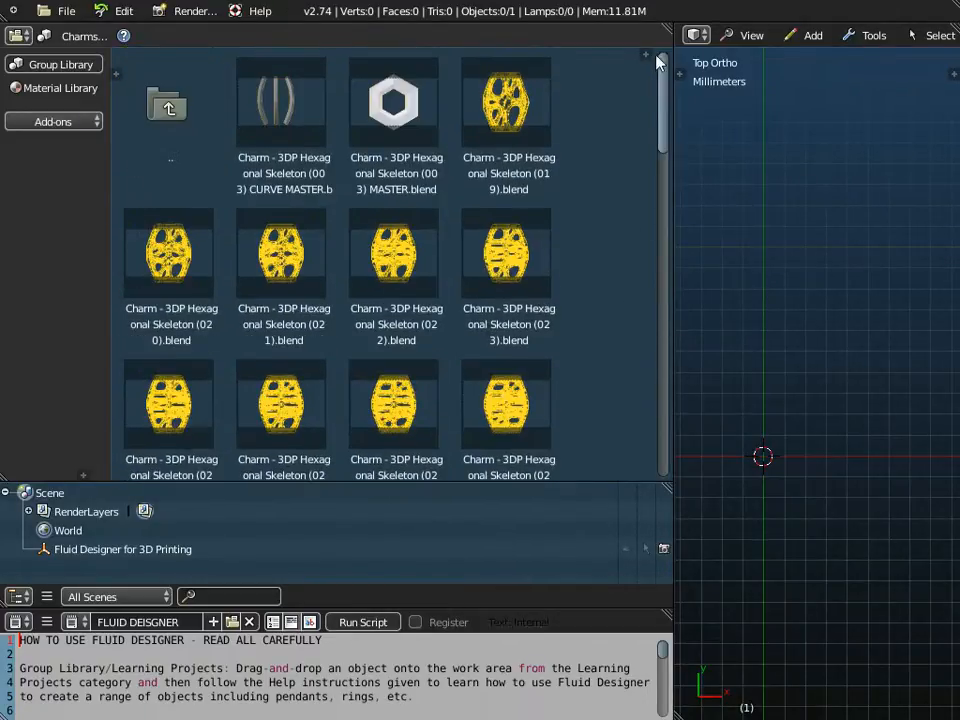
pyautogui.click(300, 117)
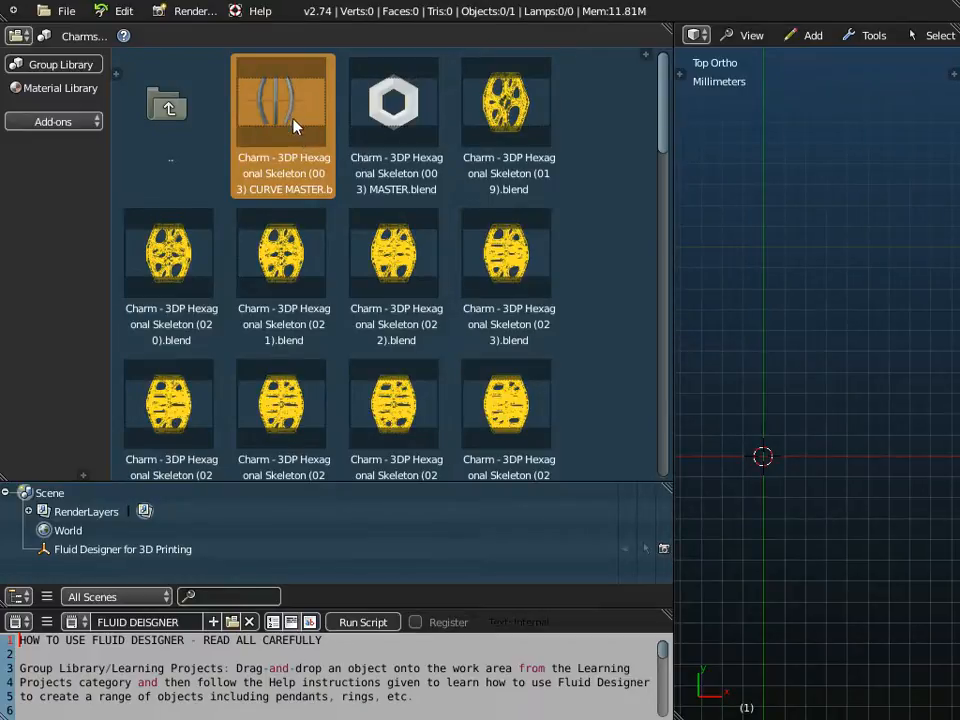
# Look up the capital W in the Patterns - Alphabet Harrington Font category of the group library
pyautogui.click(64, 65)
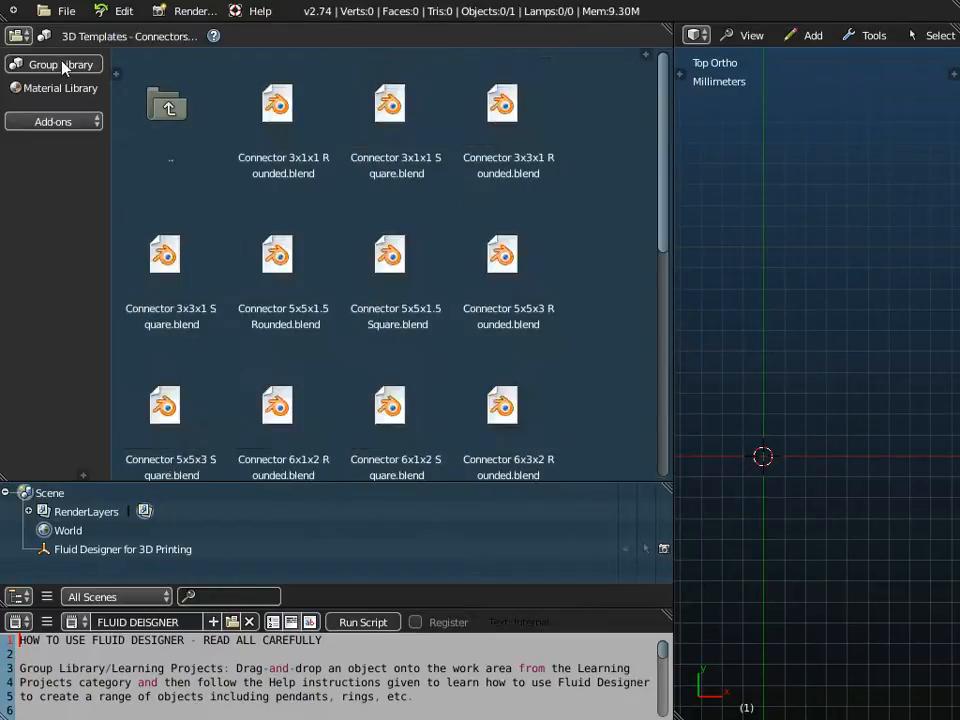
pyautogui.click(70, 37)
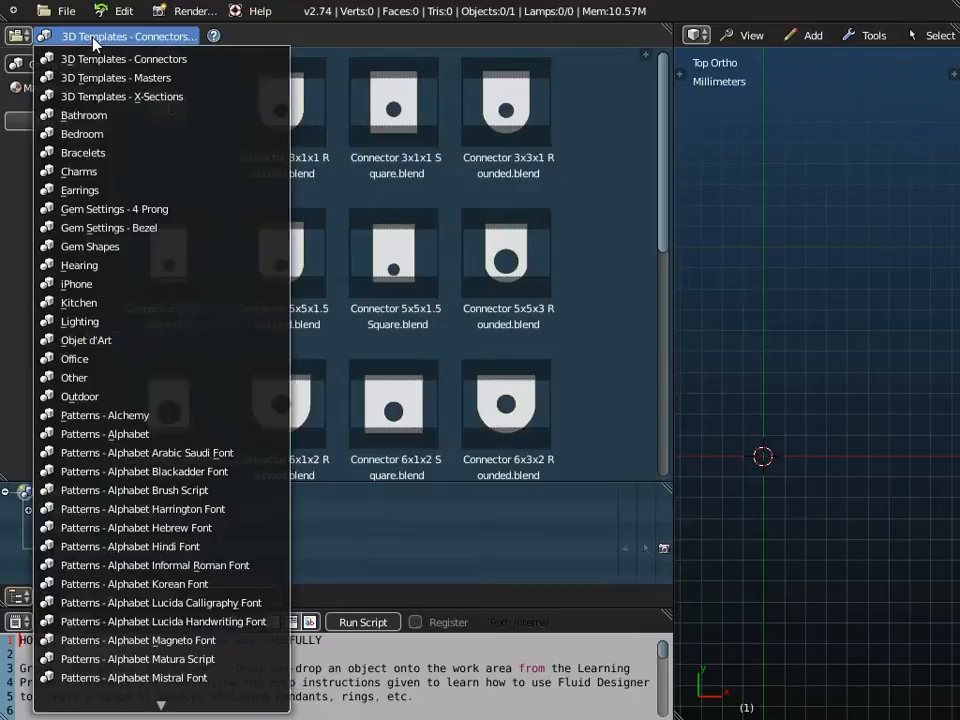
pyautogui.click(152, 509)
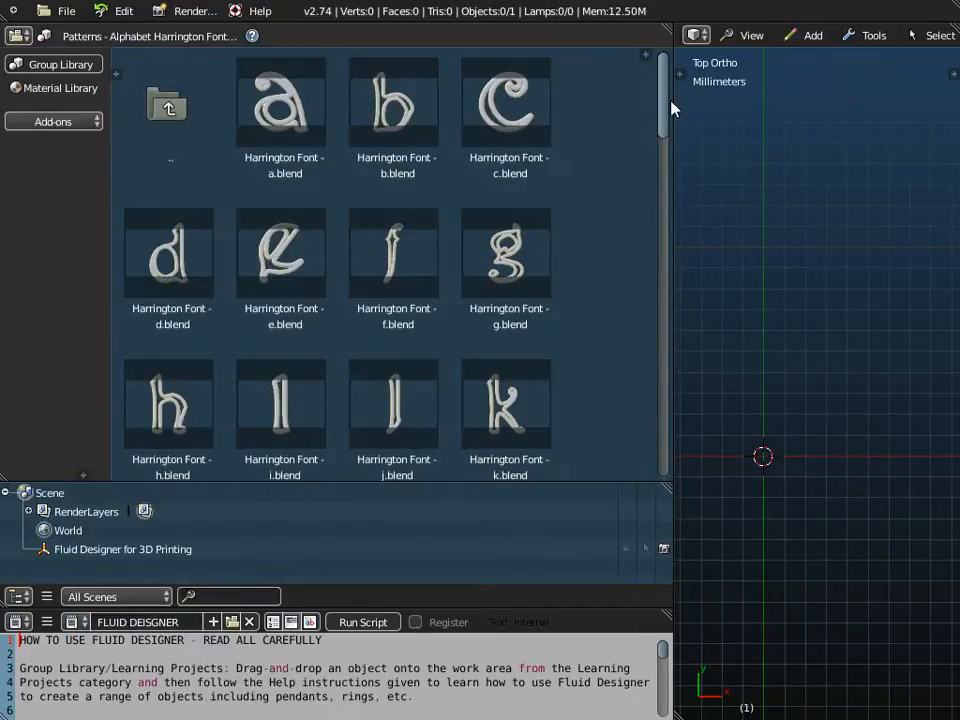
pyautogui.moveTo(665, 117); pyautogui.dragTo(673, 439)
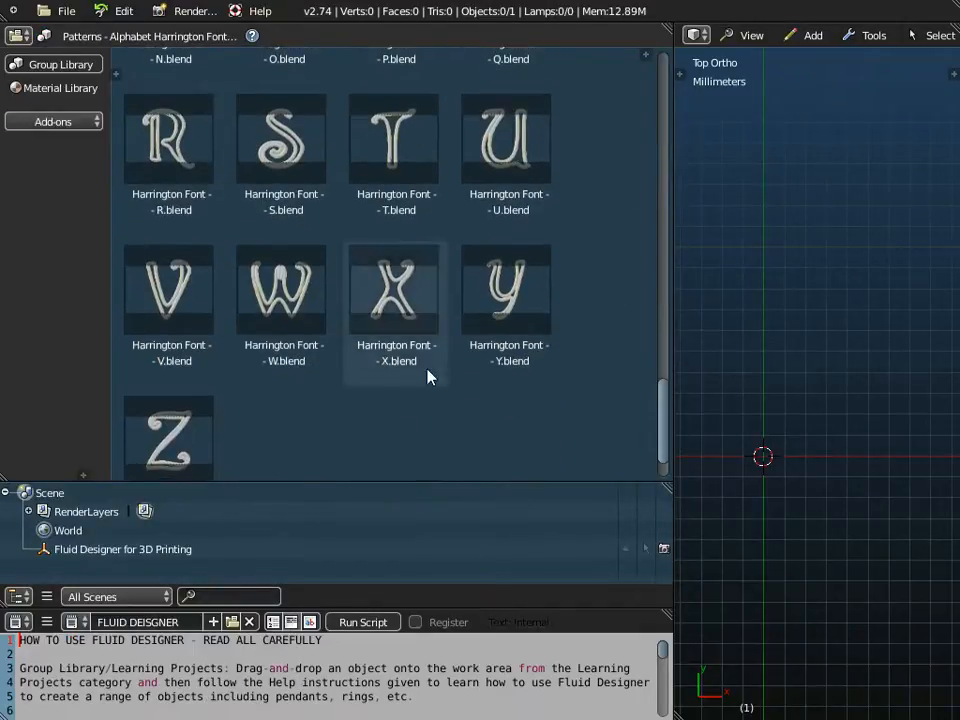
pyautogui.click(296, 311)
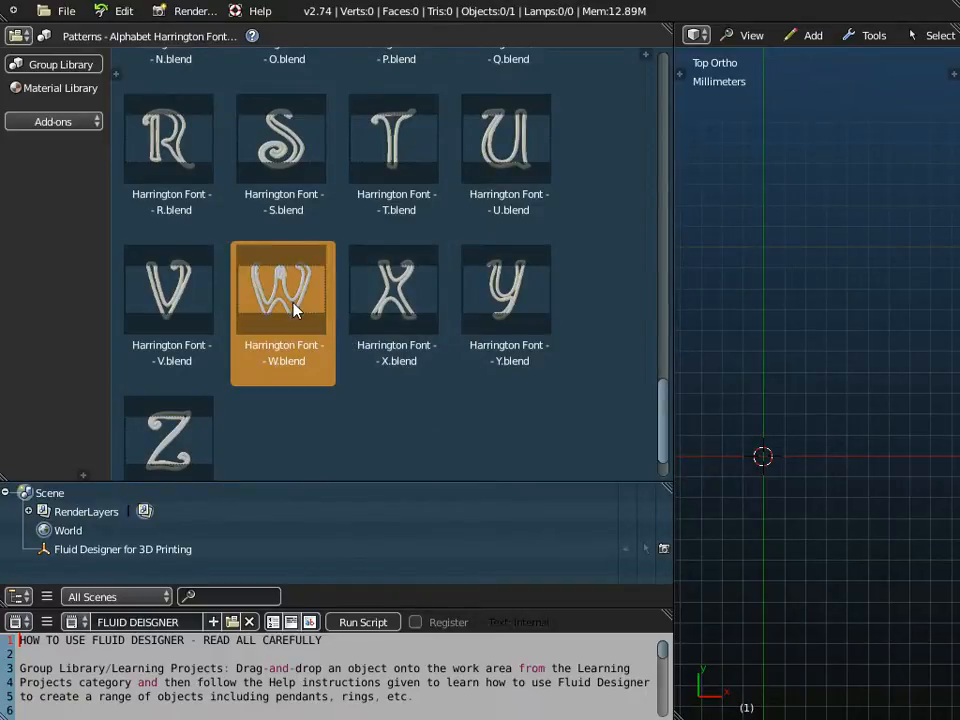
# Compare the Aquarius Pattern (001) and (001a) masters in the Patterns - Astrological category
pyautogui.click(62, 37)
pyautogui.scroll(-10, 135, 565)
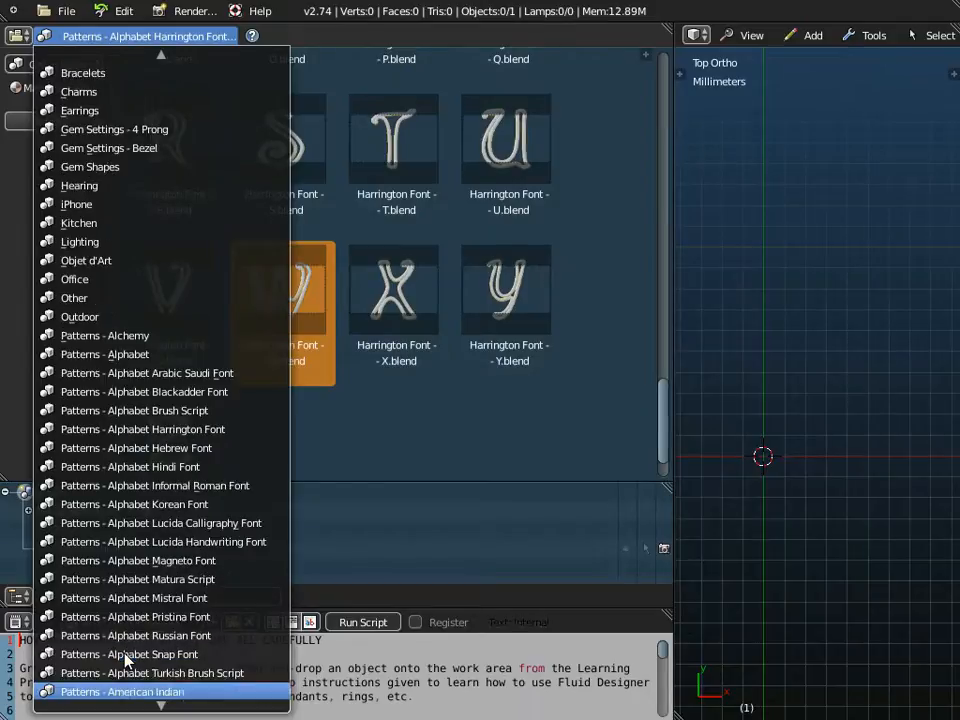
pyautogui.scroll(-9, 127, 658)
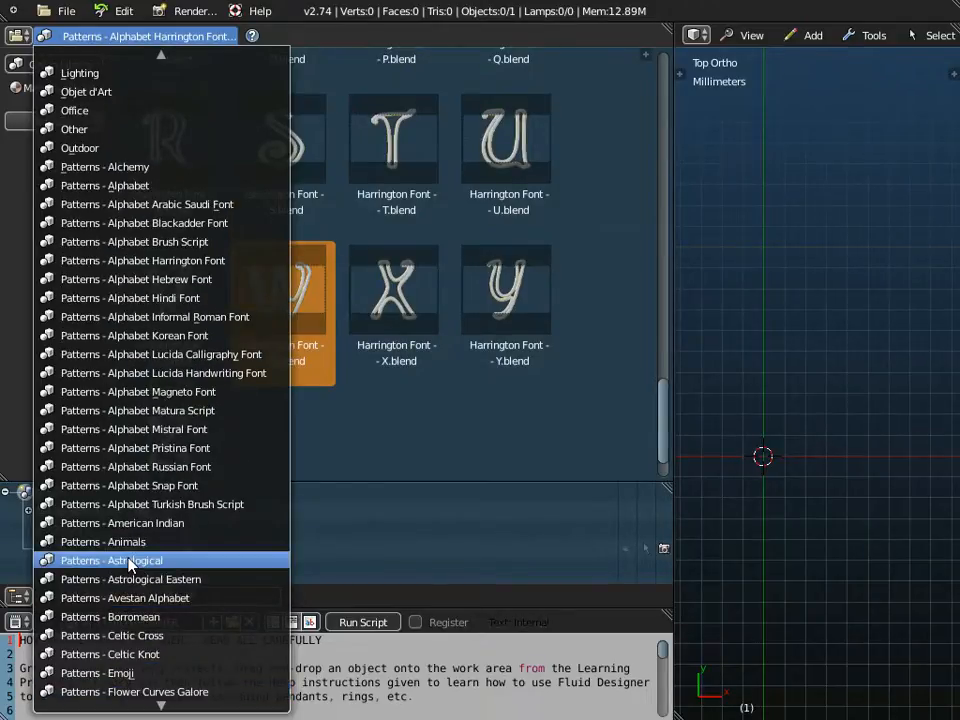
pyautogui.click(128, 565)
pyautogui.moveTo(668, 412); pyautogui.dragTo(677, 113)
pyautogui.click(401, 160)
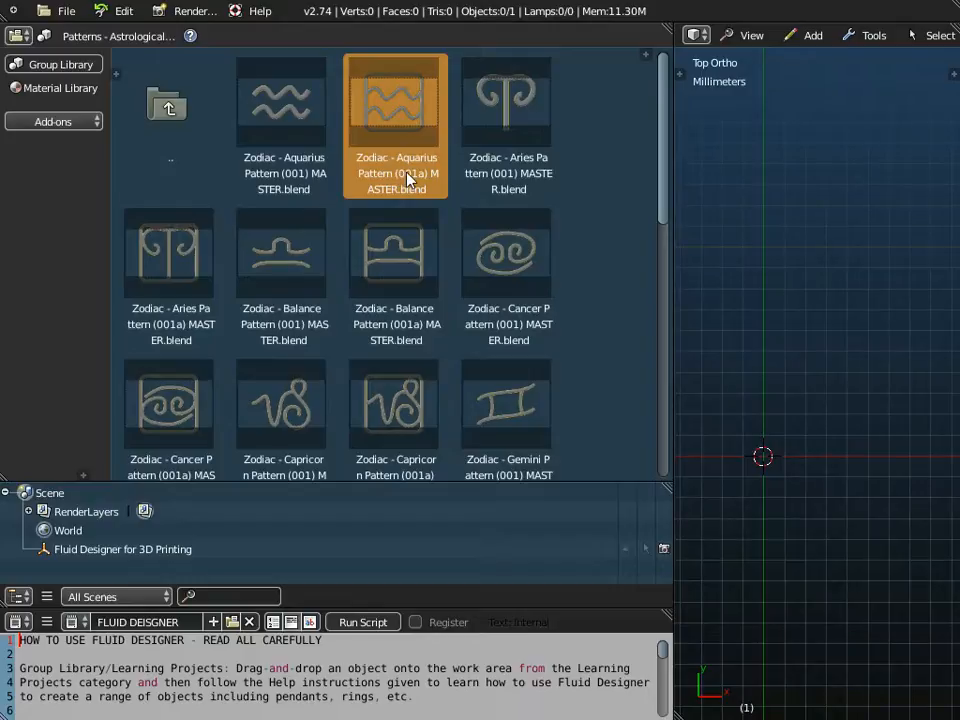
pyautogui.click(292, 112)
pyautogui.click(390, 113)
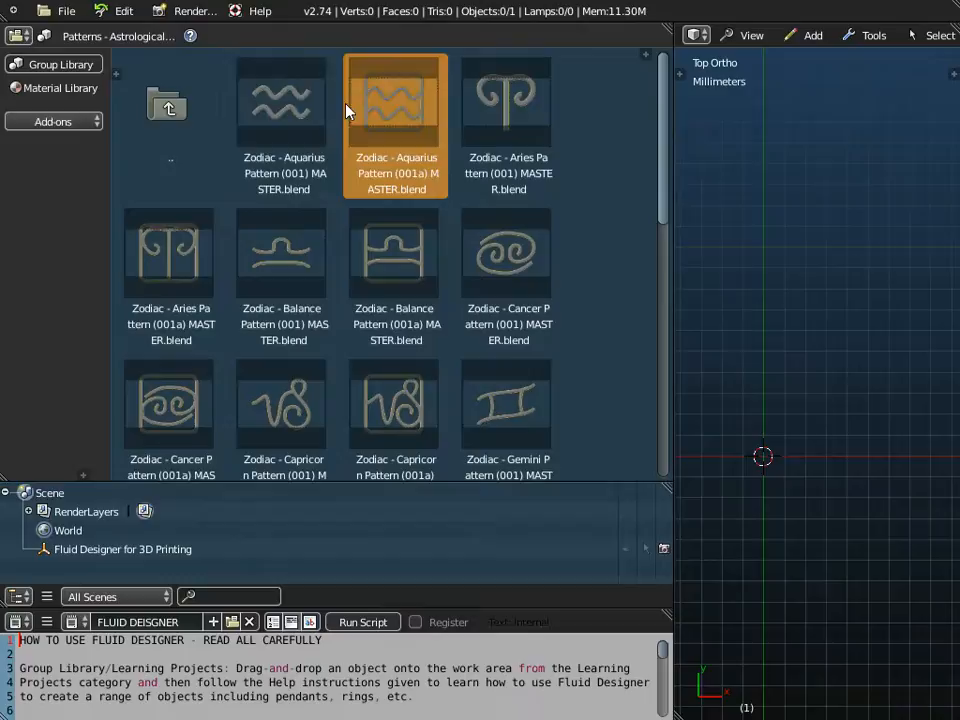
pyautogui.click(275, 107)
pyautogui.click(421, 115)
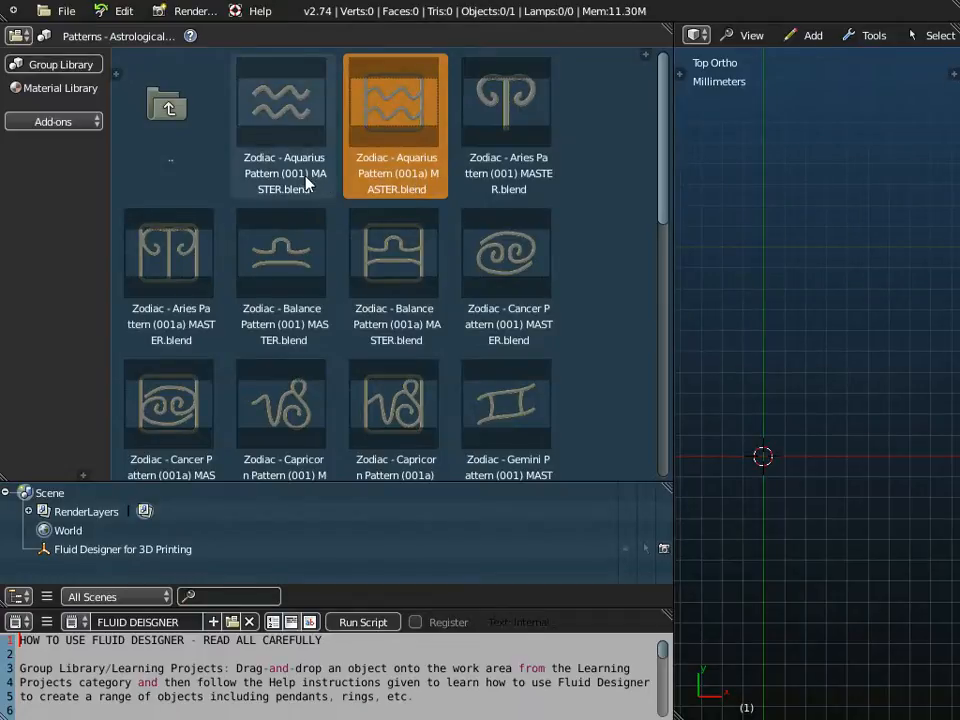
pyautogui.click(268, 181)
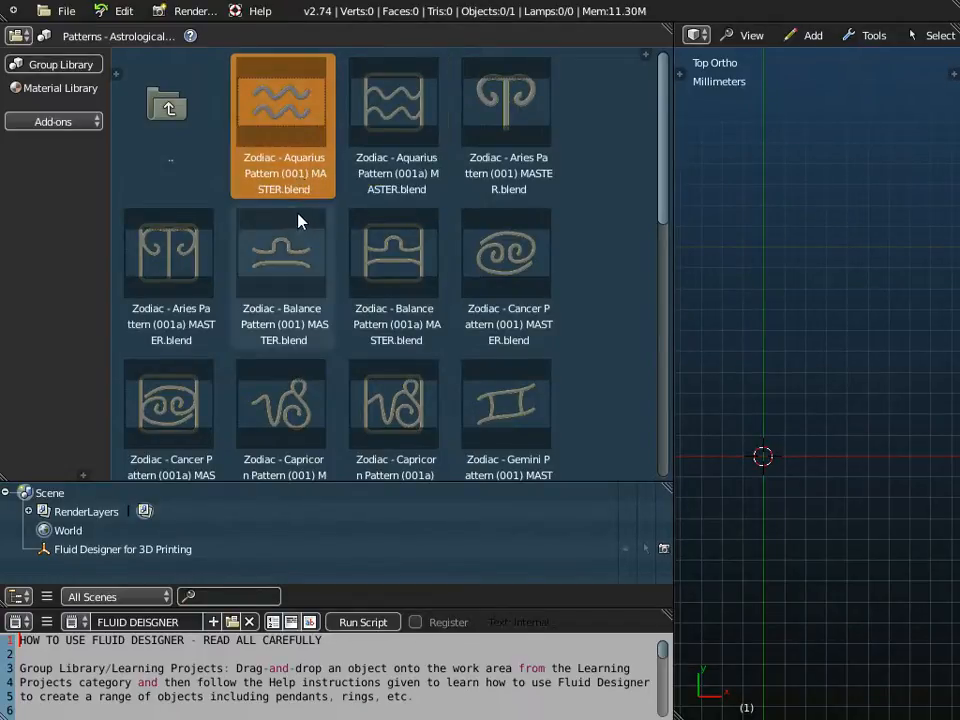
# Start a new file and place the Charm - 3DP Hexagonal Skeleton (003) CURVE MASTER from the Charms library in the scene
pyautogui.click(68, 12)
pyautogui.click(76, 33)
pyautogui.click(76, 46)
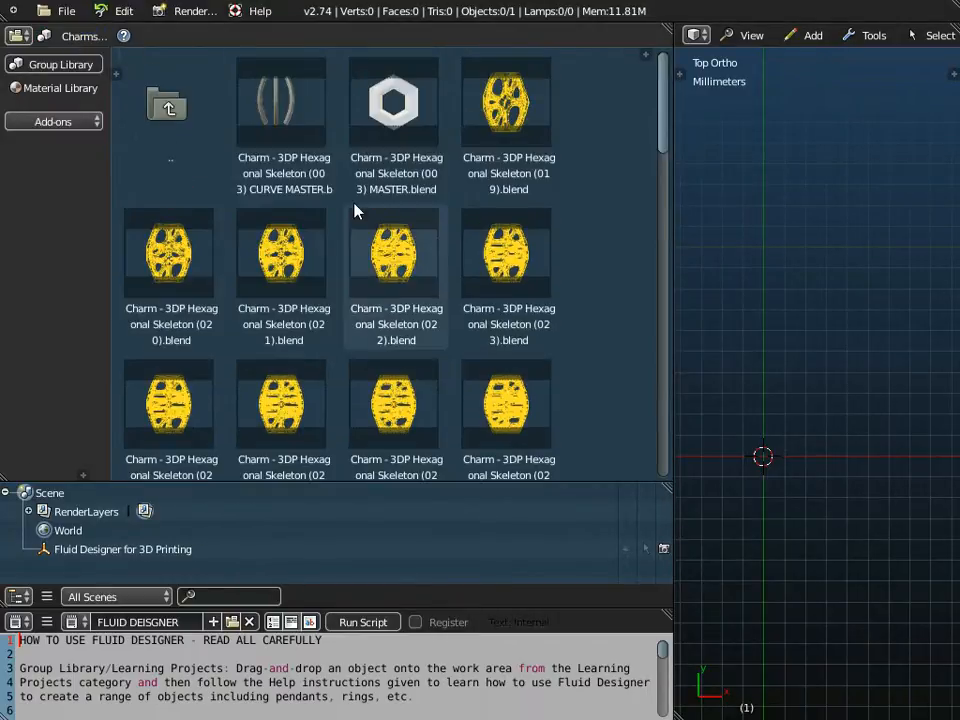
pyautogui.click(303, 126)
pyautogui.moveTo(278, 110); pyautogui.dragTo(737, 231)
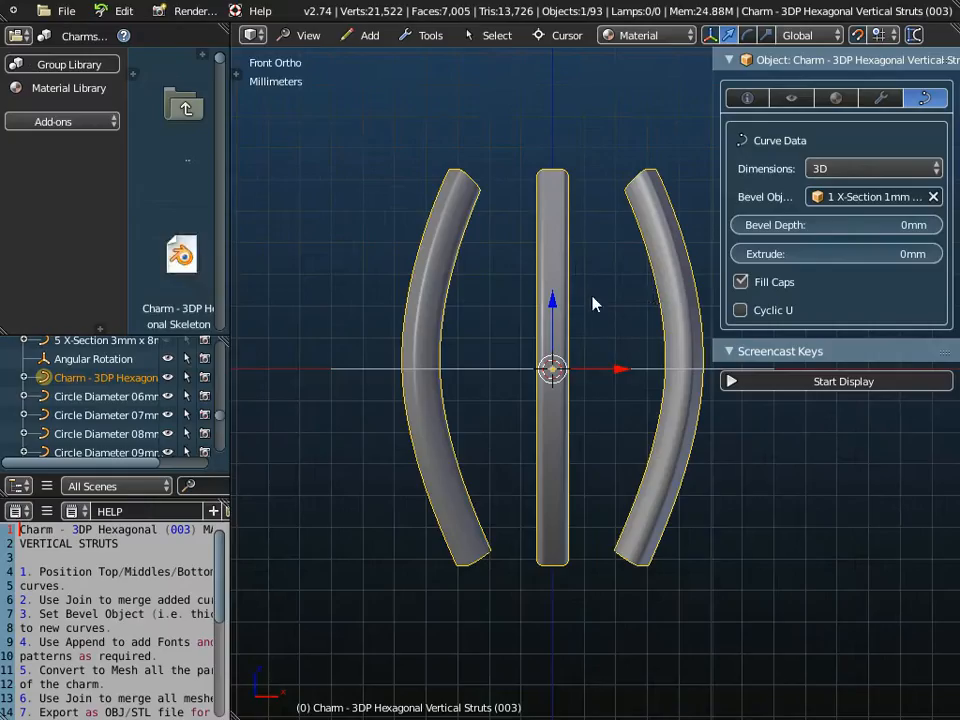
pyautogui.moveTo(714, 284); pyautogui.dragTo(764, 286)
pyautogui.moveTo(643, 294); pyautogui.dragTo(630, 358, button='middle')
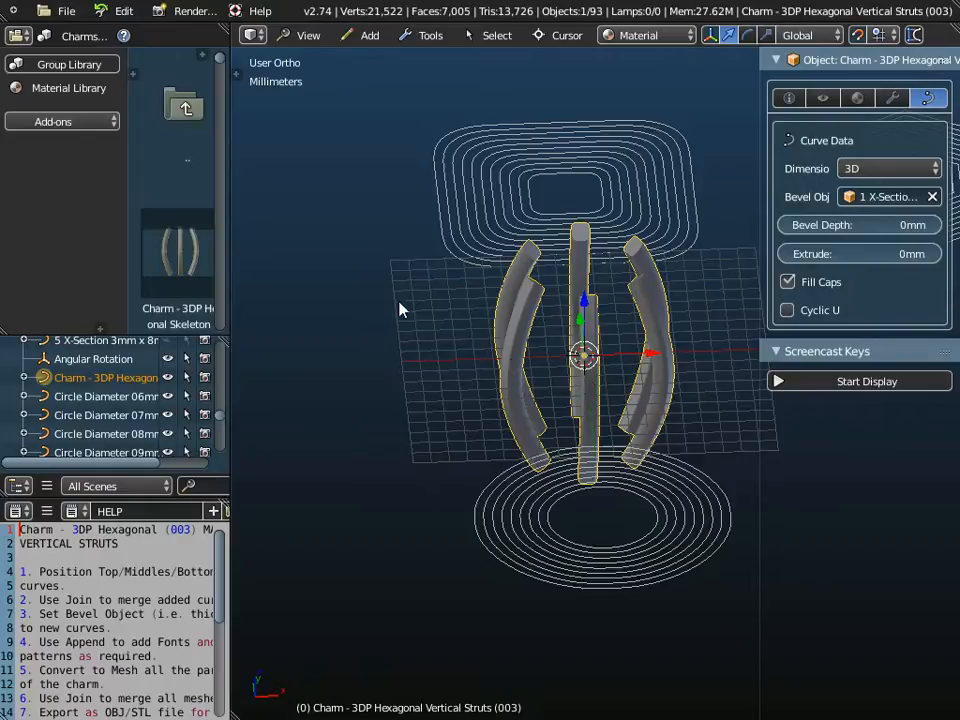
# Save the file to the Desktop as Charm - 3DP Hexagonal Skeleton W Aquarius.blend
pyautogui.click(70, 11)
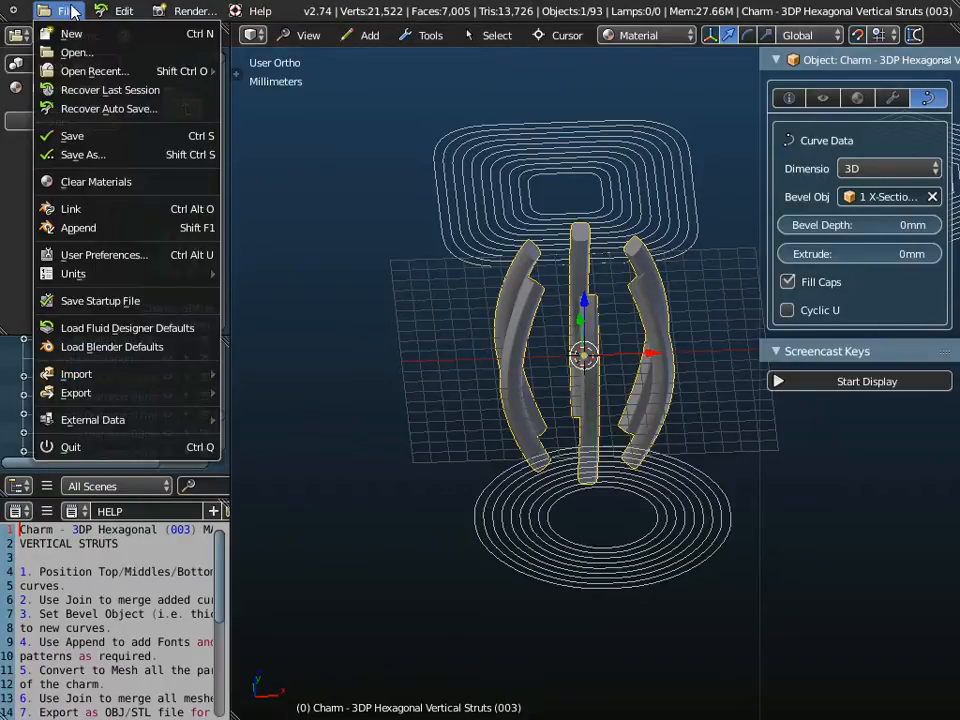
pyautogui.click(97, 156)
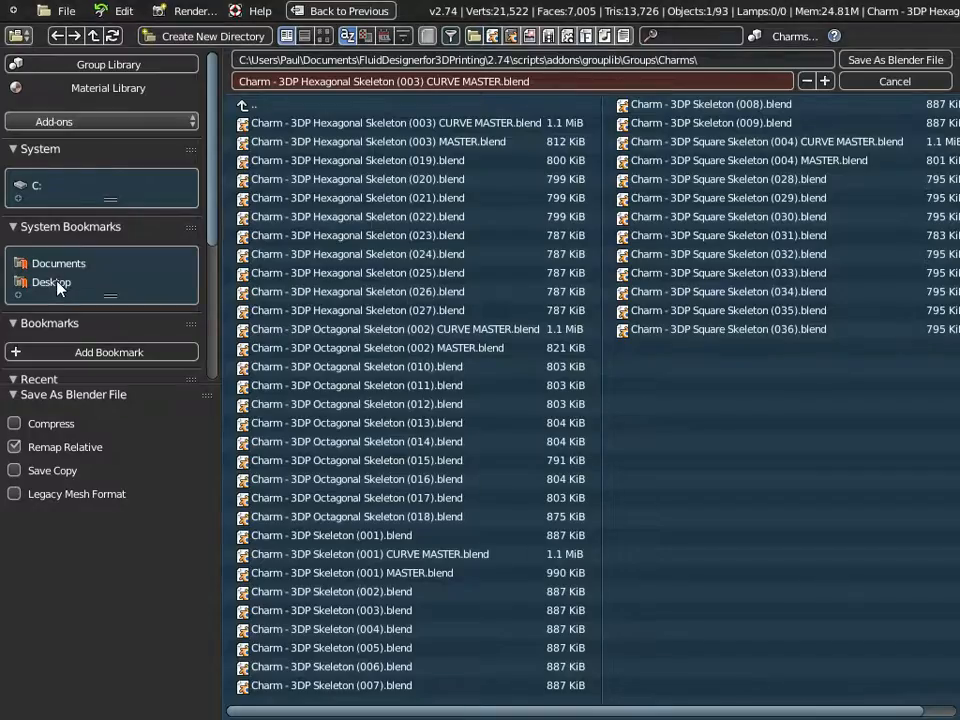
pyautogui.click(84, 283)
pyautogui.click(413, 84)
pyautogui.click(501, 81)
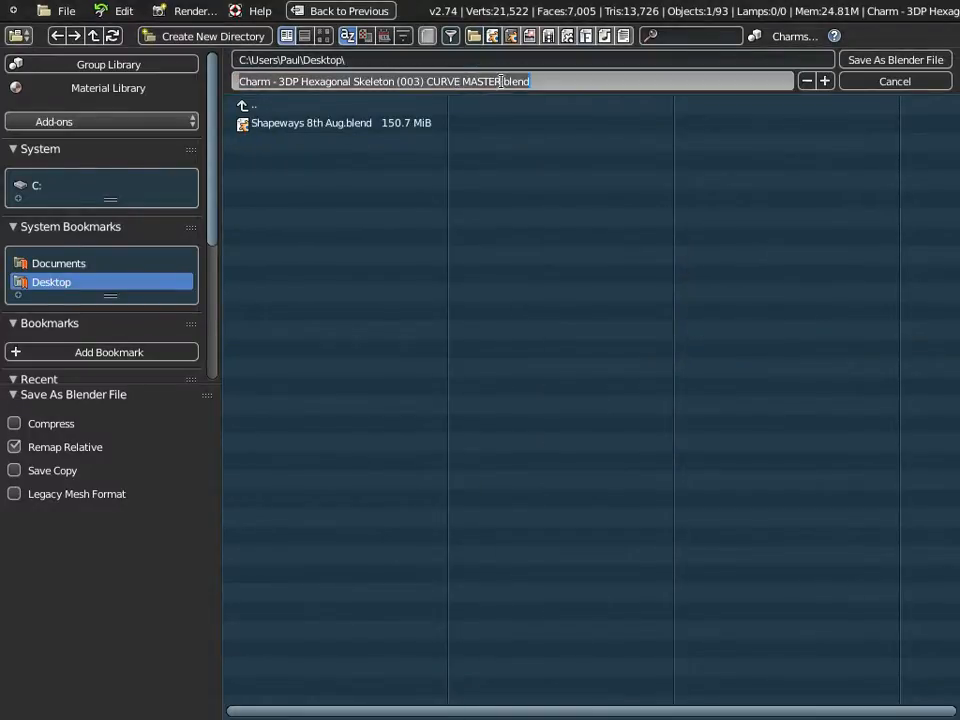
pyautogui.press('BackSpace')
pyautogui.press('BackSpace')
pyautogui.press('BackSpace')
pyautogui.press('BackSpace')
pyautogui.press('BackSpace')
pyautogui.press('BackSpace')
pyautogui.press('BackSpace')
pyautogui.press('BackSpace')
pyautogui.press('BackSpace')
pyautogui.press('BackSpace')
pyautogui.press('BackSpace')
pyautogui.press('BackSpace')
pyautogui.press('BackSpace')
pyautogui.press('BackSpace')
pyautogui.press('BackSpace')
pyautogui.press('BackSpace')
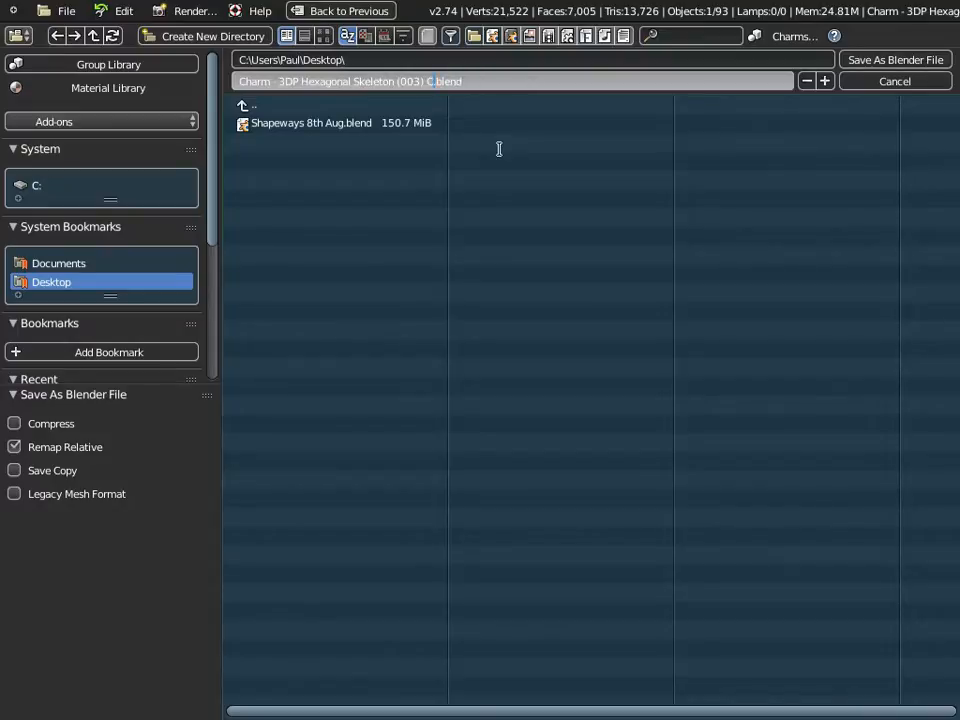
pyautogui.press('BackSpace')
pyautogui.press('BackSpace')
pyautogui.press('BackSpace')
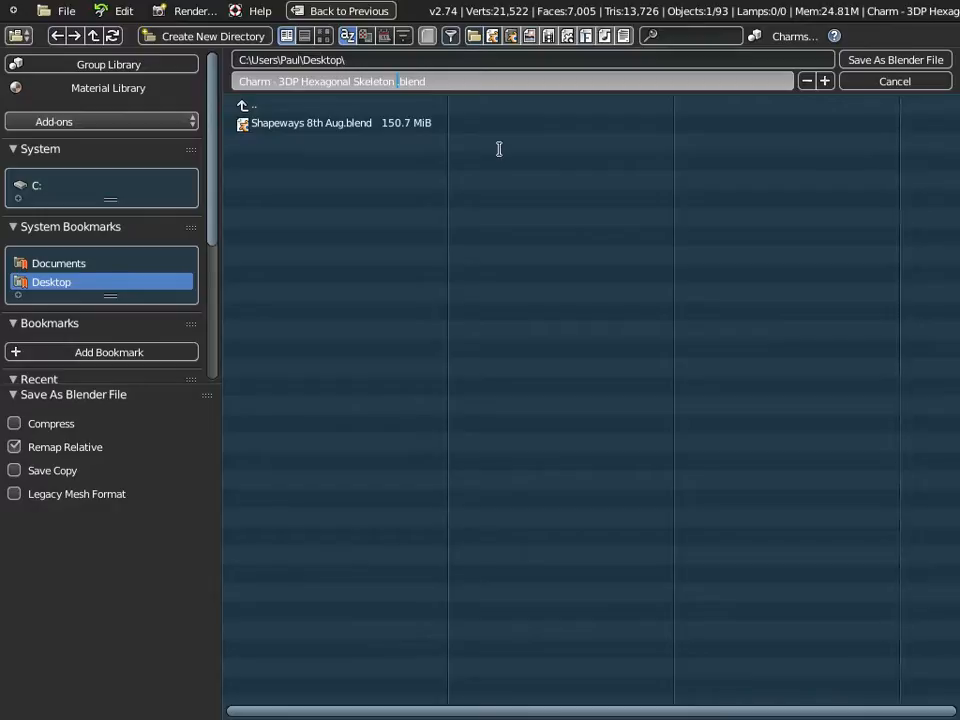
pyautogui.write('W Au')
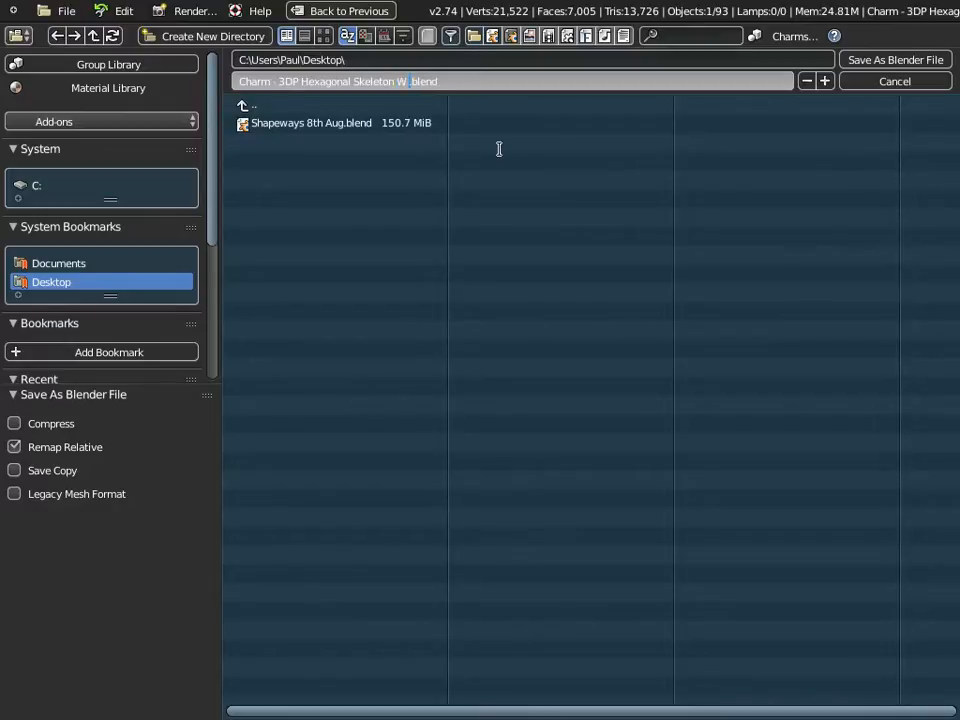
pyautogui.write('uarius')
pyautogui.press('Return')
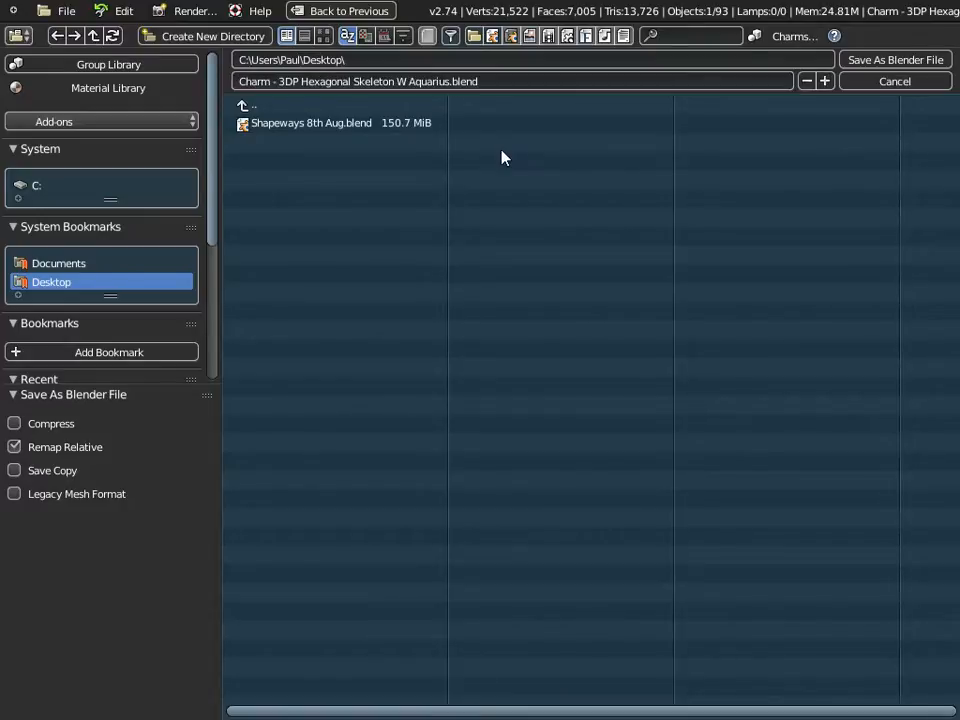
pyautogui.click(868, 61)
# Select the Circle Diameter 08mm curve and show its object info with dimensions and location
pyautogui.moveTo(588, 351); pyautogui.dragTo(511, 346, button='middle')
pyautogui.scroll(-2, 606, 351)
pyautogui.moveTo(600, 372); pyautogui.dragTo(614, 472, button='middle')
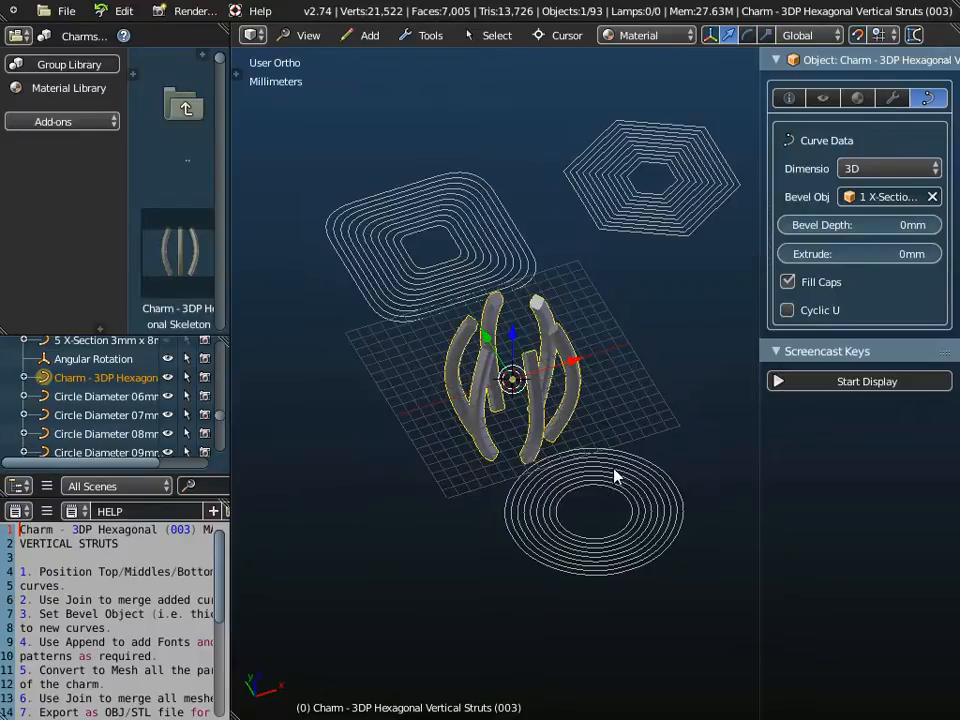
pyautogui.rightClick(613, 482)
pyautogui.moveTo(393, 458); pyautogui.dragTo(400, 428, button='middle')
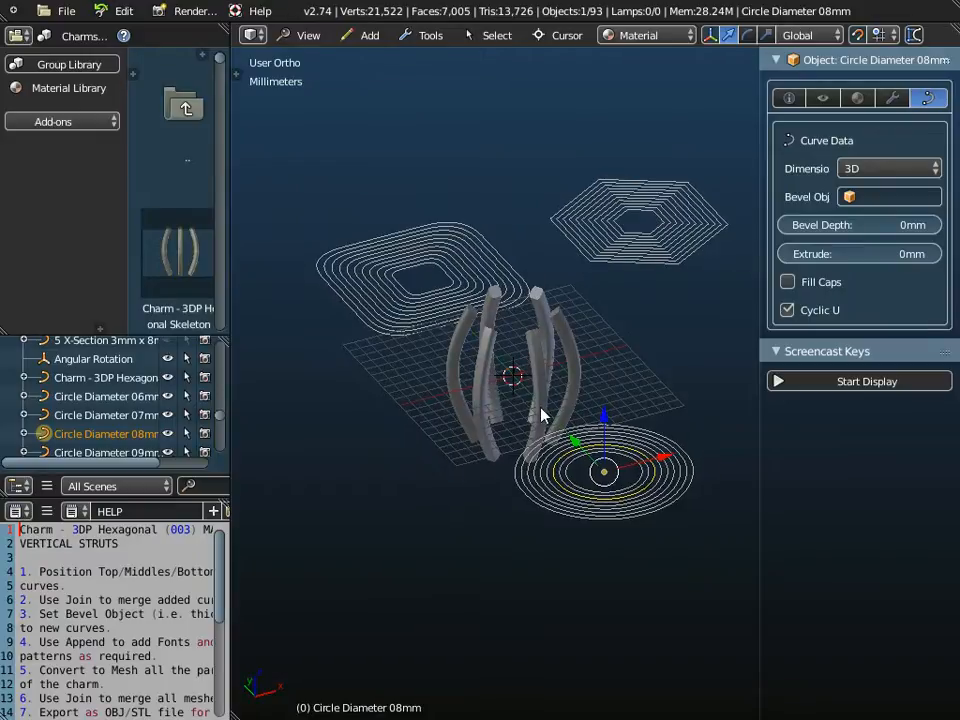
pyautogui.scroll(4, 540, 412)
pyautogui.moveTo(757, 215); pyautogui.dragTo(716, 200)
pyautogui.click(747, 99)
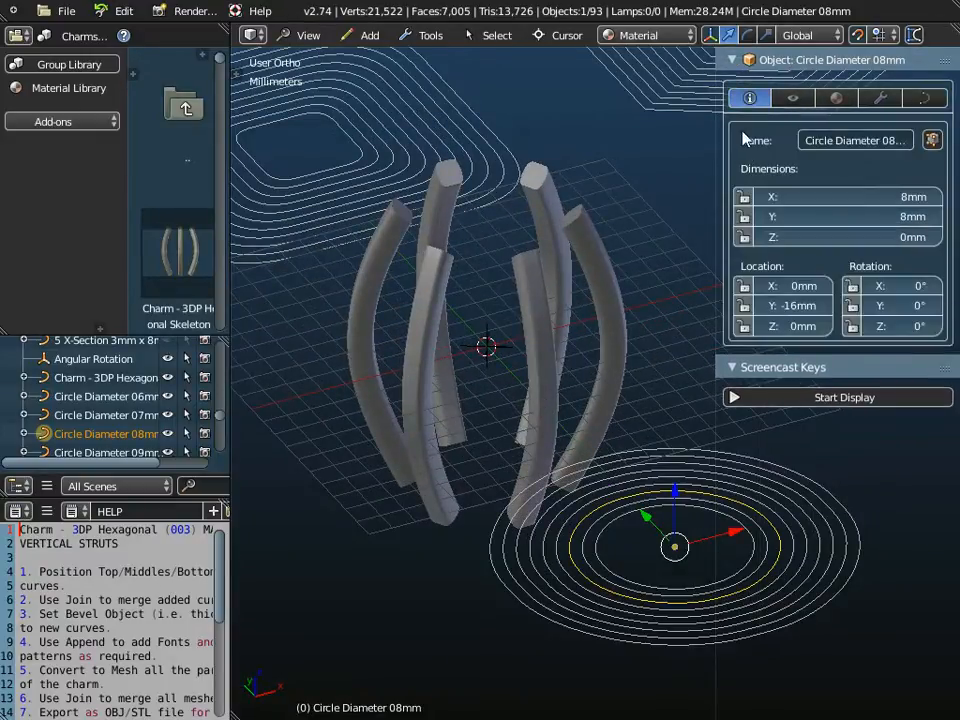
# Select the Circle Diameter 10mm curve and snap it to the 3D cursor at the centre of the struts
pyautogui.rightClick(550, 550)
pyautogui.rightClick(546, 548)
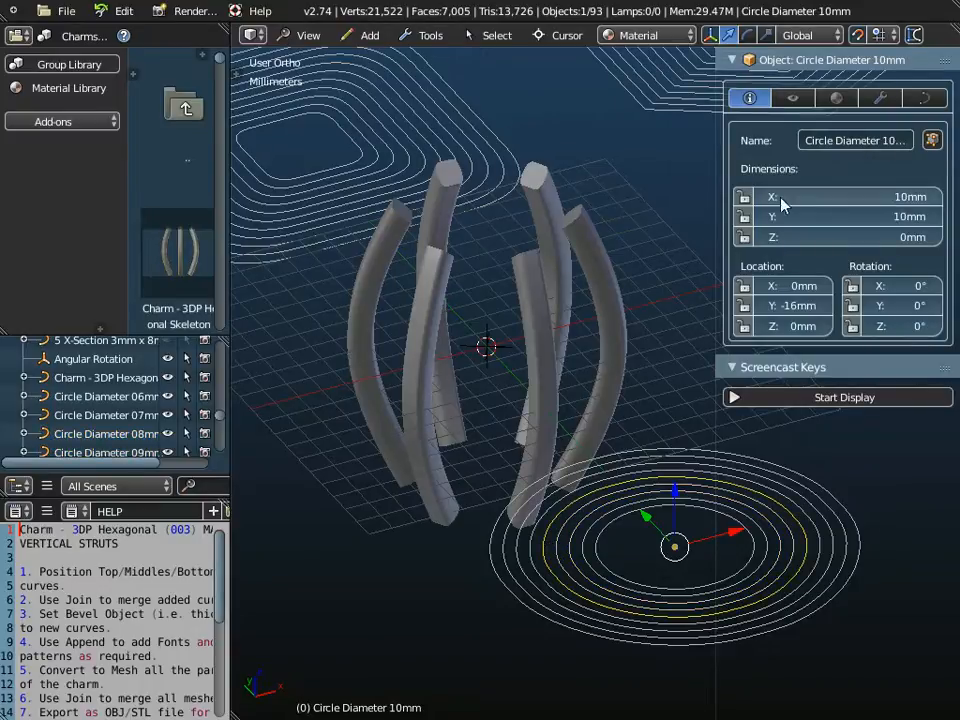
pyautogui.keyDown('shift'); pyautogui.moveTo(623, 370); pyautogui.dragTo(547, 372, button='middle'); pyautogui.keyUp('shift')
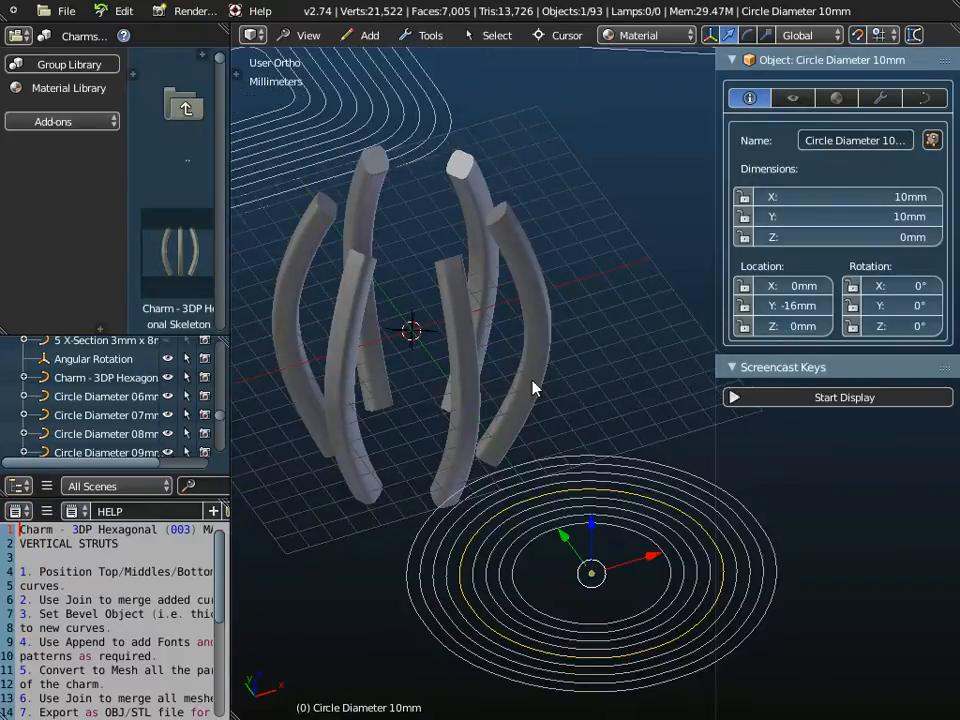
pyautogui.click(567, 35)
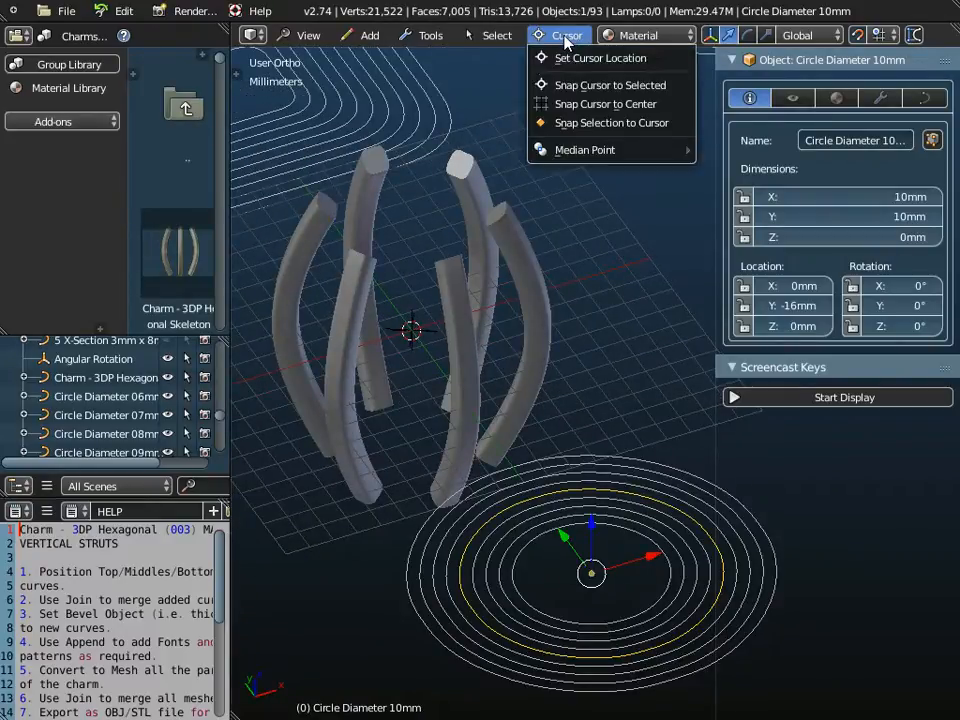
pyautogui.click(569, 123)
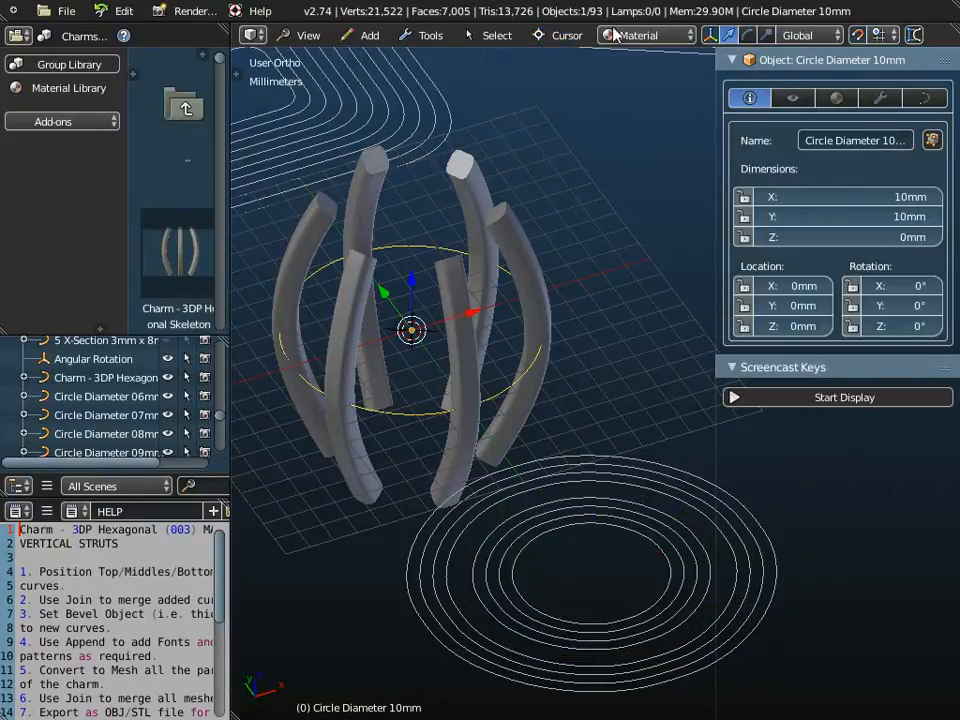
# Start the Screencast Keys display and collapse its settings
pyautogui.click(567, 35)
pyautogui.click(842, 397)
pyautogui.click(767, 368)
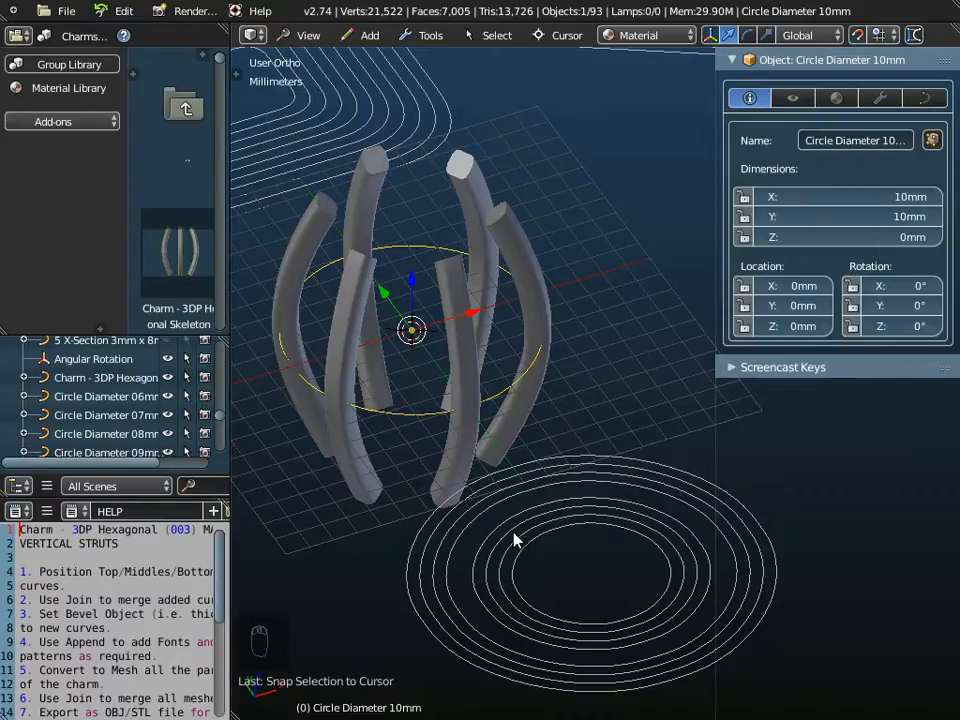
pyautogui.moveTo(459, 452); pyautogui.dragTo(480, 446, button='middle')
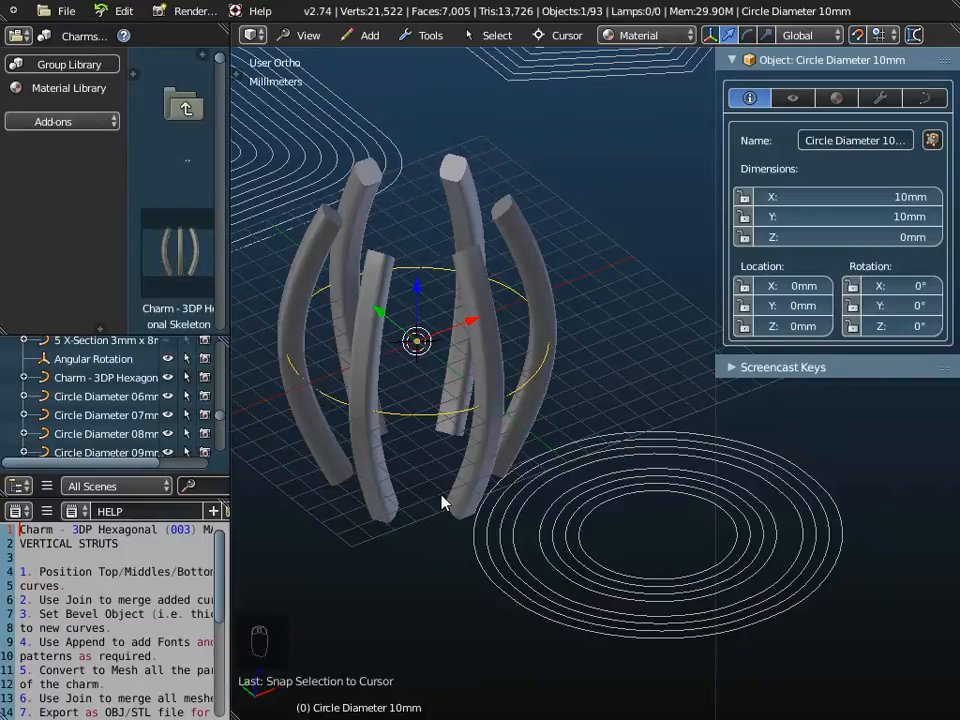
# Snap the Circle Diameter 07mm curve to the 3D cursor and raise it to Z 6 mm near the strut tops
pyautogui.rightClick(585, 511)
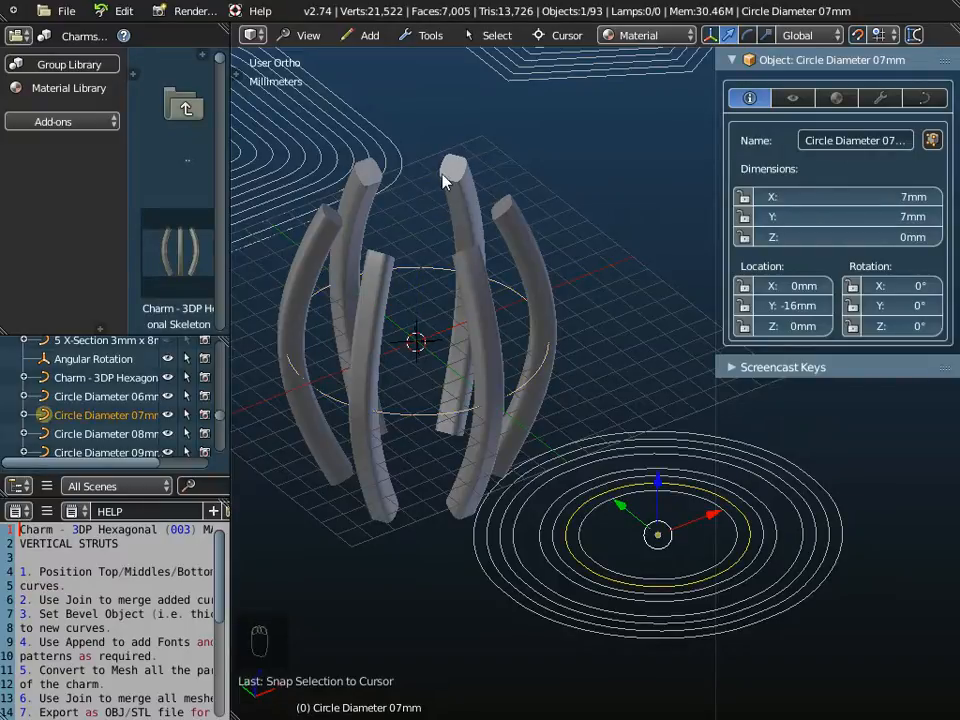
pyautogui.click(562, 35)
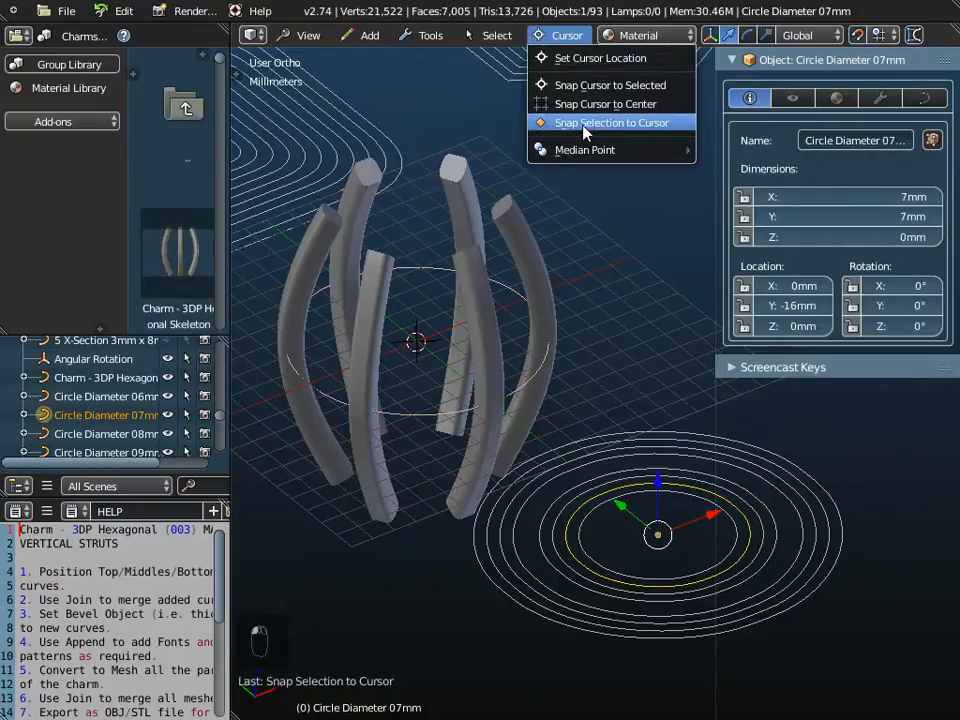
pyautogui.click(586, 127)
pyautogui.moveTo(418, 291); pyautogui.dragTo(424, 160)
pyautogui.moveTo(424, 165); pyautogui.dragTo(435, 272, button='middle')
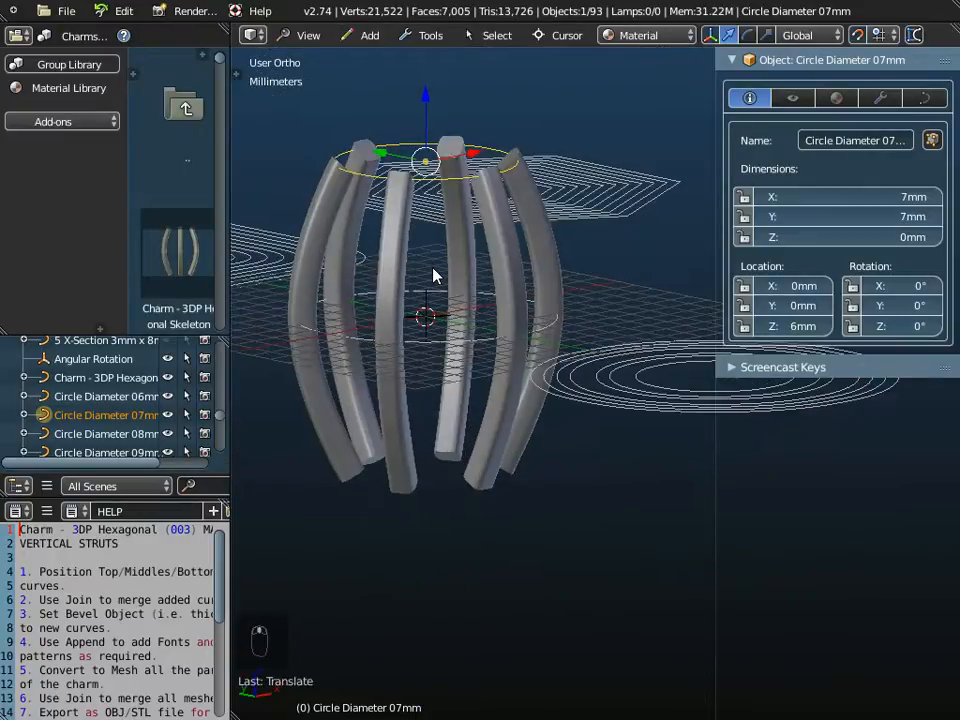
# Duplicate the 7 mm circle in the front view and move the copy down to Z -6 mm at the strut bottoms
pyautogui.click(310, 36)
pyautogui.click(331, 158)
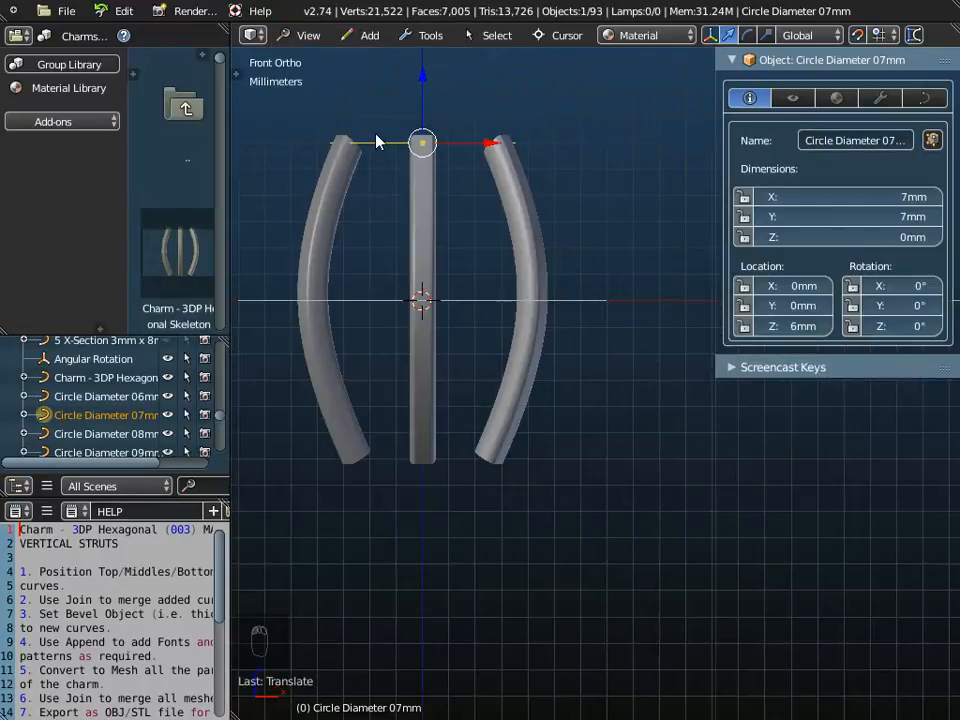
pyautogui.scroll(3, 424, 193)
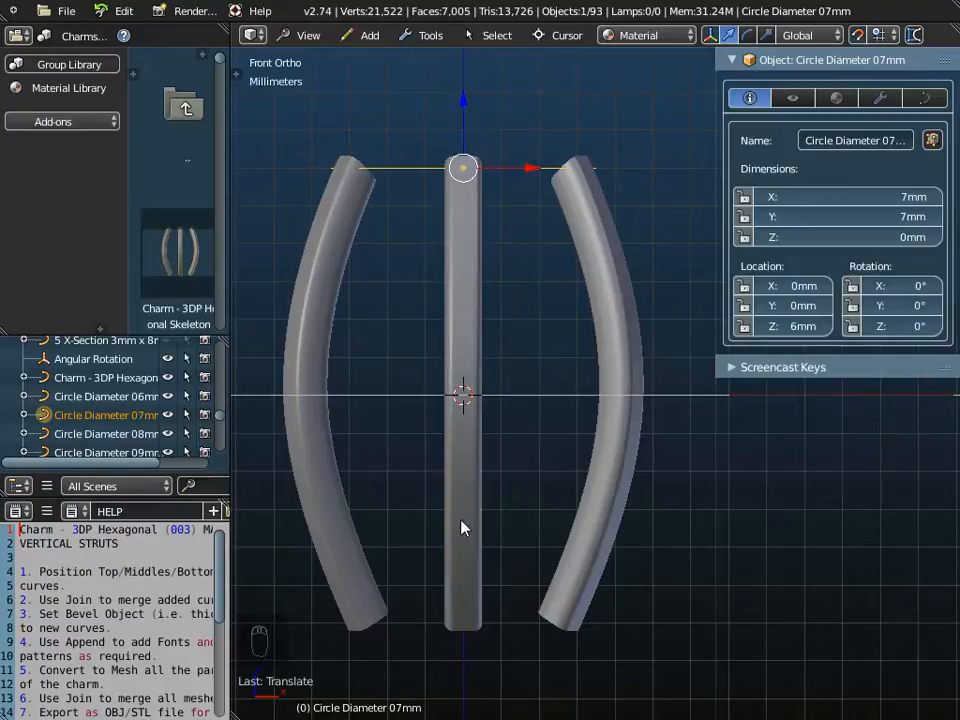
pyautogui.click(430, 35)
pyautogui.moveTo(435, 57)
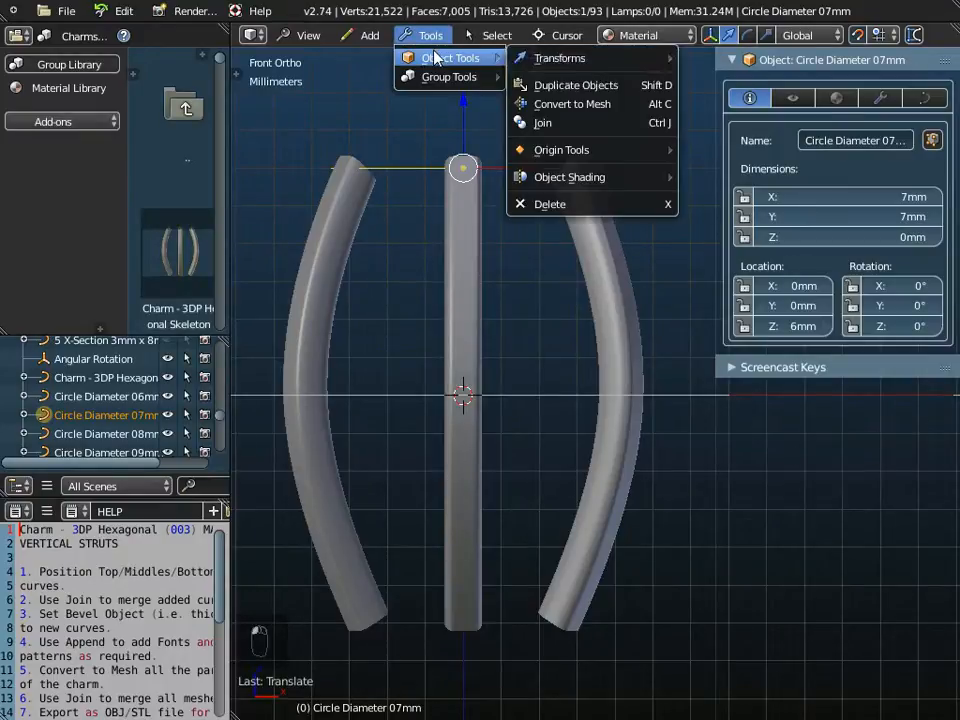
pyautogui.click(542, 86)
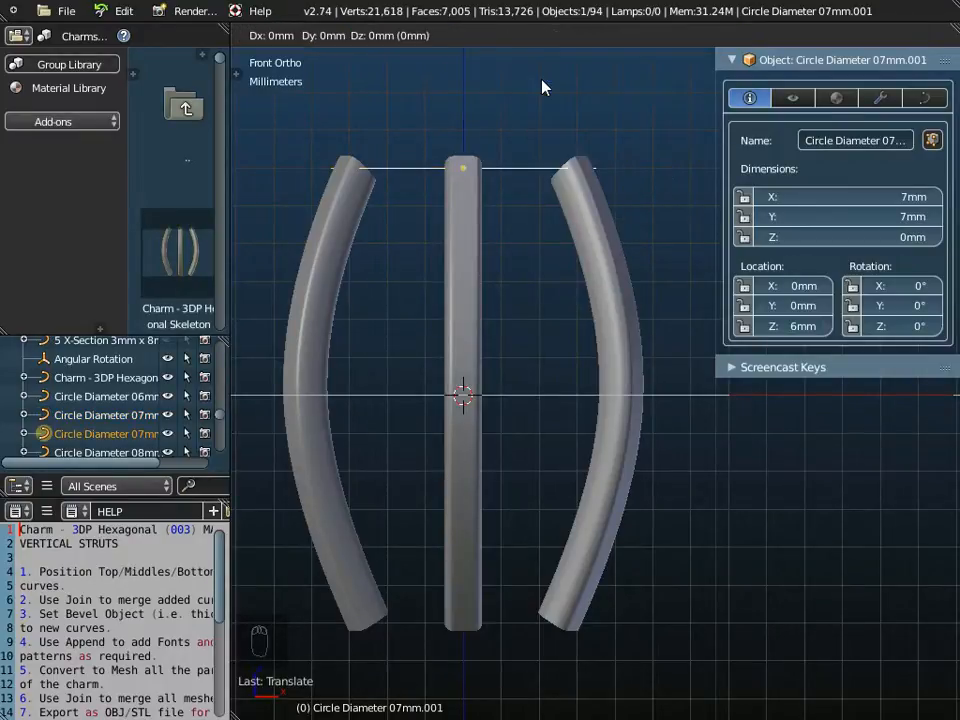
pyautogui.click(542, 88)
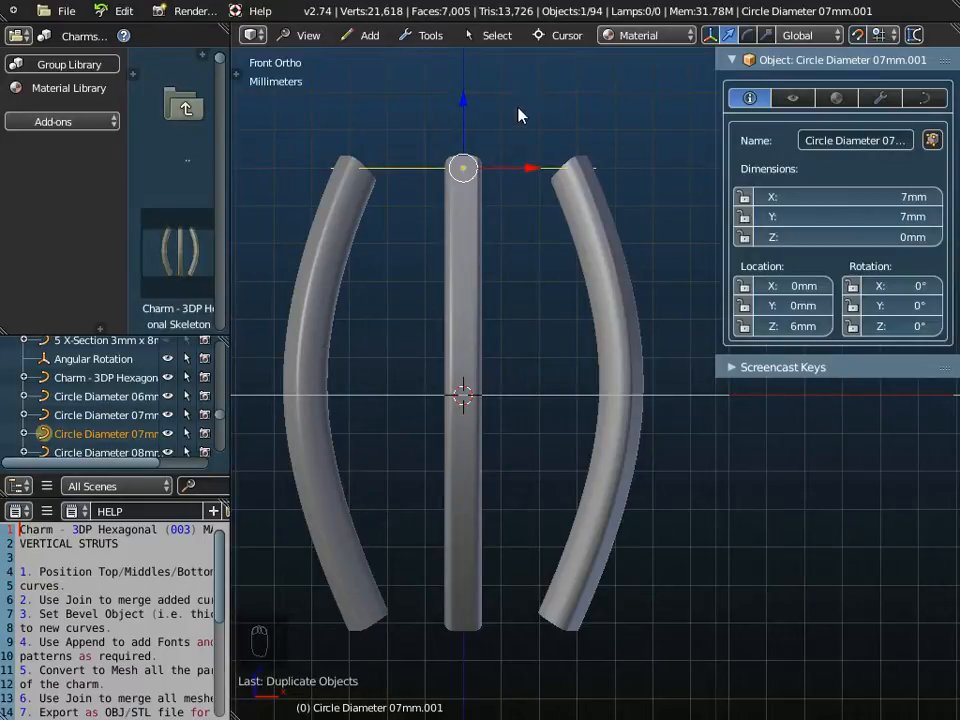
pyautogui.moveTo(471, 101); pyautogui.dragTo(472, 548)
pyautogui.moveTo(375, 536); pyautogui.dragTo(547, 396, button='middle')
pyautogui.scroll(-1, 558, 390)
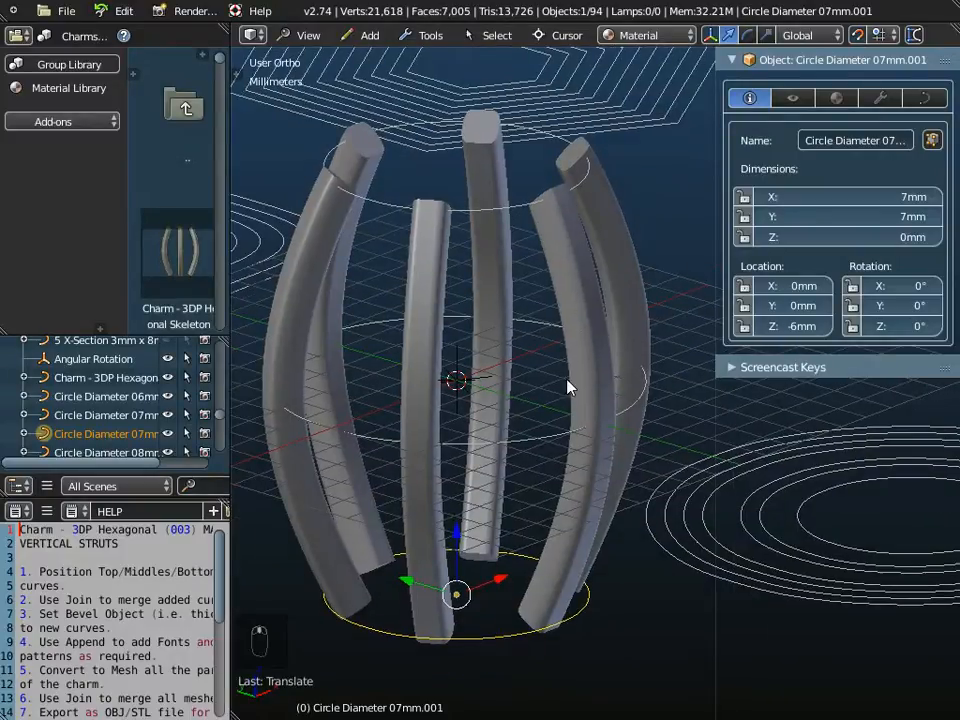
# Select the upper, middle and lower circle curves around the struts and join them into one object
pyautogui.scroll(-3, 456, 510)
pyautogui.moveTo(456, 510); pyautogui.dragTo(480, 520, button='middle')
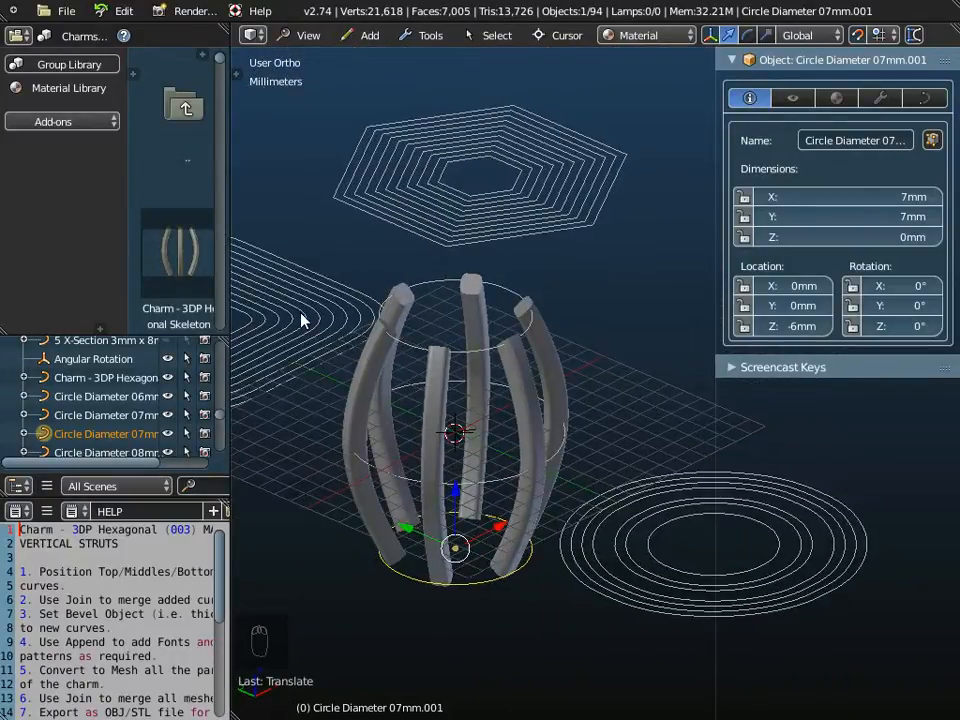
pyautogui.moveTo(484, 410); pyautogui.dragTo(459, 364, button='middle')
pyautogui.rightClick(462, 333)
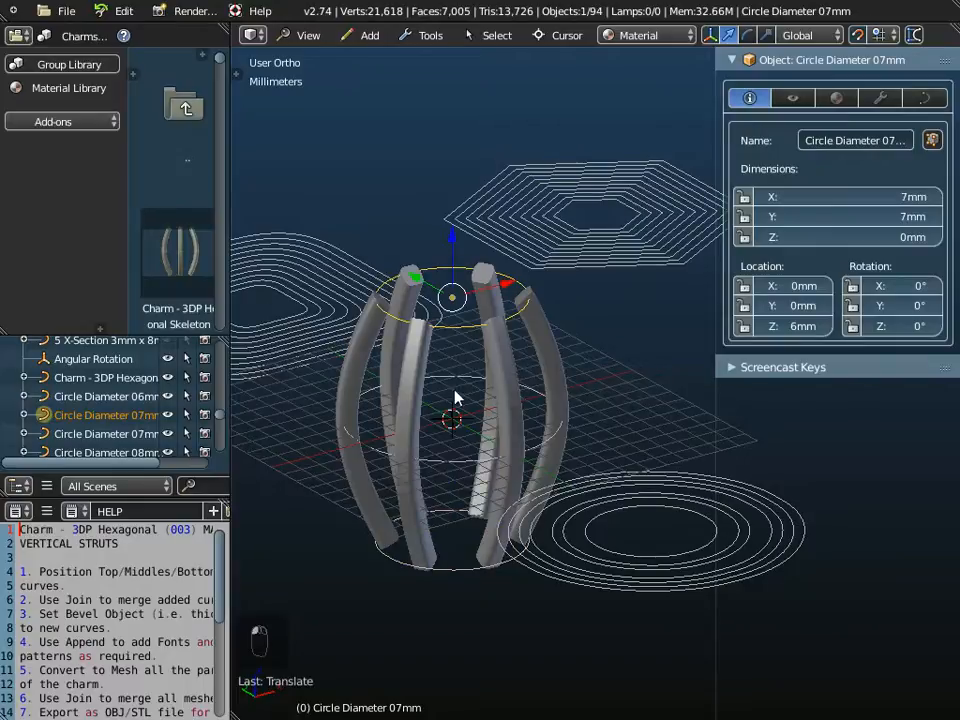
pyautogui.keyDown('shift'); pyautogui.rightClick(455, 469); pyautogui.keyUp('shift')
pyautogui.keyDown('shift'); pyautogui.rightClick(458, 574); pyautogui.keyUp('shift')
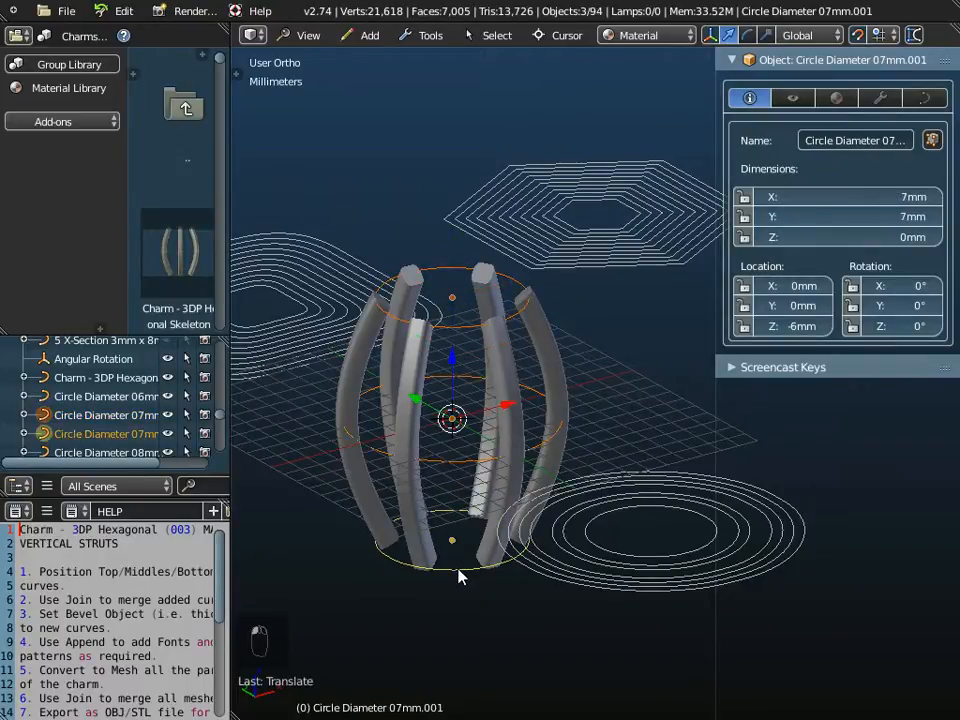
pyautogui.moveTo(437, 598)
pyautogui.mouseDown(button='middle')
pyautogui.moveTo(467, 476)
pyautogui.moveTo(430, 621)
pyautogui.mouseUp(button='middle')
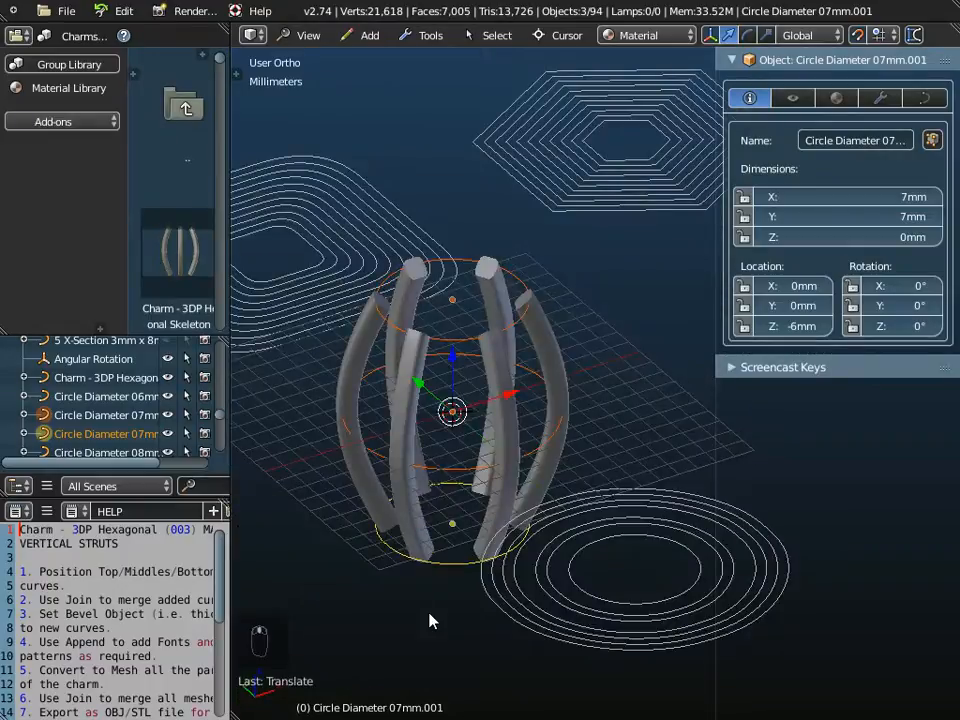
pyautogui.click(441, 42)
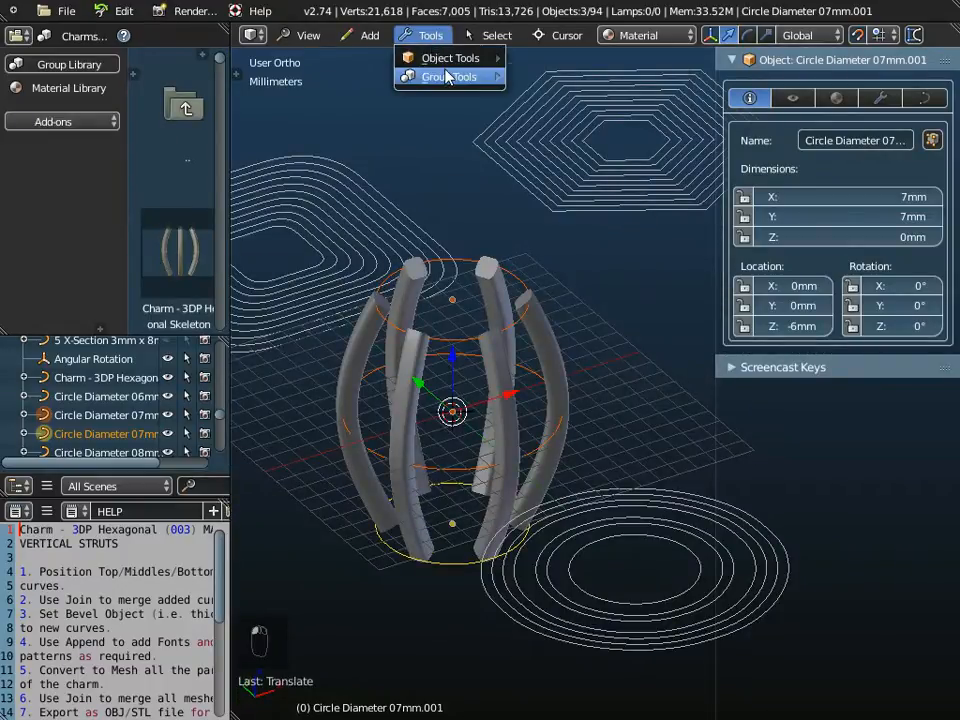
pyautogui.moveTo(445, 58)
pyautogui.click(545, 123)
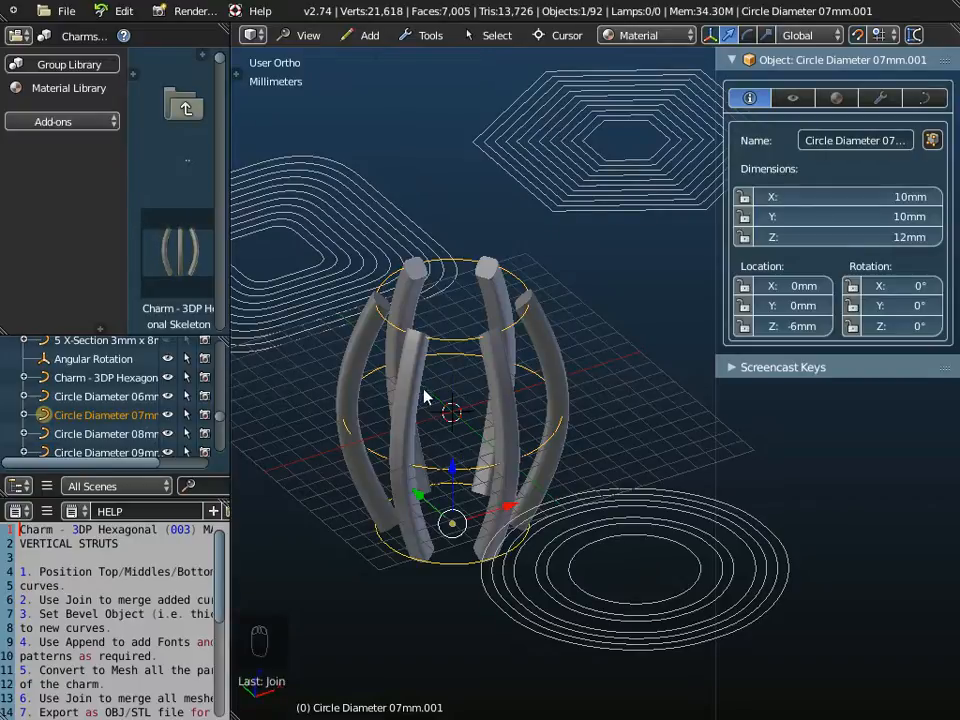
# Select the hexagonal vertical struts and show their curve data with the full bevel object name readable
pyautogui.rightClick(363, 352)
pyautogui.moveTo(363, 352); pyautogui.dragTo(444, 450, button='middle')
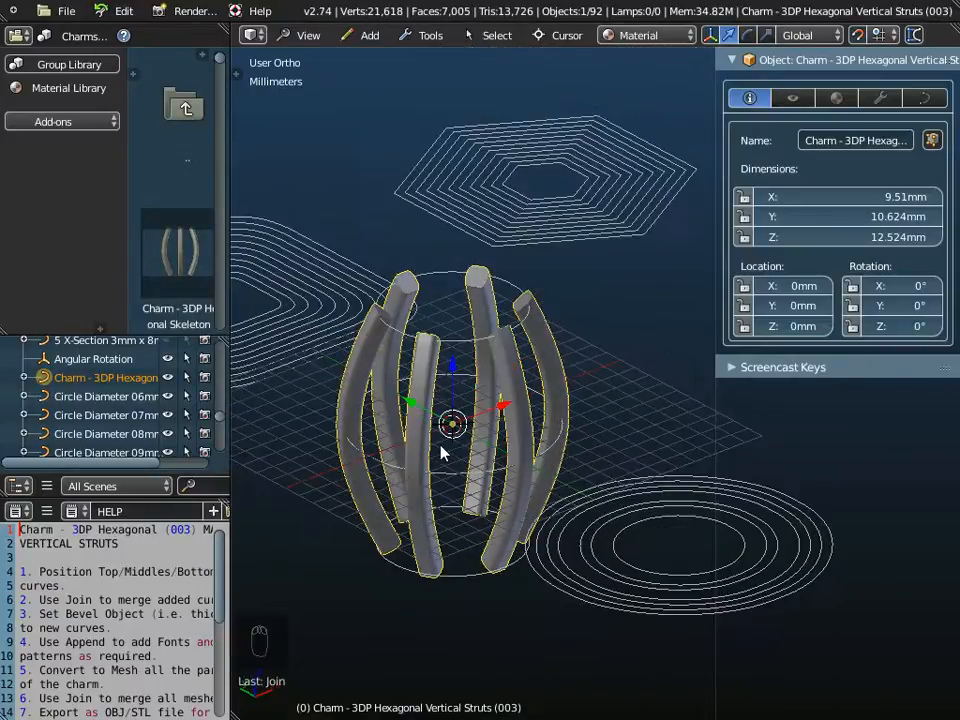
pyautogui.click(924, 97)
pyautogui.moveTo(716, 192); pyautogui.dragTo(652, 186)
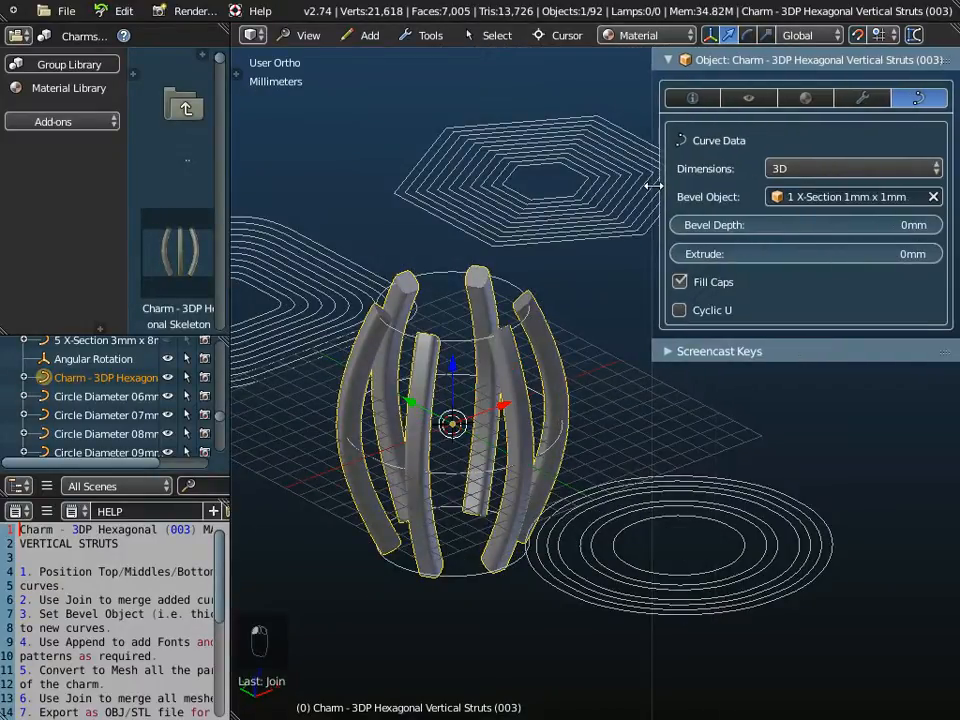
pyautogui.scroll(5, 467, 294)
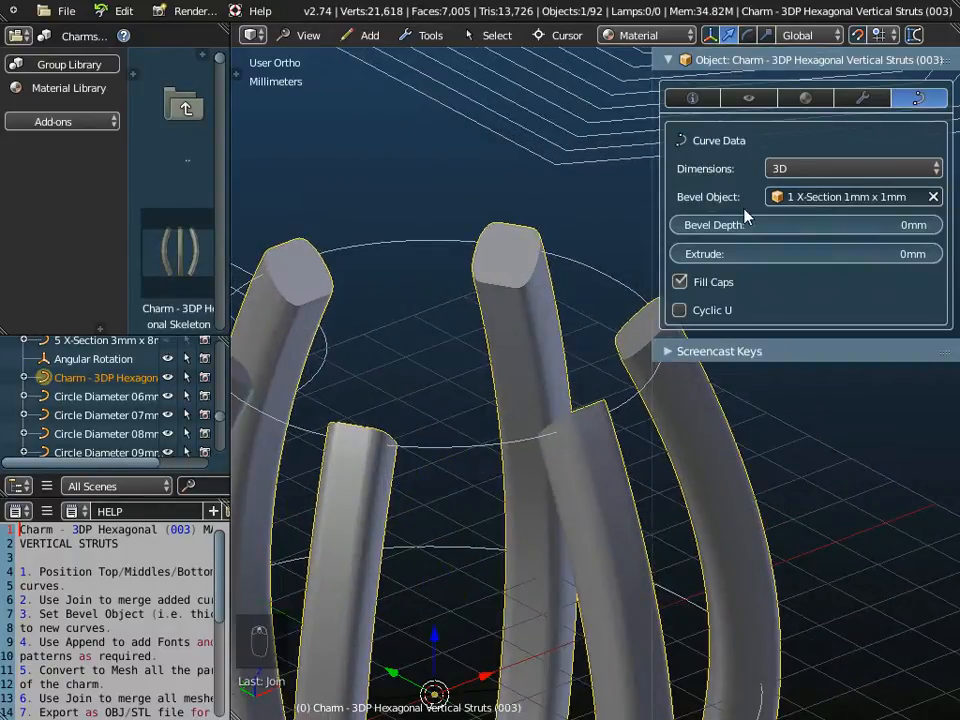
# Try 1 X-Section 1mm x 2mm as the struts' bevel object and switch back to 1 X-Section 1mm x 1mm
pyautogui.click(818, 197)
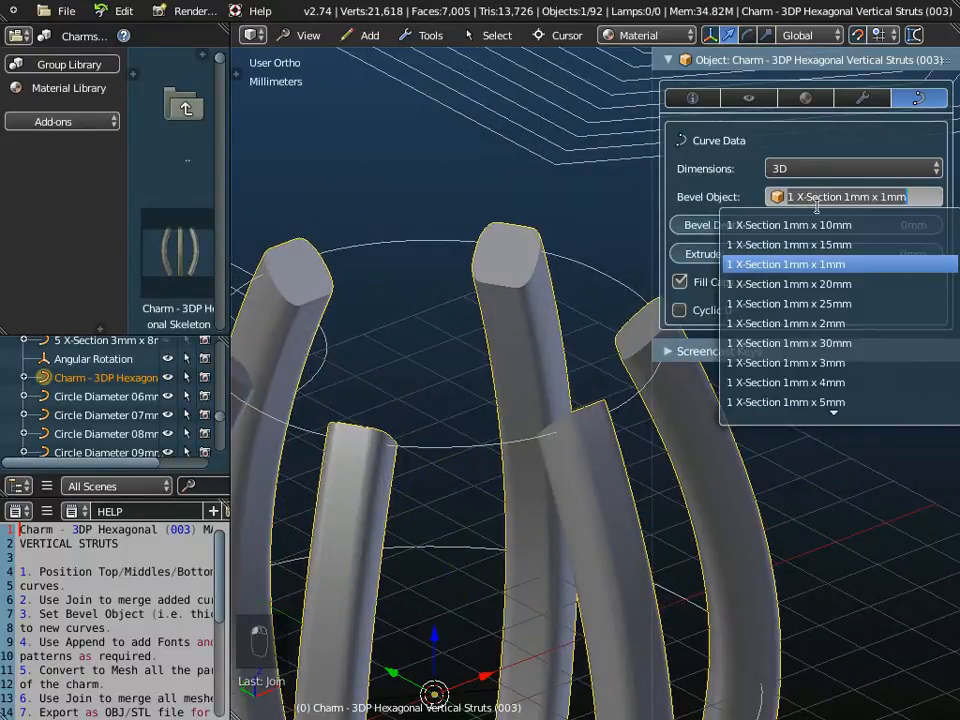
pyautogui.click(815, 323)
pyautogui.moveTo(495, 326); pyautogui.dragTo(429, 381, button='middle')
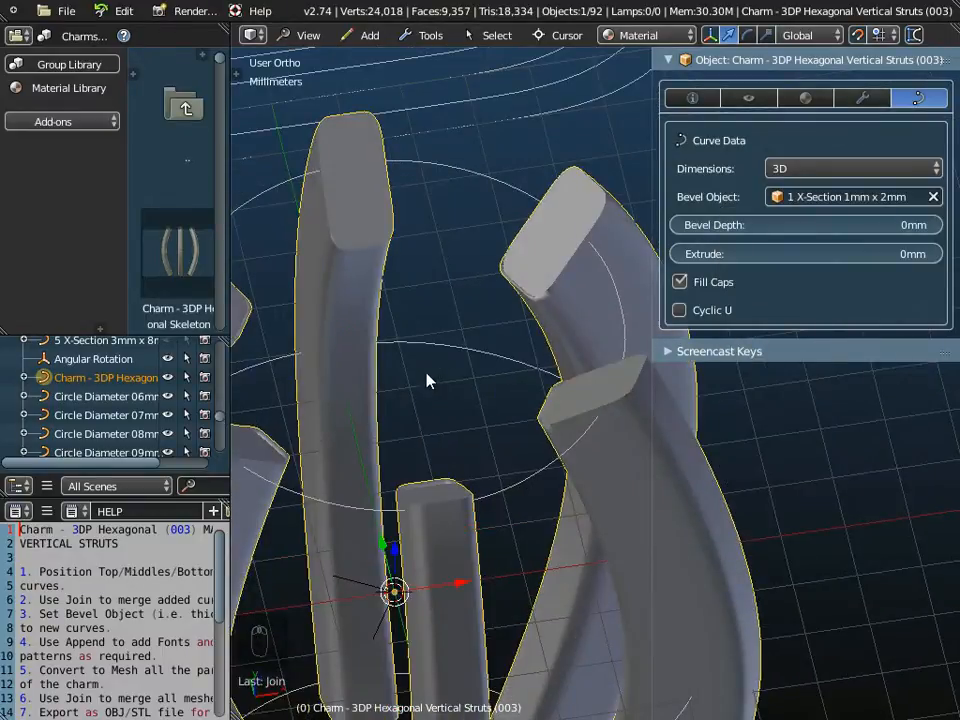
pyautogui.click(832, 195)
pyautogui.click(820, 265)
pyautogui.moveTo(431, 332); pyautogui.dragTo(506, 328, button='middle')
pyautogui.scroll(-3, 512, 315)
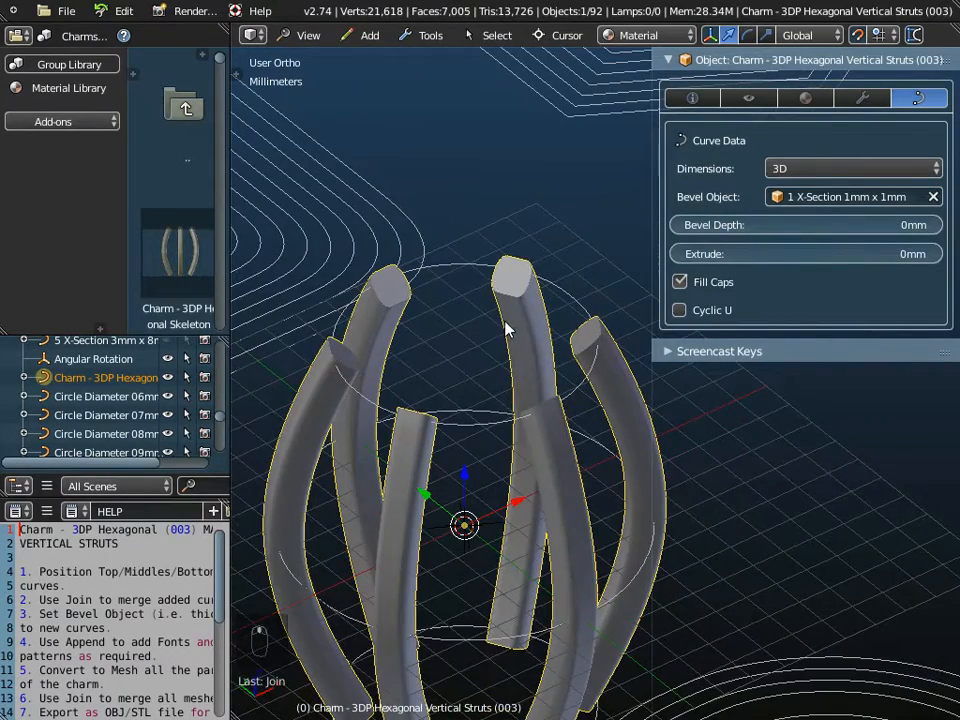
# Set the joined circles' bevel object to 1 X-Section 1mm x 1mm
pyautogui.rightClick(450, 268)
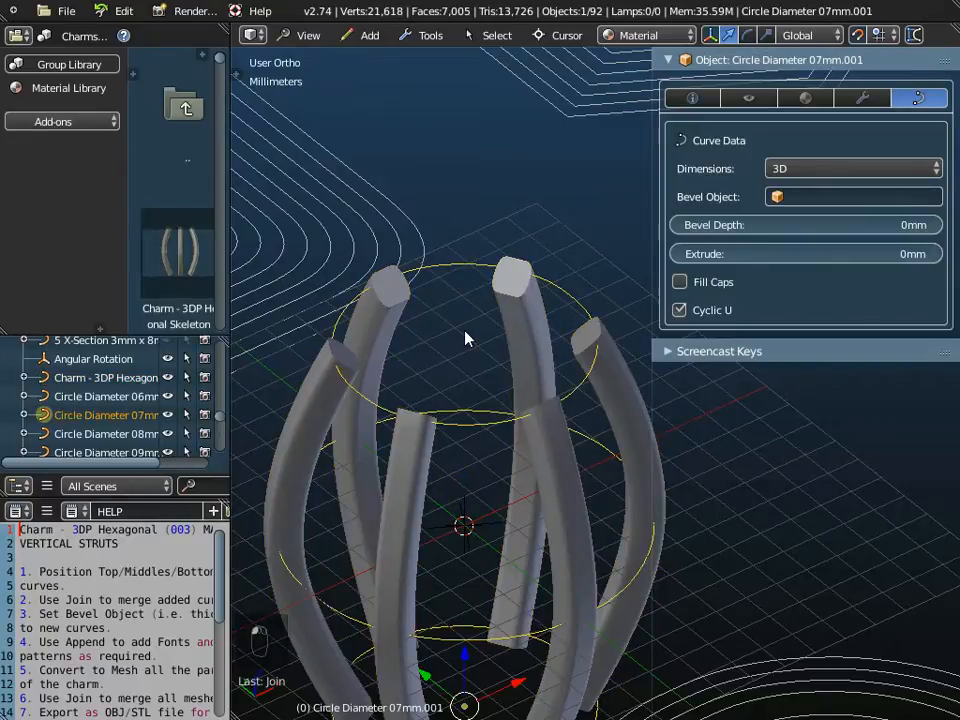
pyautogui.click(793, 197)
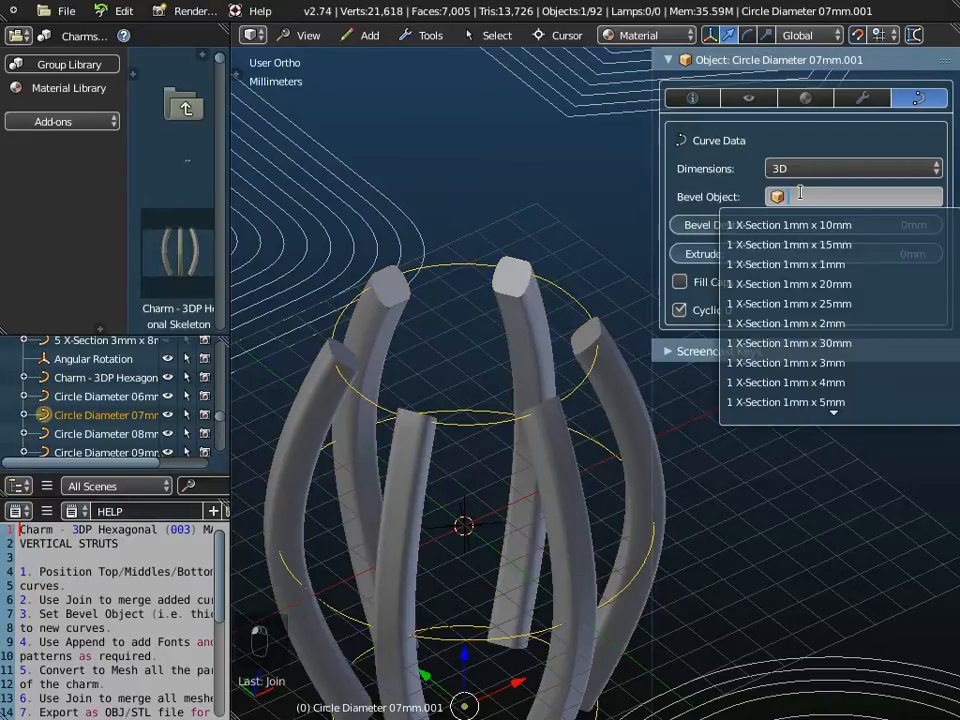
pyautogui.click(812, 265)
pyautogui.moveTo(487, 477); pyautogui.dragTo(548, 565, button='middle')
pyautogui.scroll(-5, 514, 394)
pyautogui.scroll(3, 514, 449)
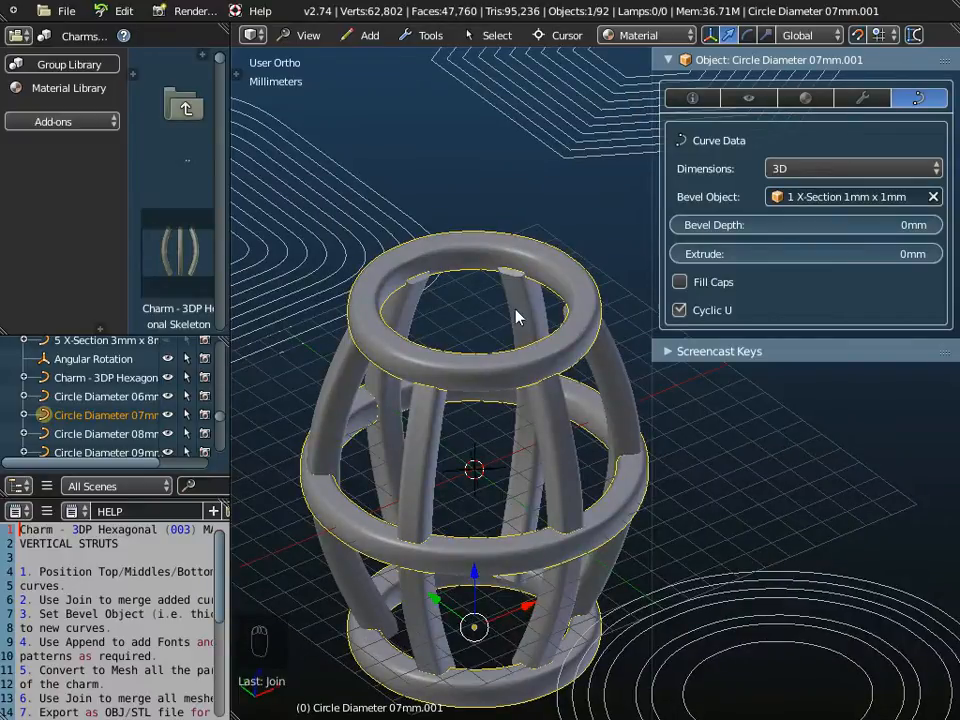
# Examine how the rings meet the vertical struts up close and in an unobstructed right view
pyautogui.scroll(3, 515, 268)
pyautogui.moveTo(517, 270); pyautogui.dragTo(474, 258, button='middle')
pyautogui.keyDown('shift'); pyautogui.moveTo(518, 592); pyautogui.dragTo(489, 171, button='middle'); pyautogui.keyUp('shift')
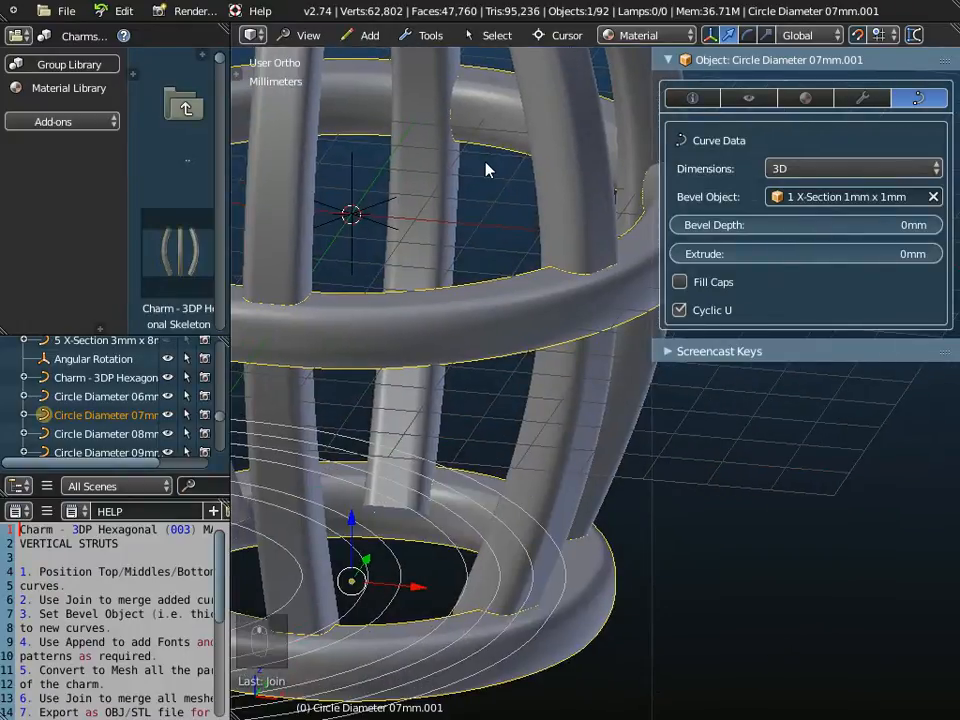
pyautogui.click(306, 35)
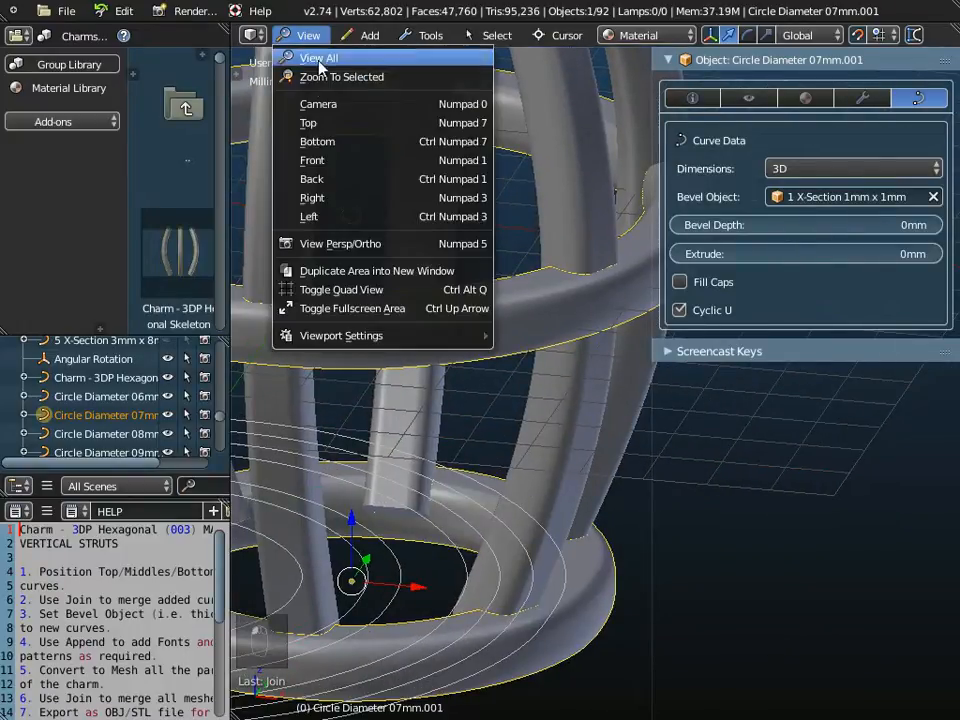
pyautogui.click(312, 198)
pyautogui.scroll(-2, 466, 352)
pyautogui.moveTo(651, 231); pyautogui.dragTo(939, 234)
pyautogui.keyDown('shift'); pyautogui.moveTo(707, 296); pyautogui.dragTo(575, 373, button='middle'); pyautogui.keyUp('shift')
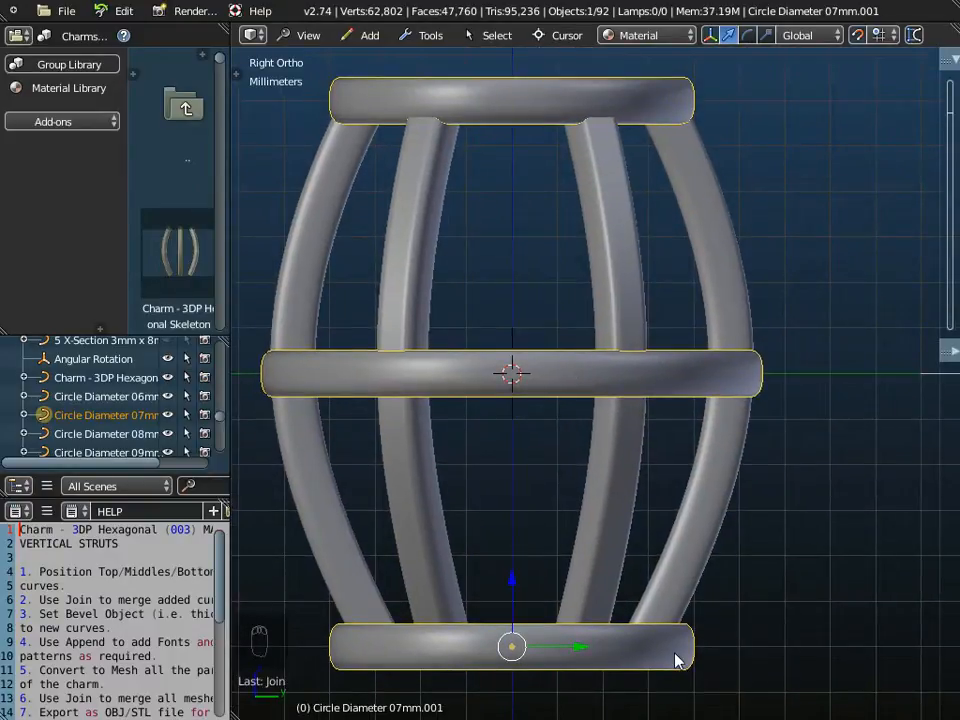
# Select the vertical struts and enter Edit Mode on their curve in the right view
pyautogui.rightClick(722, 490)
pyautogui.moveTo(724, 626); pyautogui.dragTo(505, 533, button='middle')
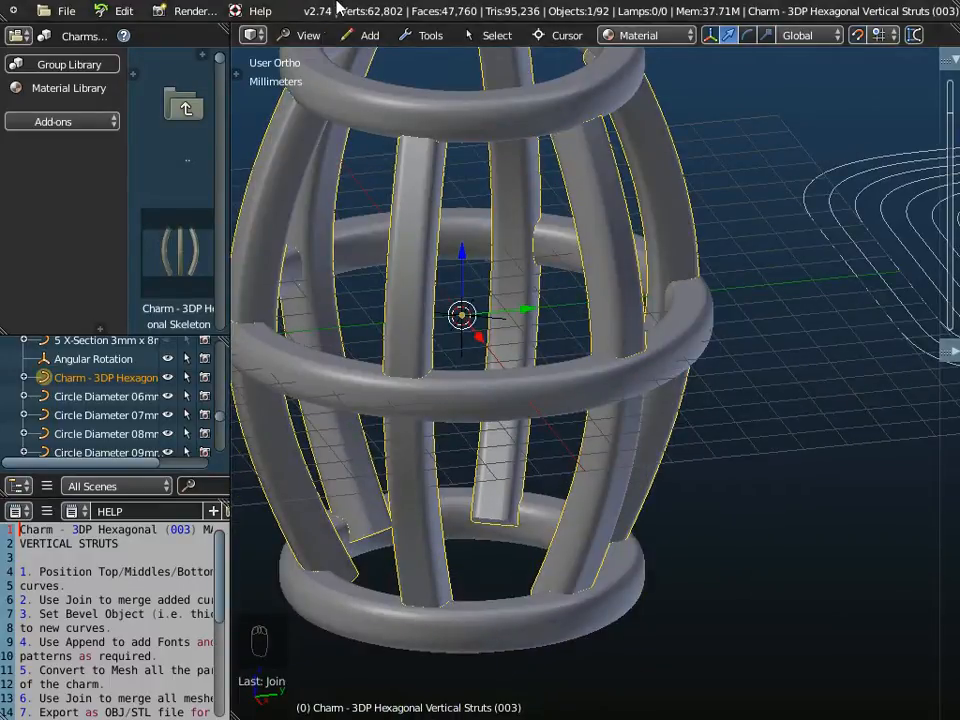
pyautogui.click(308, 35)
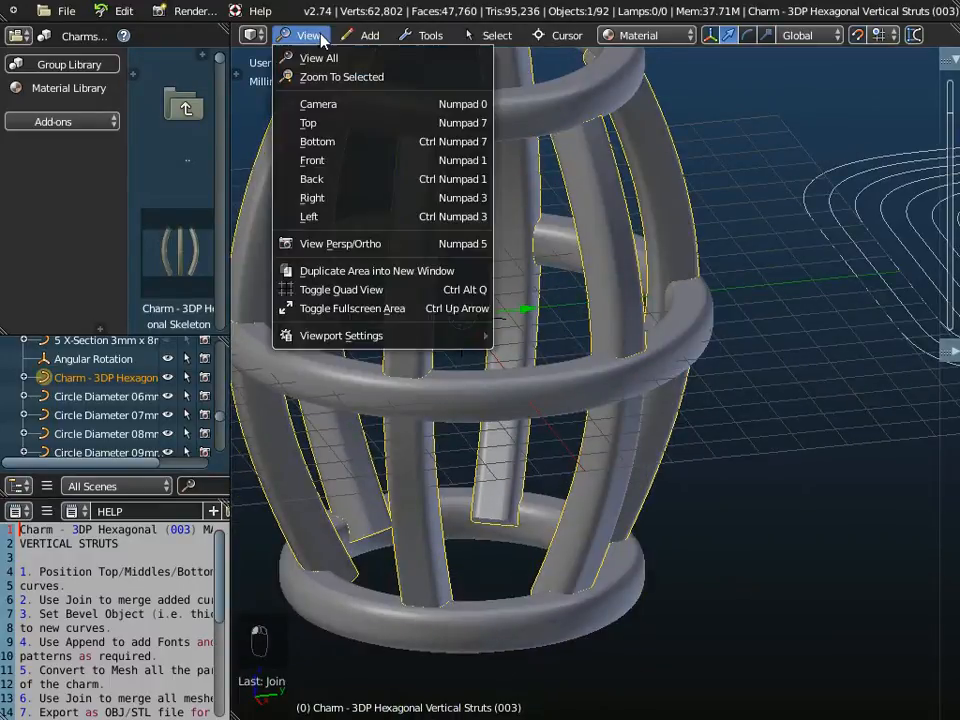
pyautogui.click(340, 198)
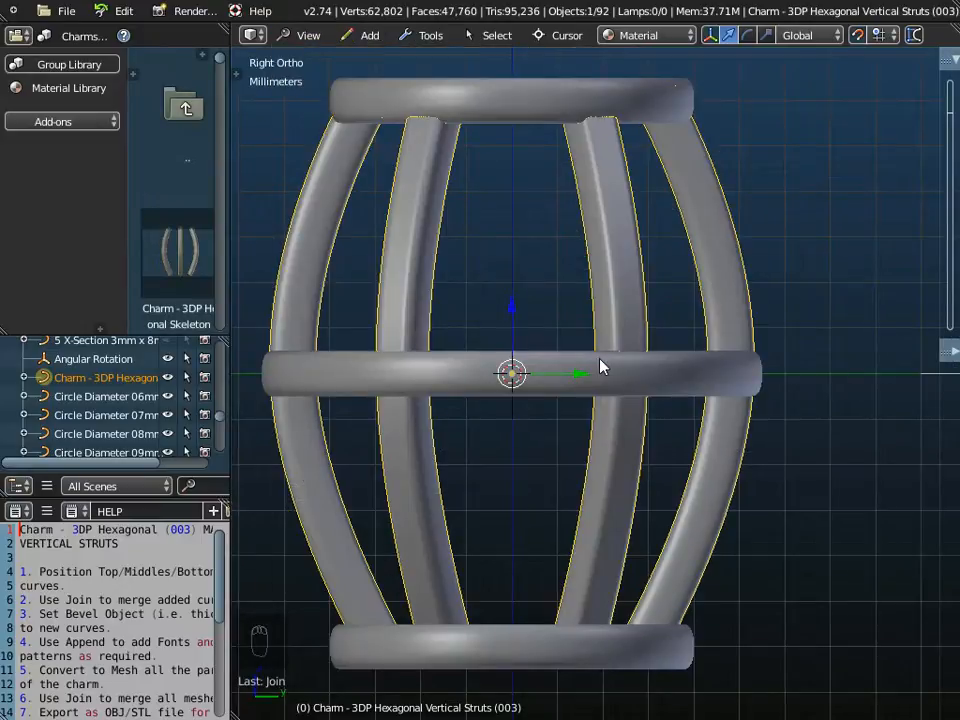
pyautogui.press('Tab')
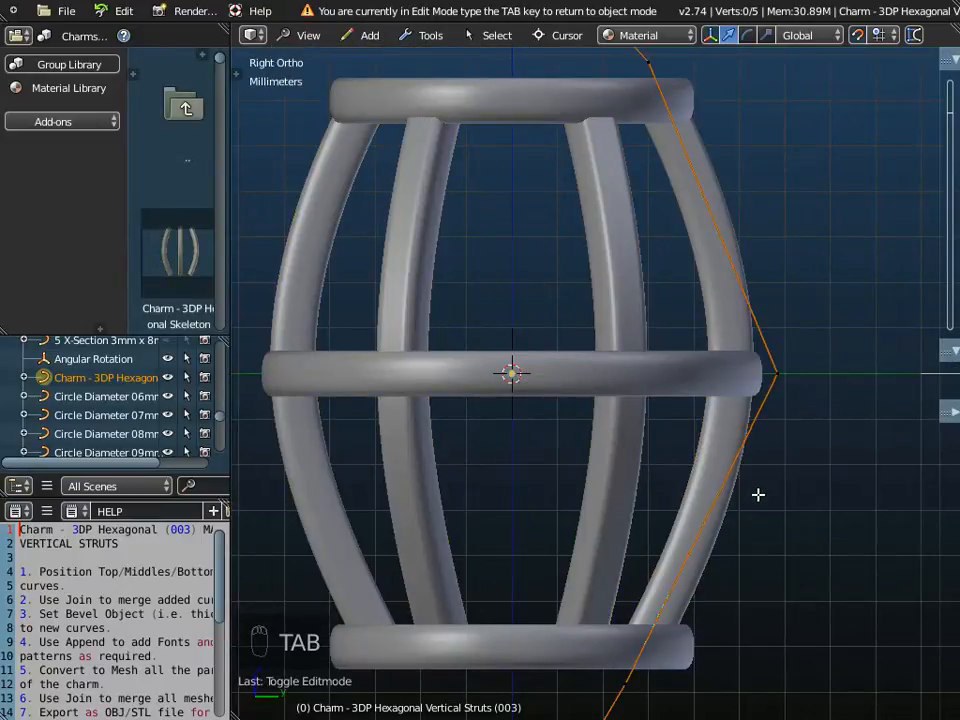
pyautogui.scroll(-1, 758, 494)
pyautogui.keyDown('shift'); pyautogui.moveTo(745, 574); pyautogui.dragTo(692, 504, button='middle'); pyautogui.keyUp('shift')
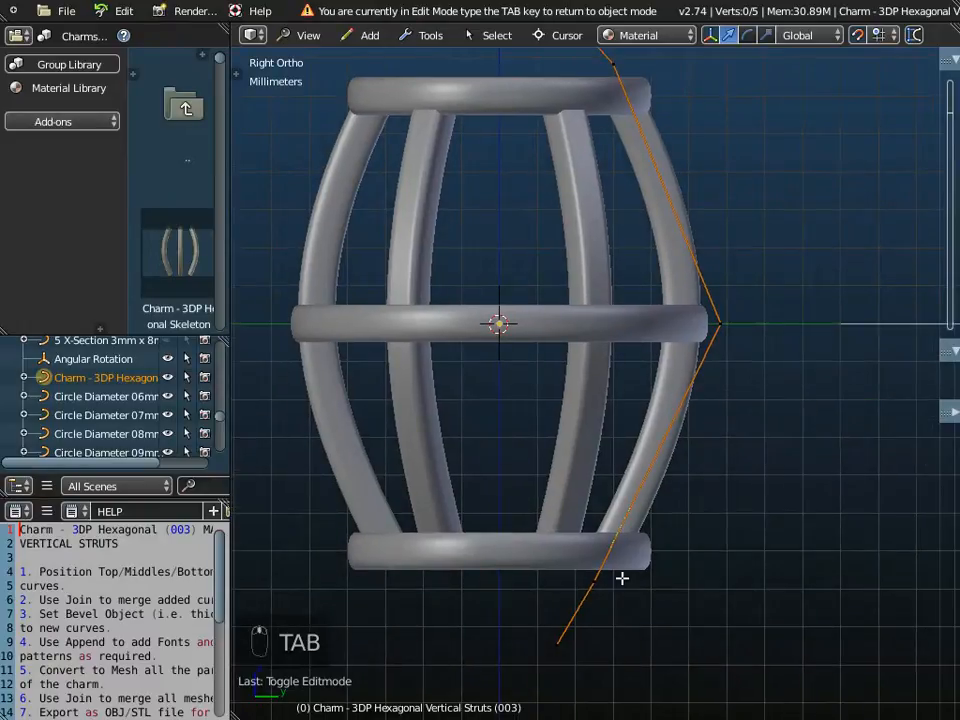
# Move the strut curve's control point just below the bottom ring 1 mm outward along Y
pyautogui.rightClick(596, 579)
pyautogui.scroll(2, 626, 553)
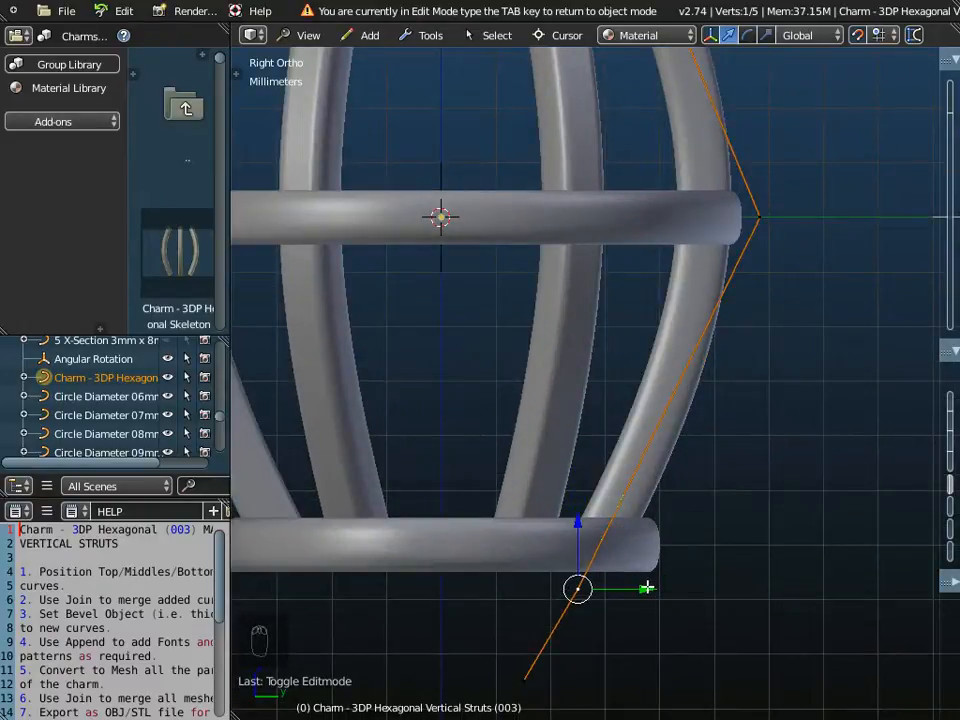
pyautogui.press('g')
pyautogui.press('y')
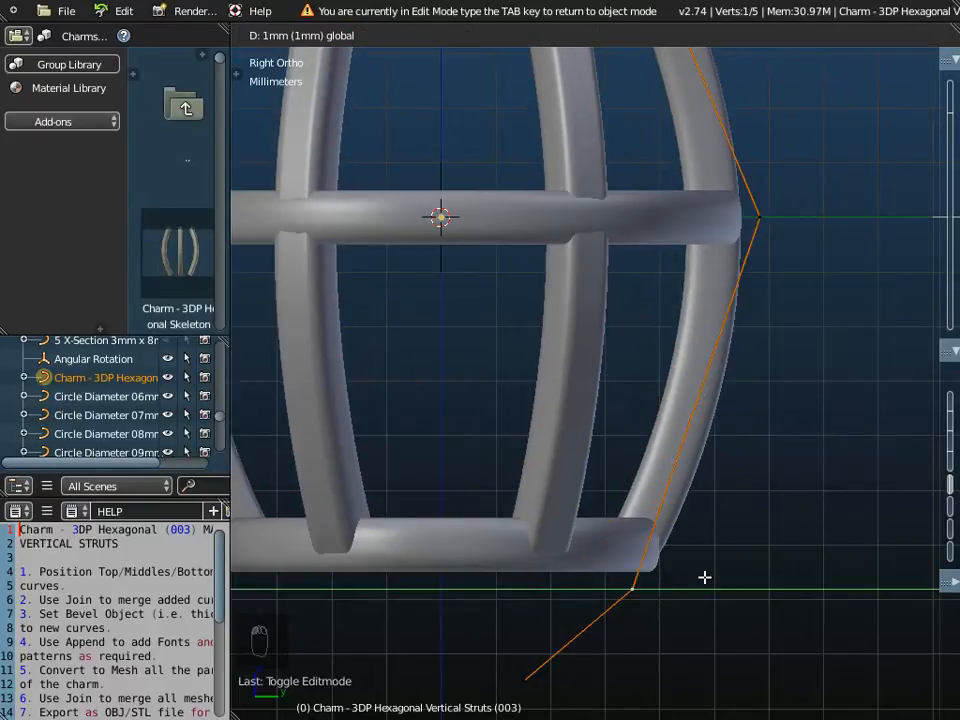
pyautogui.click(705, 579)
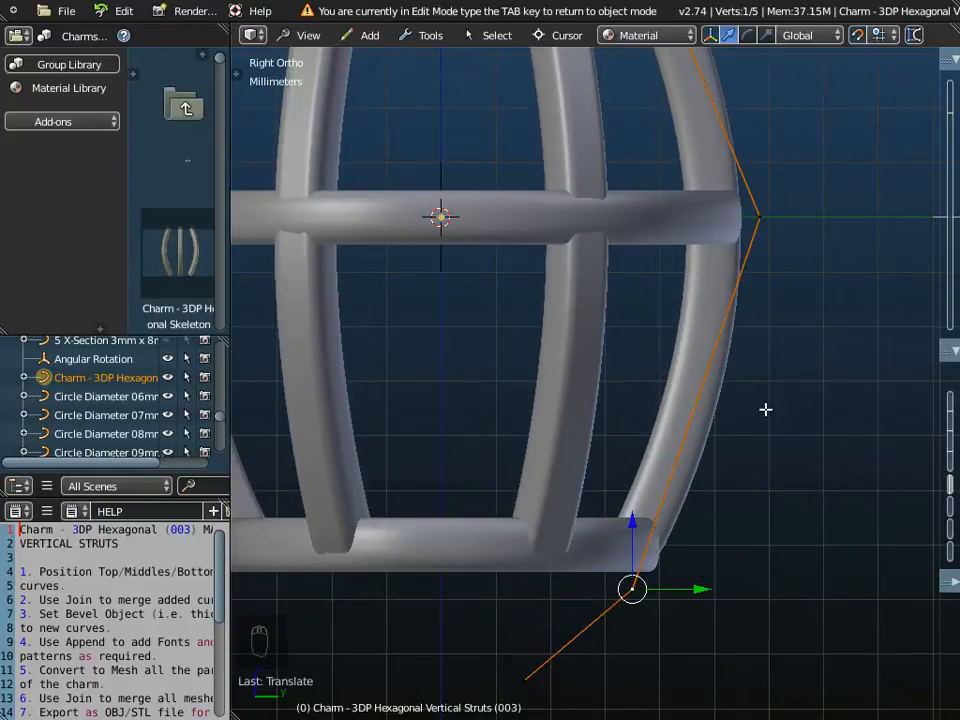
# Select the strut curve's control point just above the top ring and move it outward along Y by one grid increment
pyautogui.moveTo(654, 330); pyautogui.dragTo(683, 369, button='middle')
pyautogui.moveTo(655, 502); pyautogui.dragTo(634, 506)
pyautogui.moveTo(463, 425); pyautogui.dragTo(437, 551, button='middle')
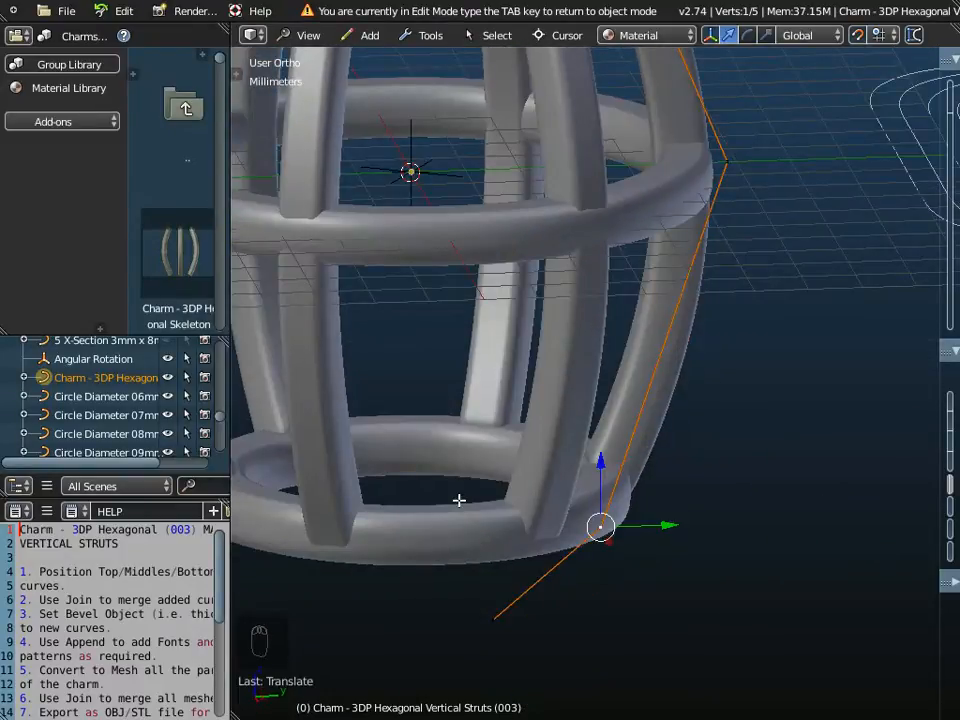
pyautogui.keyDown('shift'); pyautogui.moveTo(487, 417); pyautogui.dragTo(526, 530, button='middle'); pyautogui.keyUp('shift')
pyautogui.scroll(-1, 527, 495)
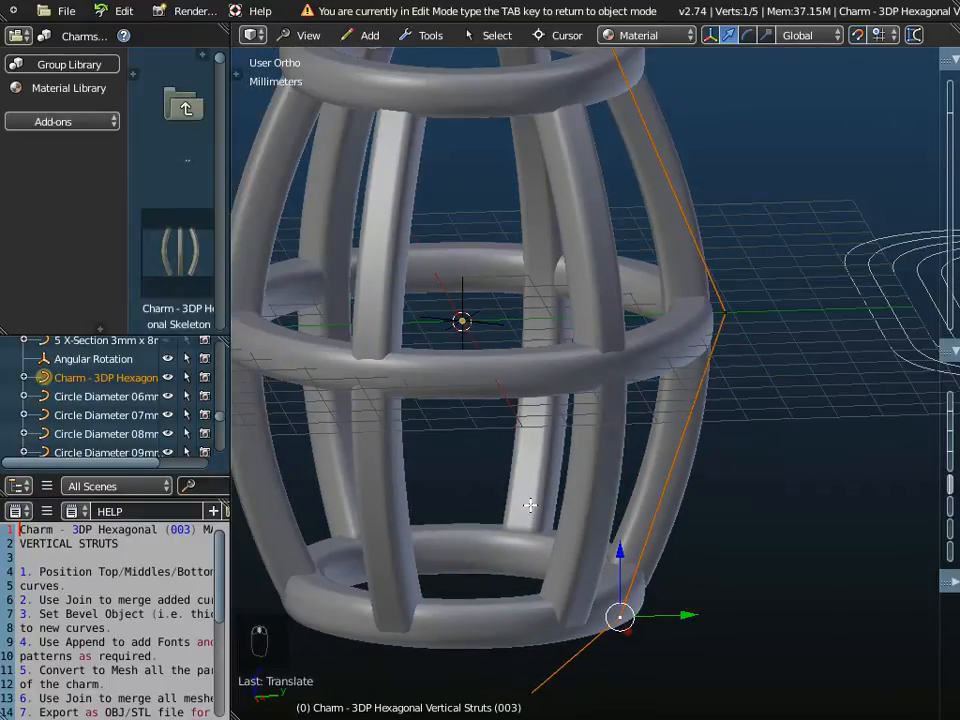
pyautogui.moveTo(562, 308); pyautogui.dragTo(611, 204, button='middle')
pyautogui.rightClick(583, 148)
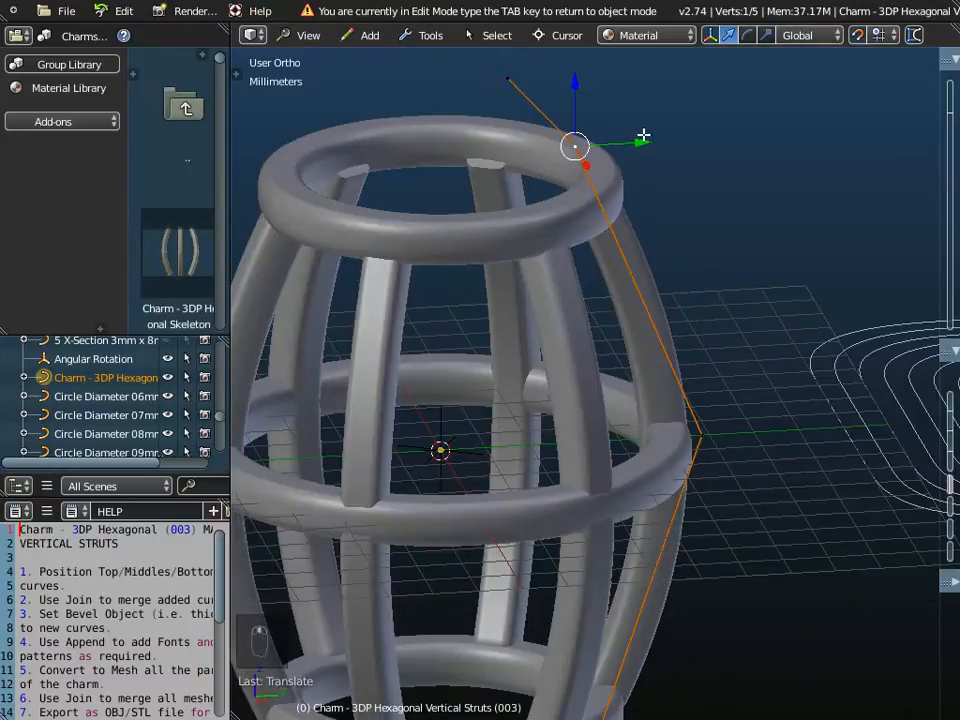
pyautogui.moveTo(641, 143); pyautogui.dragTo(672, 140)
# Examine how the vertical struts meet the top ring from several angles, including the top and right views
pyautogui.moveTo(577, 287); pyautogui.dragTo(752, 304, button='middle')
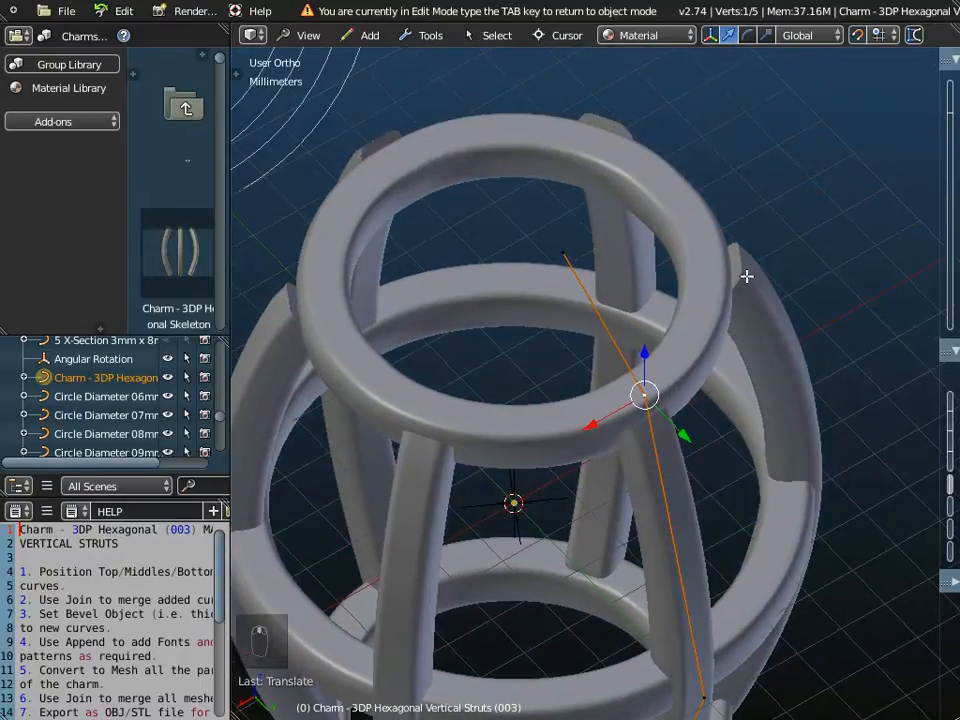
pyautogui.moveTo(770, 397); pyautogui.dragTo(780, 480, button='middle')
pyautogui.click(311, 35)
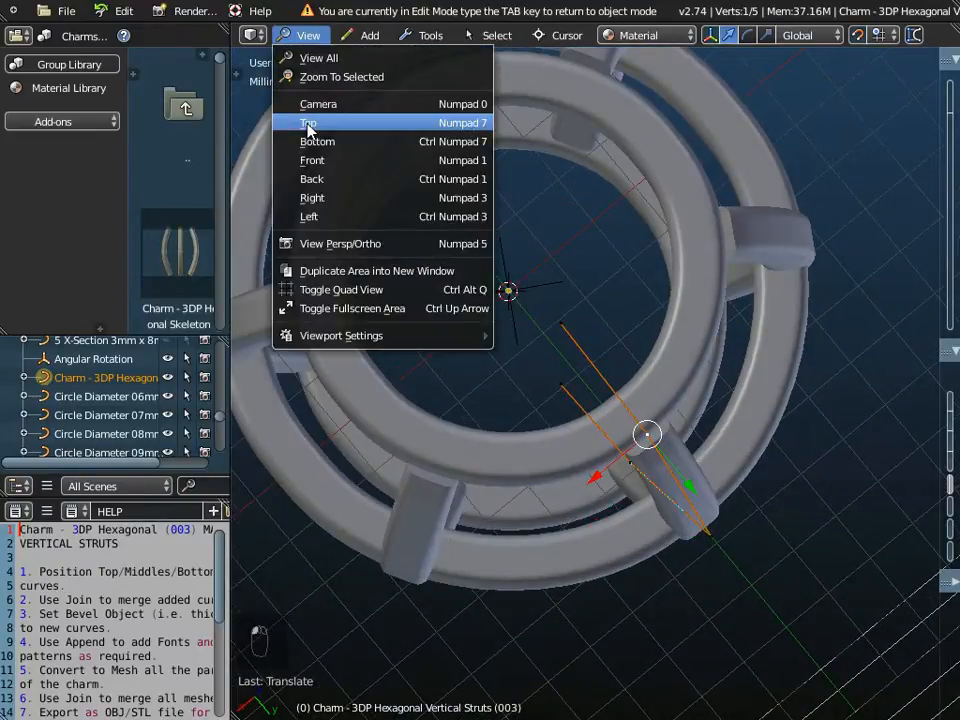
pyautogui.click(365, 122)
pyautogui.scroll(-1, 524, 449)
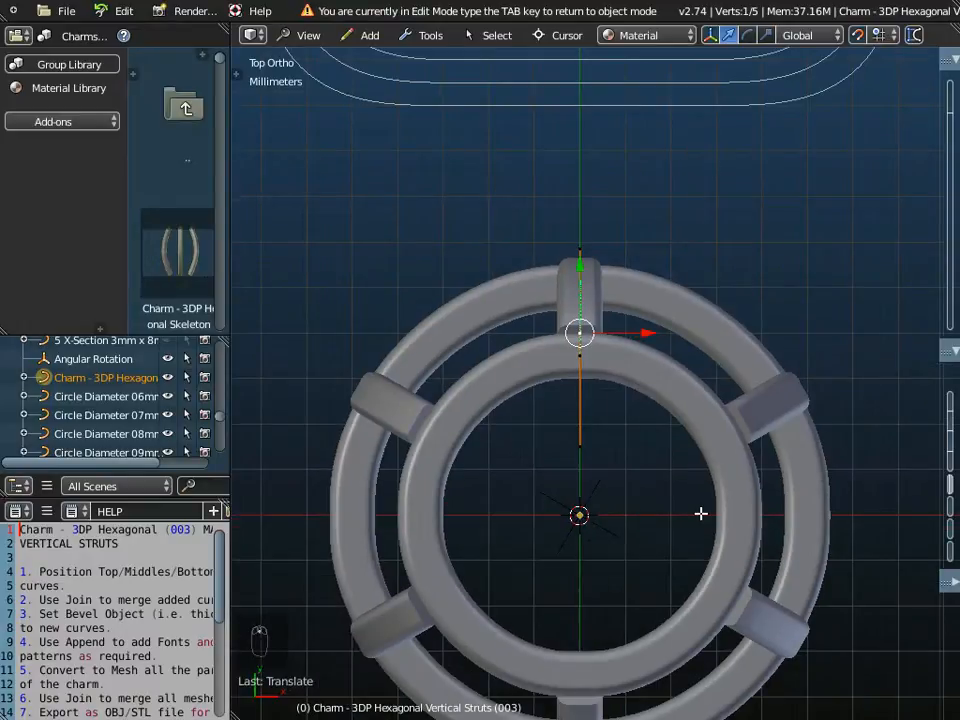
pyautogui.moveTo(433, 511); pyautogui.dragTo(415, 407, button='middle')
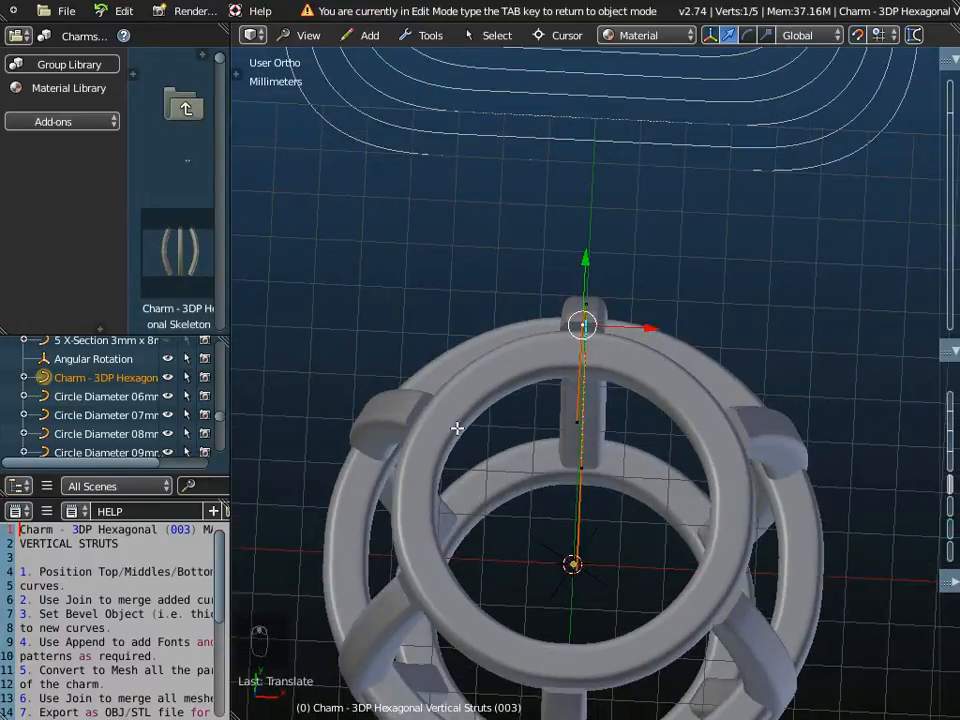
pyautogui.click(309, 35)
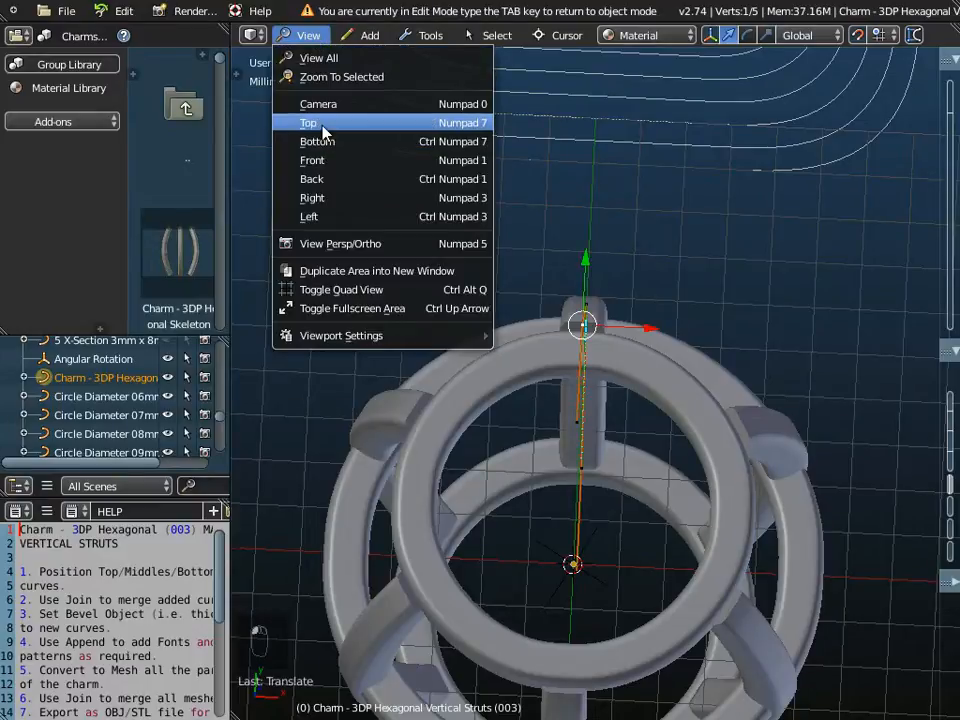
pyautogui.click(326, 198)
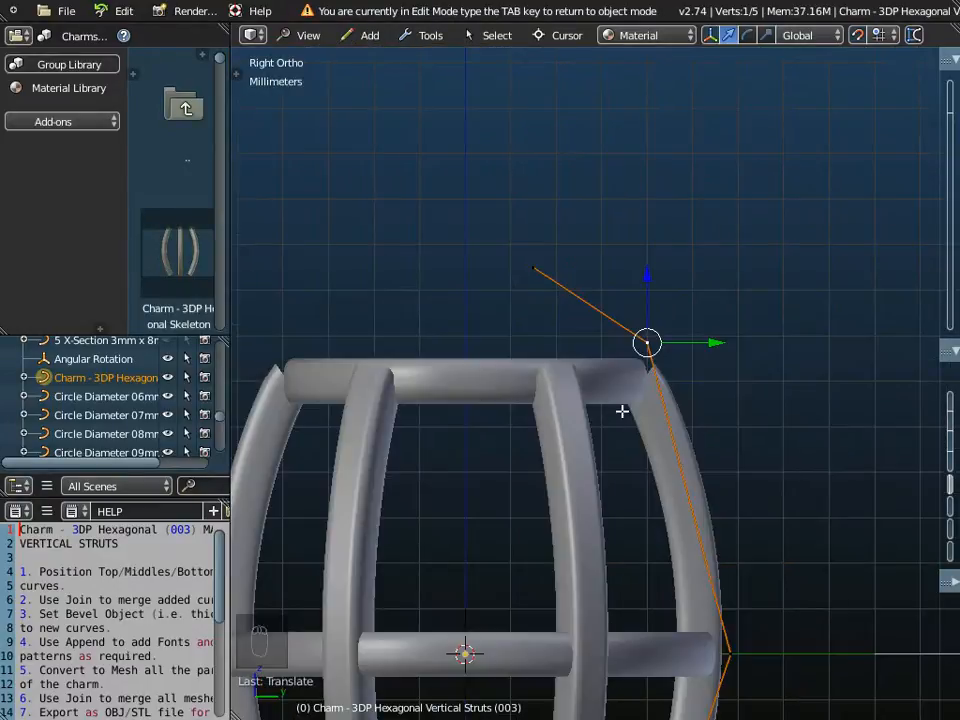
# Turn off snapping and move the control point above the top ring slightly back inward along Y to meet the ring
pyautogui.click(859, 41)
pyautogui.scroll(2, 679, 381)
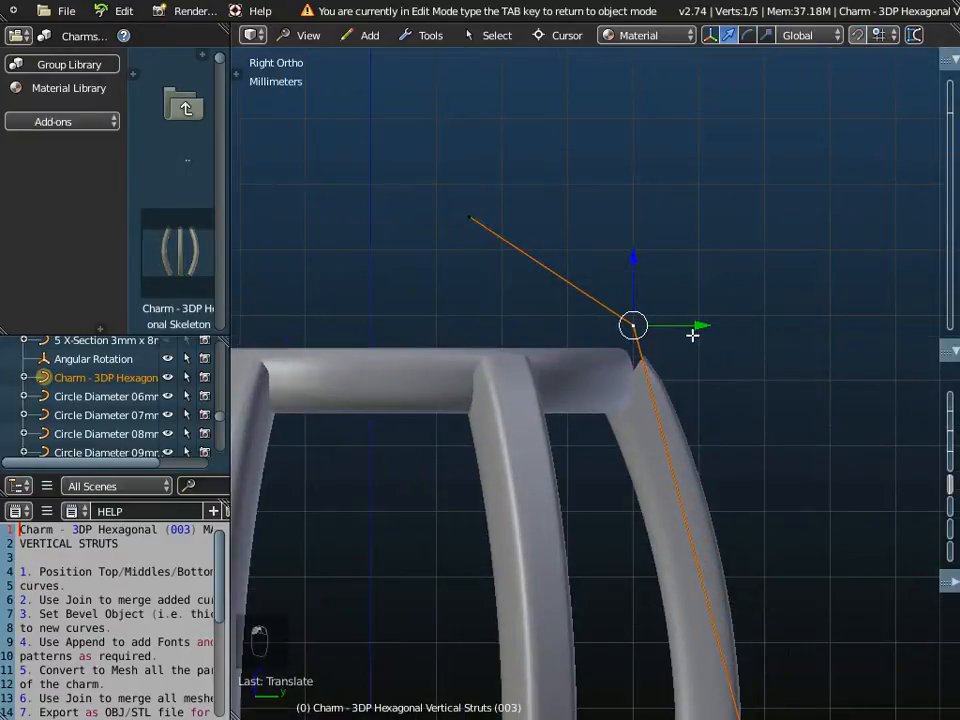
pyautogui.moveTo(701, 326); pyautogui.dragTo(671, 324)
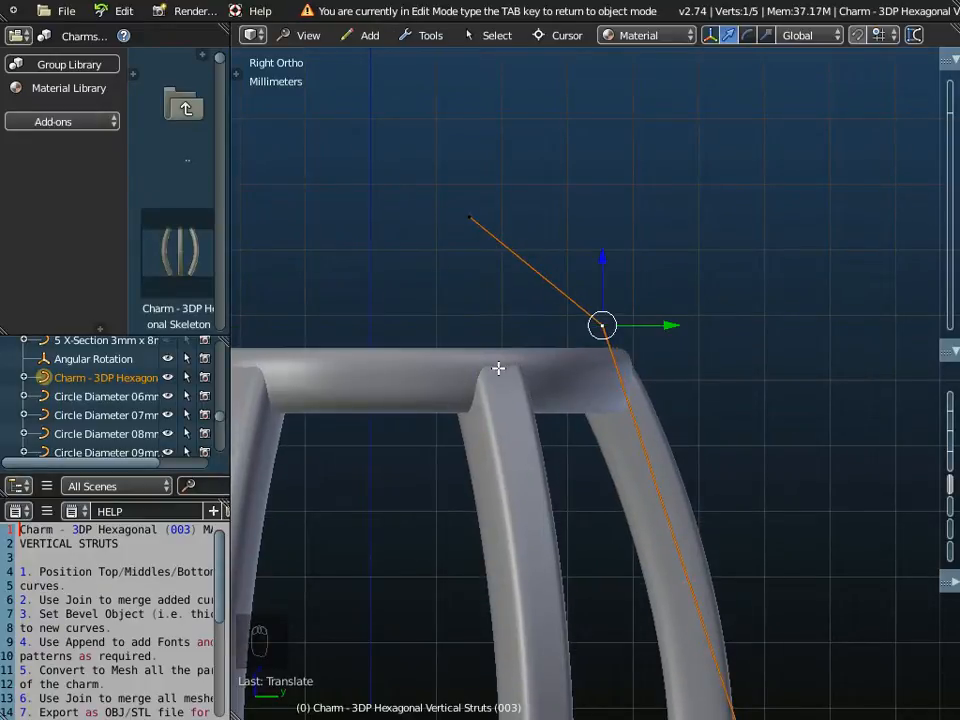
pyautogui.moveTo(665, 327)
pyautogui.mouseDown()
pyautogui.moveTo(682, 326)
pyautogui.moveTo(671, 326)
pyautogui.mouseUp()
# Select the strut curve's middle control point, level with the middle ring, and move it slightly inward along Y
pyautogui.scroll(-2, 542, 527)
pyautogui.moveTo(542, 527); pyautogui.dragTo(642, 291, button='middle')
pyautogui.moveTo(558, 601); pyautogui.dragTo(581, 570, button='middle')
pyautogui.scroll(5, 670, 457)
pyautogui.scroll(1, 670, 457)
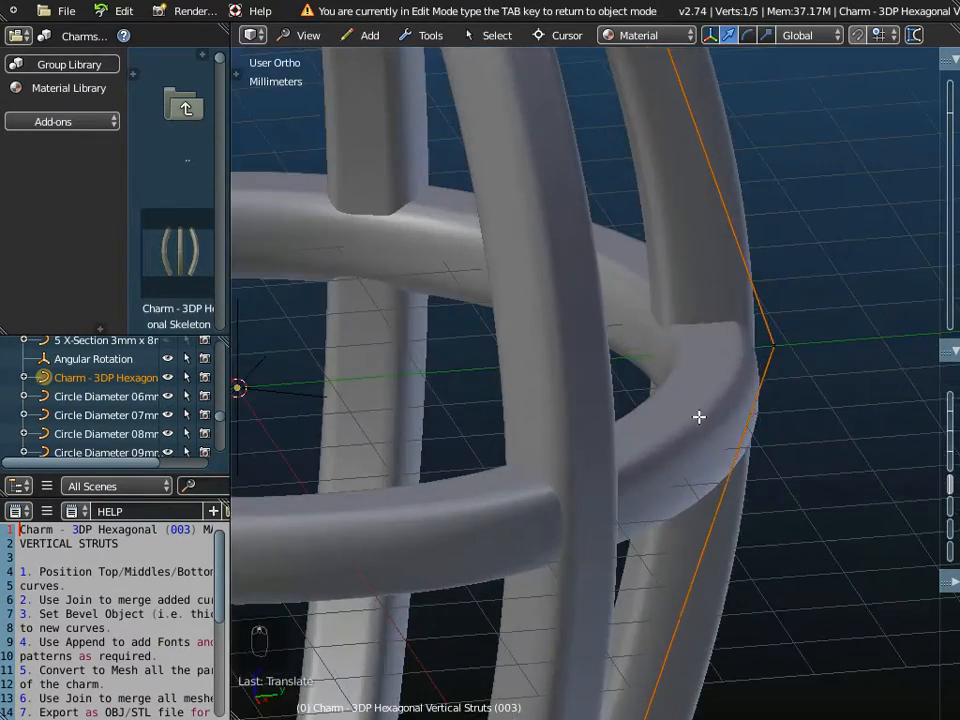
pyautogui.rightClick(773, 348)
pyautogui.moveTo(673, 478); pyautogui.dragTo(640, 476, button='middle')
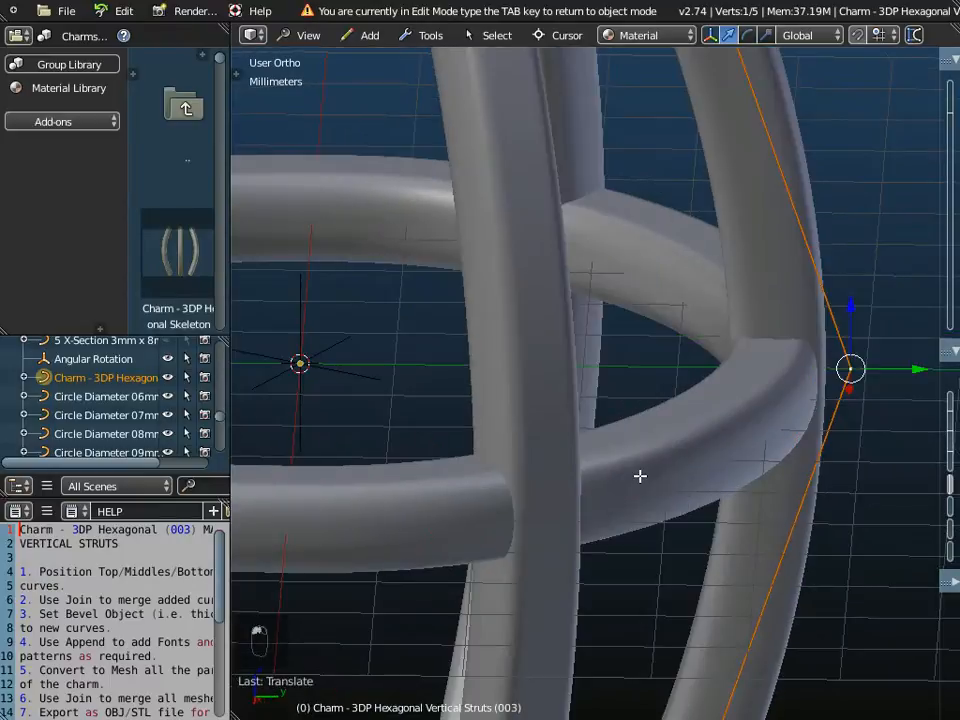
pyautogui.moveTo(912, 368); pyautogui.dragTo(896, 367)
# Deselect all points of the strut curve, leave Edit Mode and select the joined circle rings
pyautogui.moveTo(554, 486); pyautogui.dragTo(657, 526, button='middle')
pyautogui.moveTo(583, 511); pyautogui.dragTo(489, 539, button='middle')
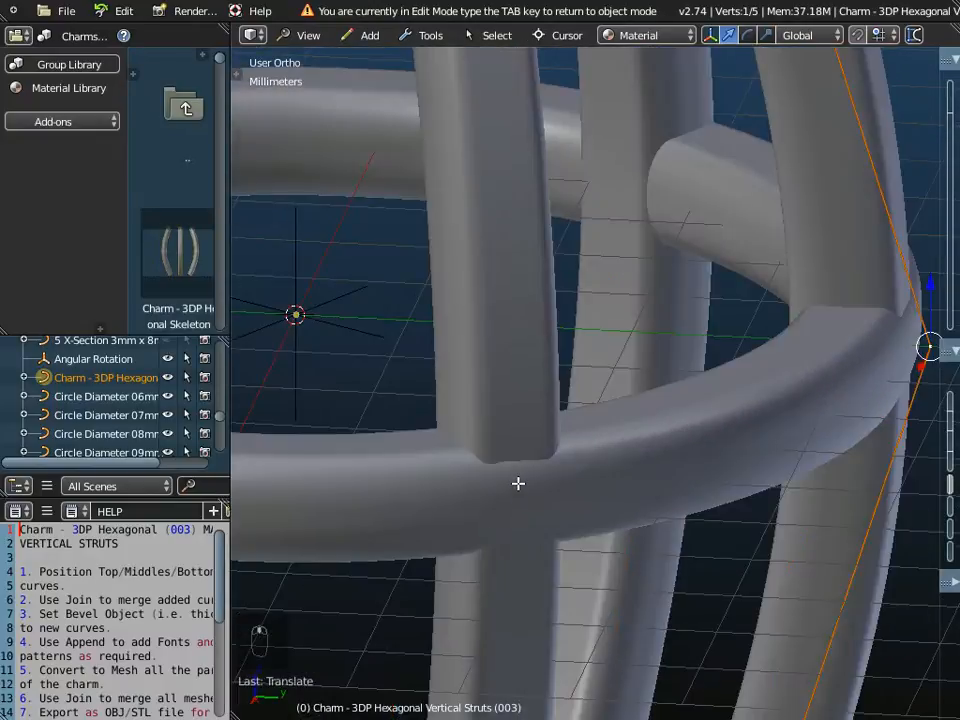
pyautogui.scroll(-6, 518, 483)
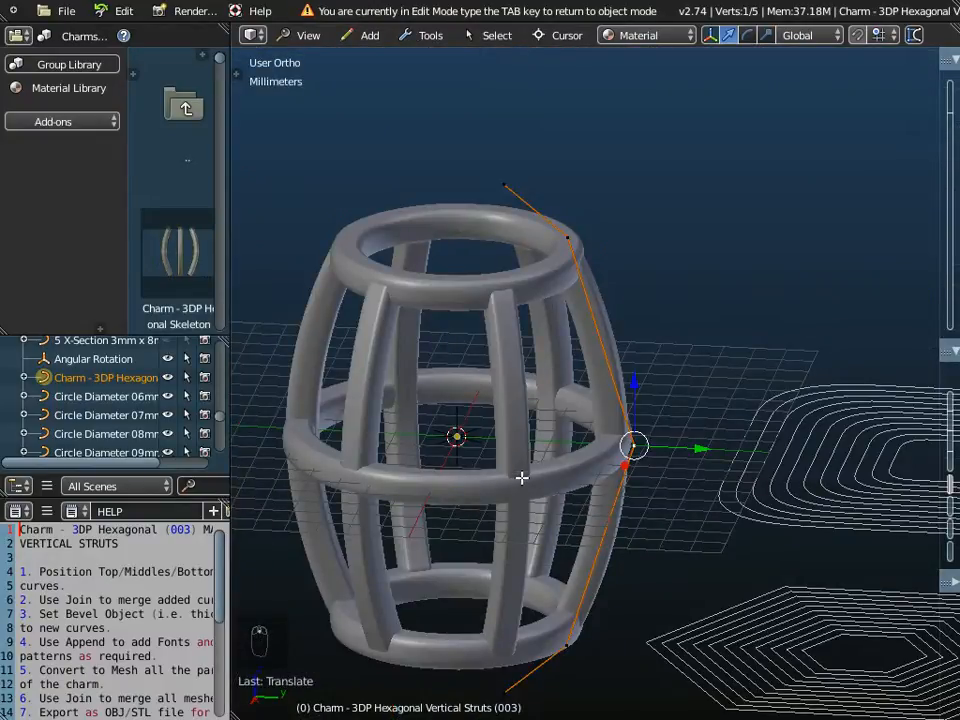
pyautogui.press('a')
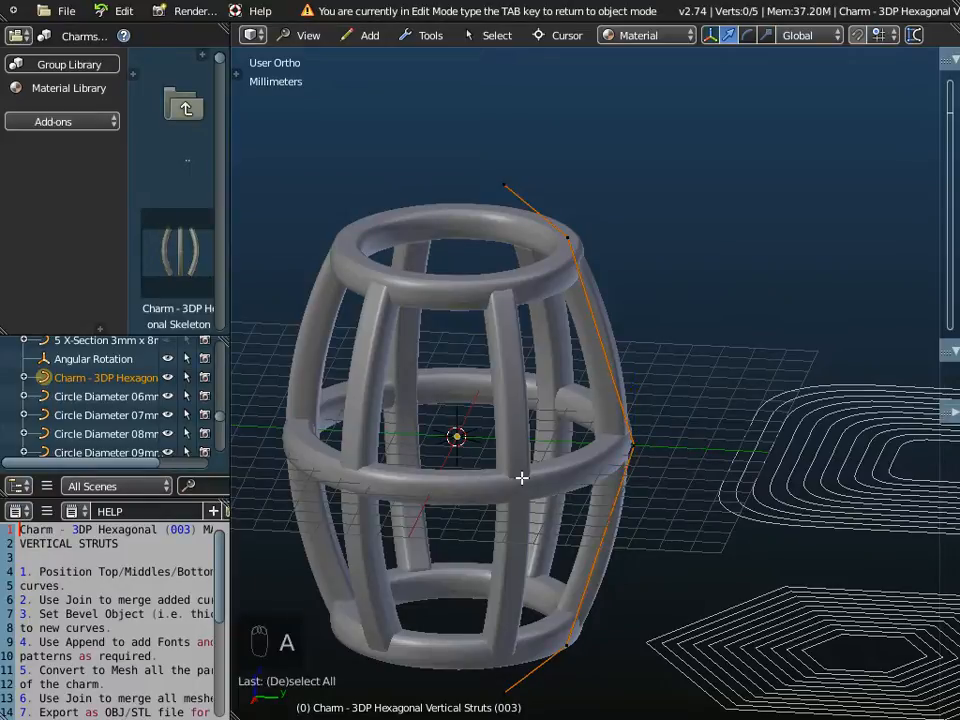
pyautogui.press('Tab')
pyautogui.scroll(-3, 556, 500)
pyautogui.moveTo(558, 501); pyautogui.dragTo(497, 585, button='middle')
pyautogui.rightClick(496, 588)
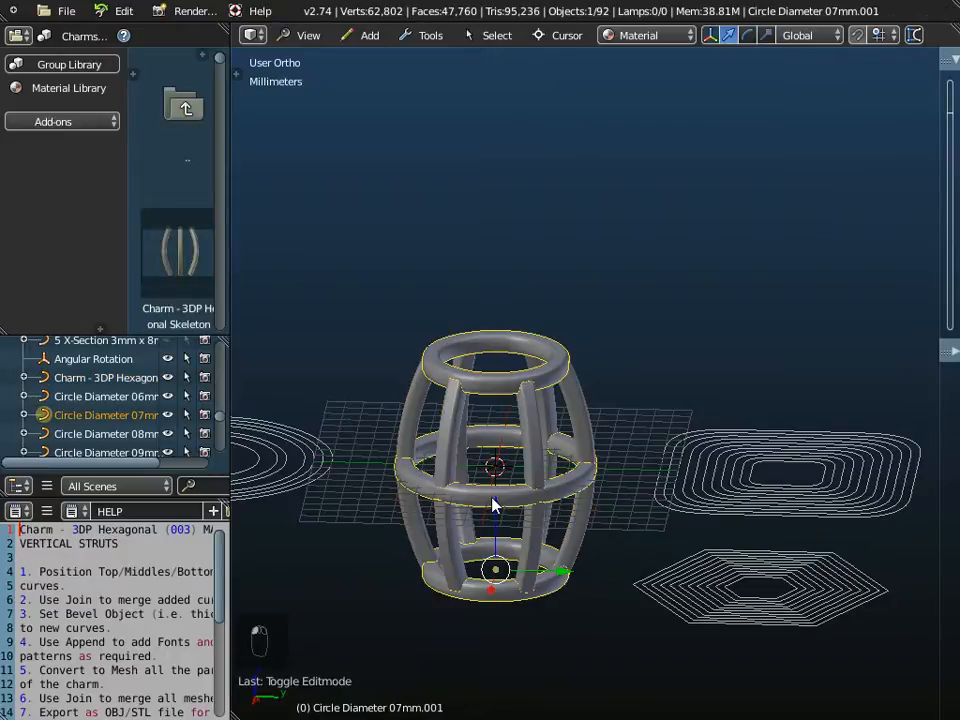
# Measure the inner diameter of the top ring with the ruler from an overhead view
pyautogui.moveTo(829, 508); pyautogui.dragTo(639, 568, button='middle')
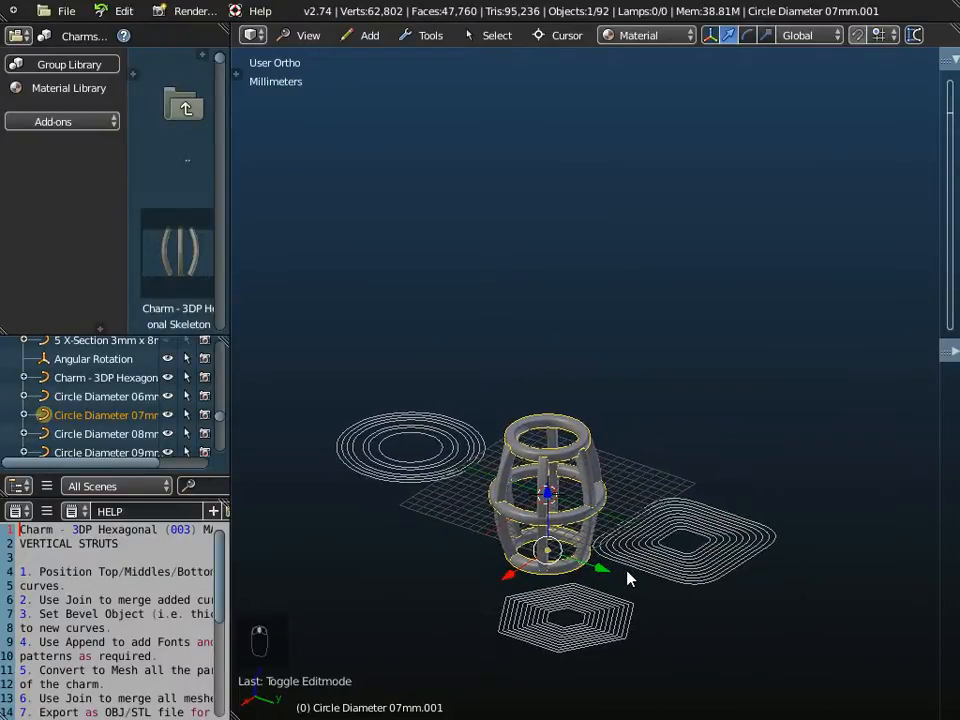
pyautogui.scroll(3, 583, 508)
pyautogui.moveTo(583, 507); pyautogui.dragTo(616, 461, button='middle')
pyautogui.moveTo(610, 511); pyautogui.dragTo(611, 448, button='middle')
pyautogui.scroll(3, 515, 325)
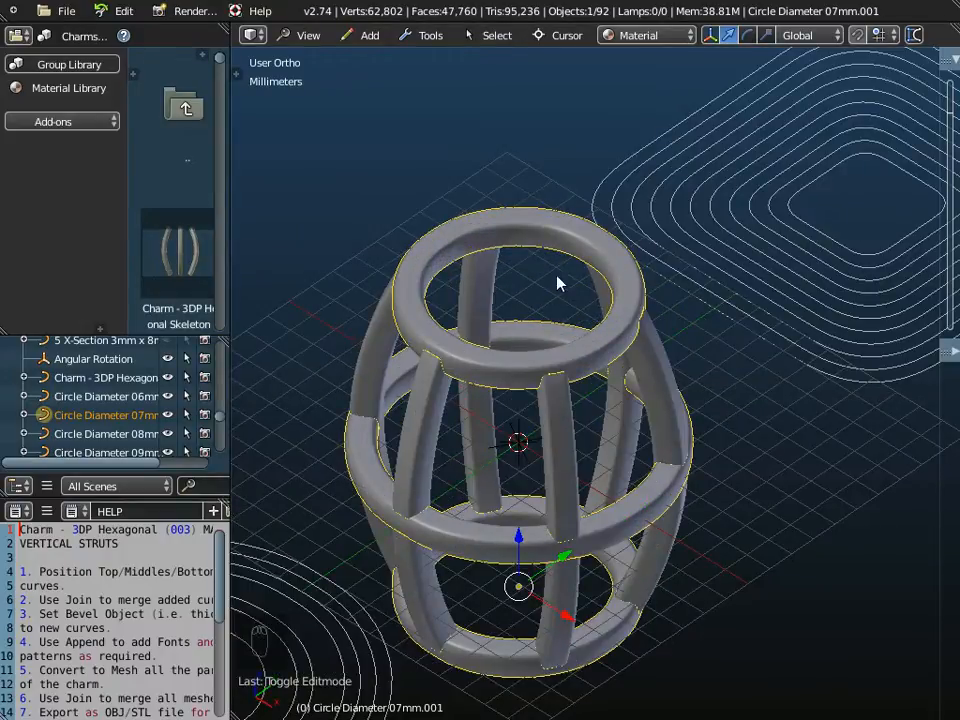
pyautogui.moveTo(519, 315); pyautogui.dragTo(538, 437, button='middle')
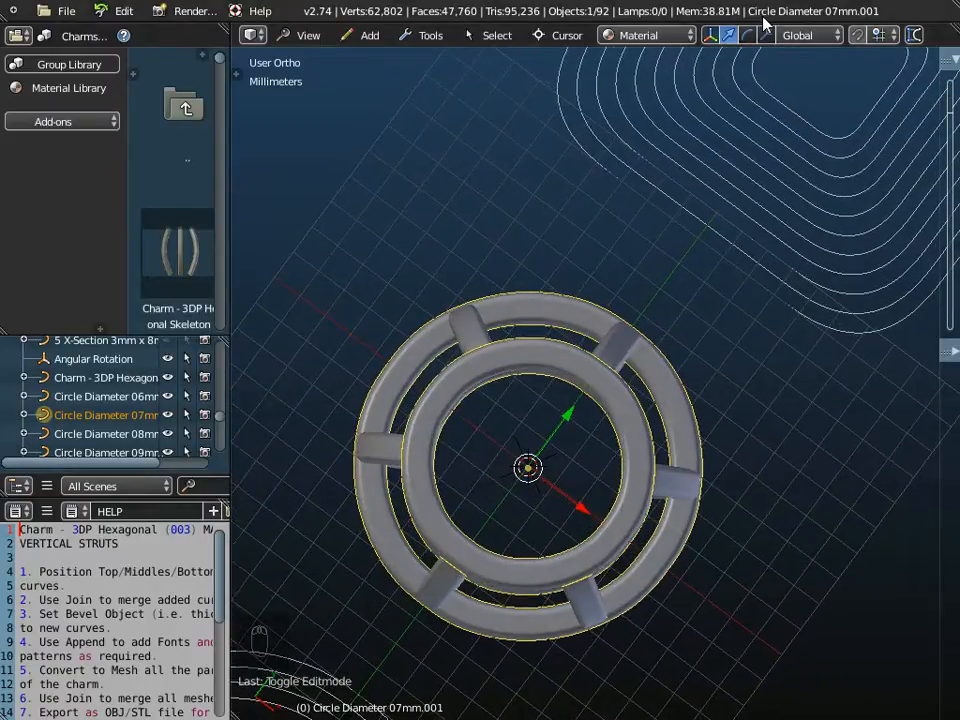
pyautogui.click(917, 31)
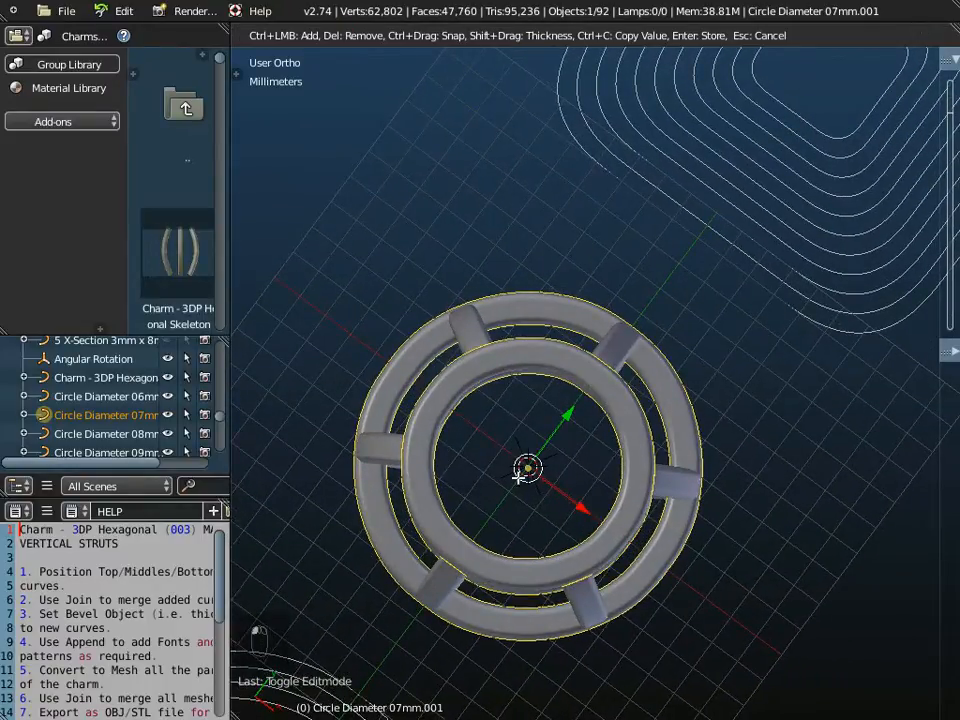
pyautogui.moveTo(472, 540); pyautogui.dragTo(585, 394)
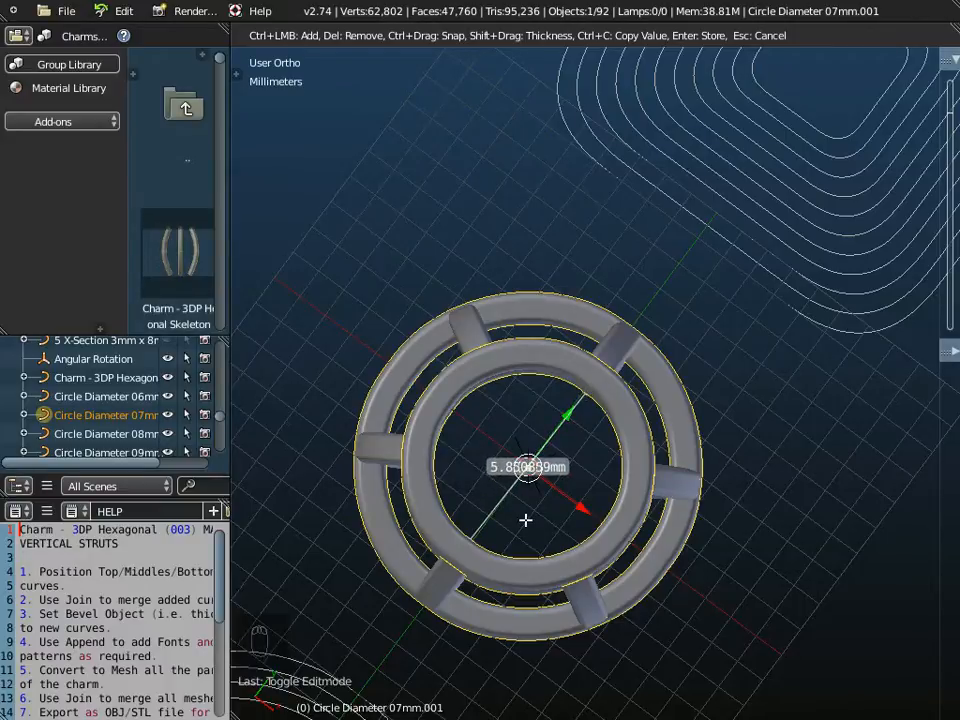
pyautogui.press('Escape')
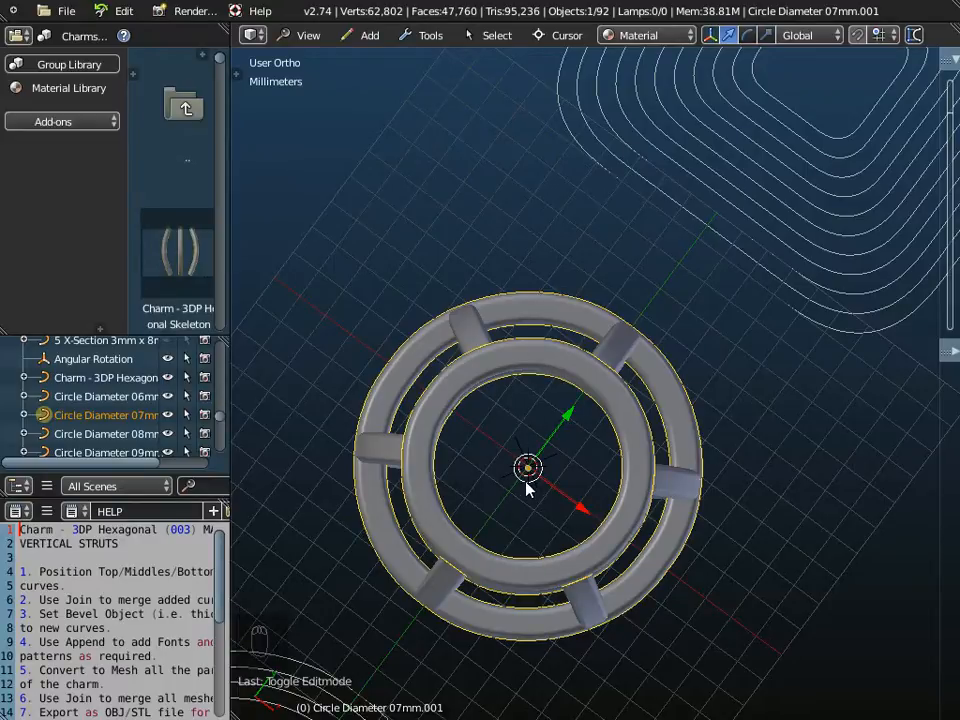
# Reveal the joined rings' curve data and review their bevel settings alongside the model
pyautogui.moveTo(523, 514); pyautogui.dragTo(522, 428, button='middle')
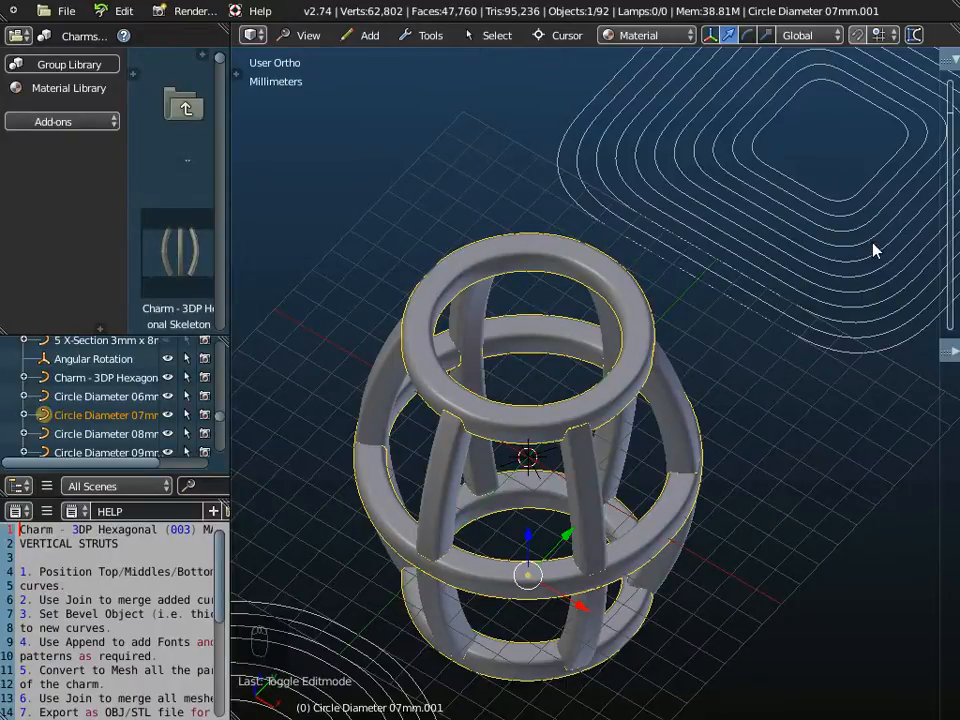
pyautogui.press('n')
pyautogui.press('n')
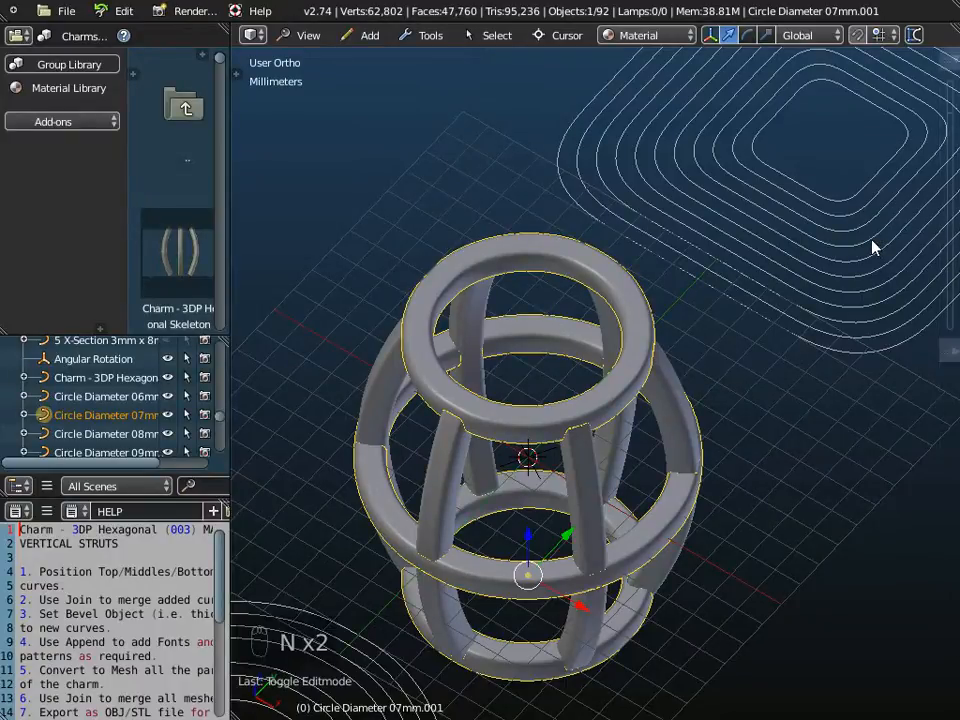
pyautogui.moveTo(939, 212); pyautogui.dragTo(686, 210)
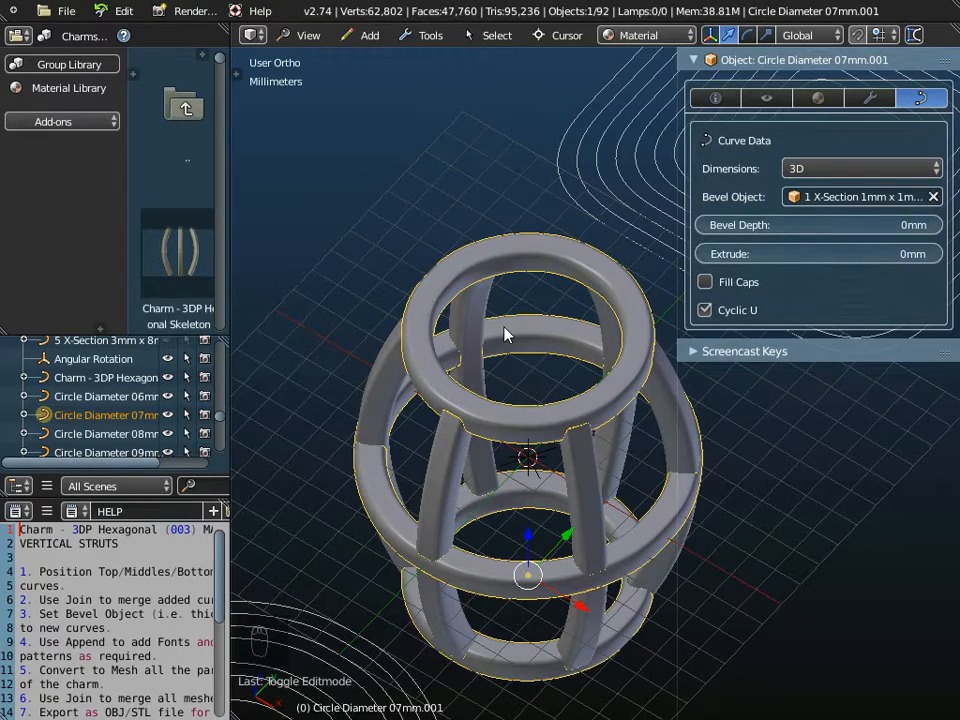
pyautogui.moveTo(521, 394); pyautogui.dragTo(492, 308, button='middle')
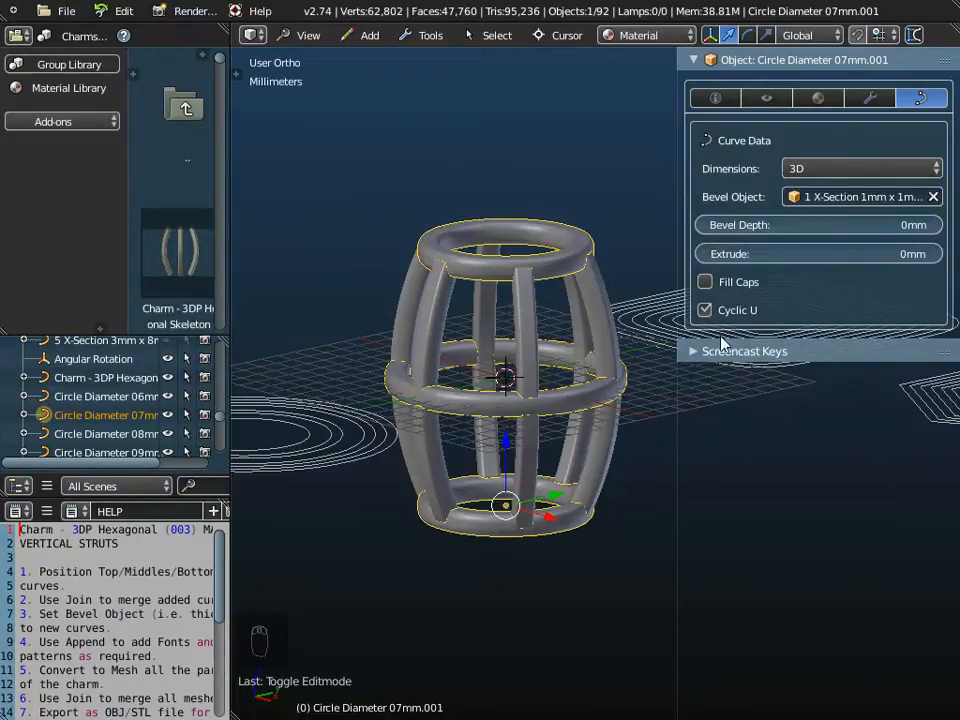
pyautogui.moveTo(676, 392); pyautogui.dragTo(808, 378)
pyautogui.moveTo(536, 450)
pyautogui.mouseDown(button='middle')
pyautogui.moveTo(531, 424)
pyautogui.moveTo(538, 474)
pyautogui.mouseUp(button='middle')
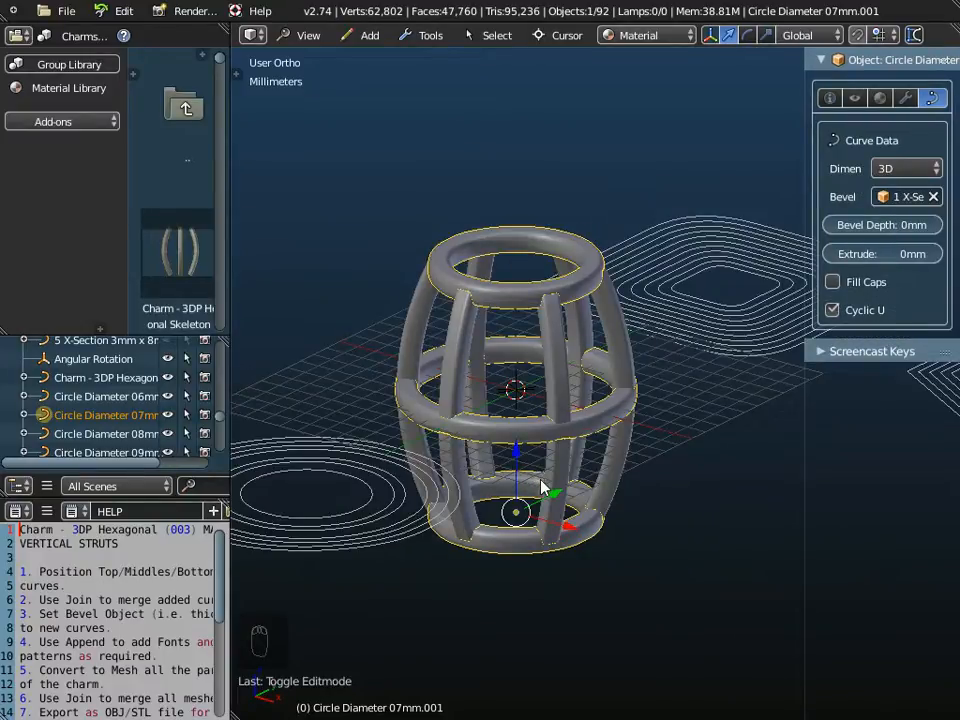
# Switch the group library to the Patterns - Alphabet Harrington Font category and widen the area showing its previews
pyautogui.click(67, 62)
pyautogui.click(86, 38)
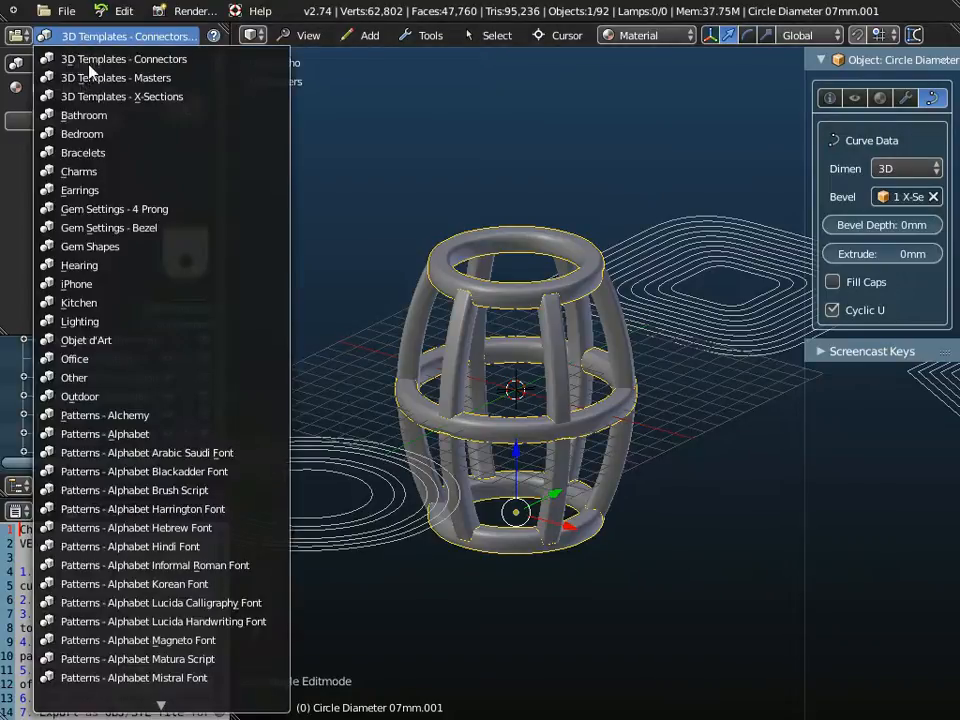
pyautogui.click(117, 509)
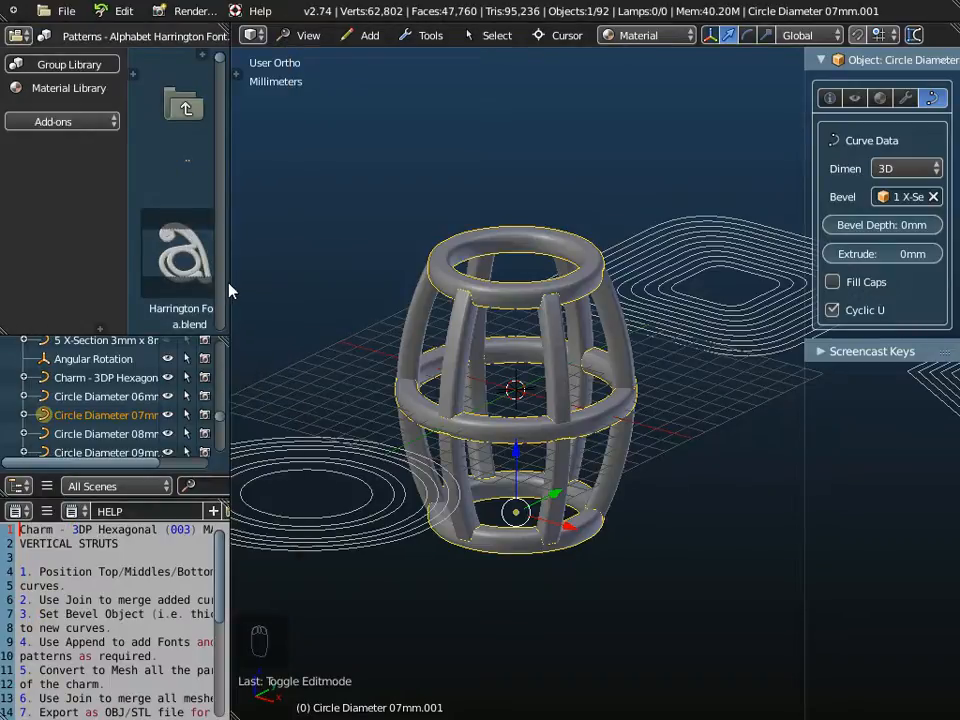
pyautogui.moveTo(228, 290); pyautogui.dragTo(285, 300)
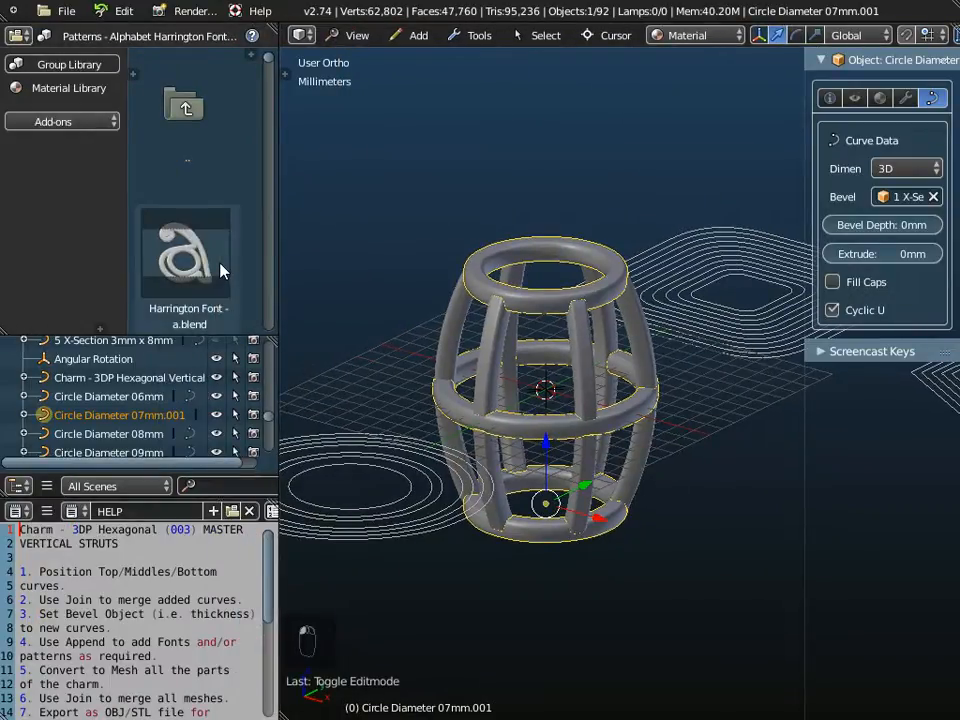
# Start an append from a library file and browse to the Patterns - Alphabet Harrington Font folder under Groups
pyautogui.click(74, 12)
pyautogui.click(80, 228)
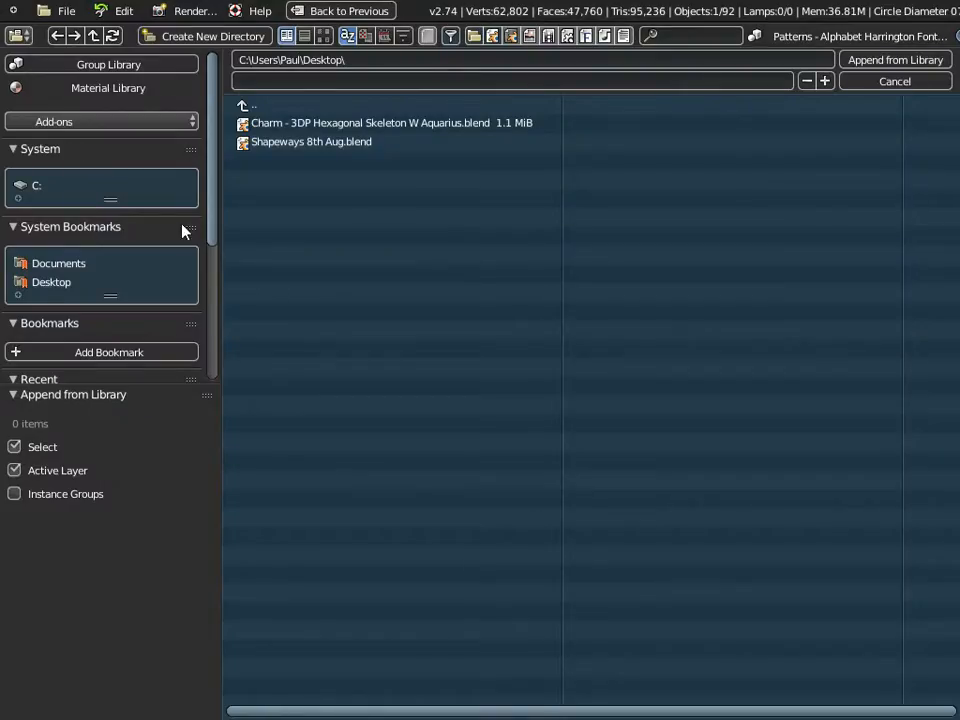
pyautogui.scroll(-5, 80, 280)
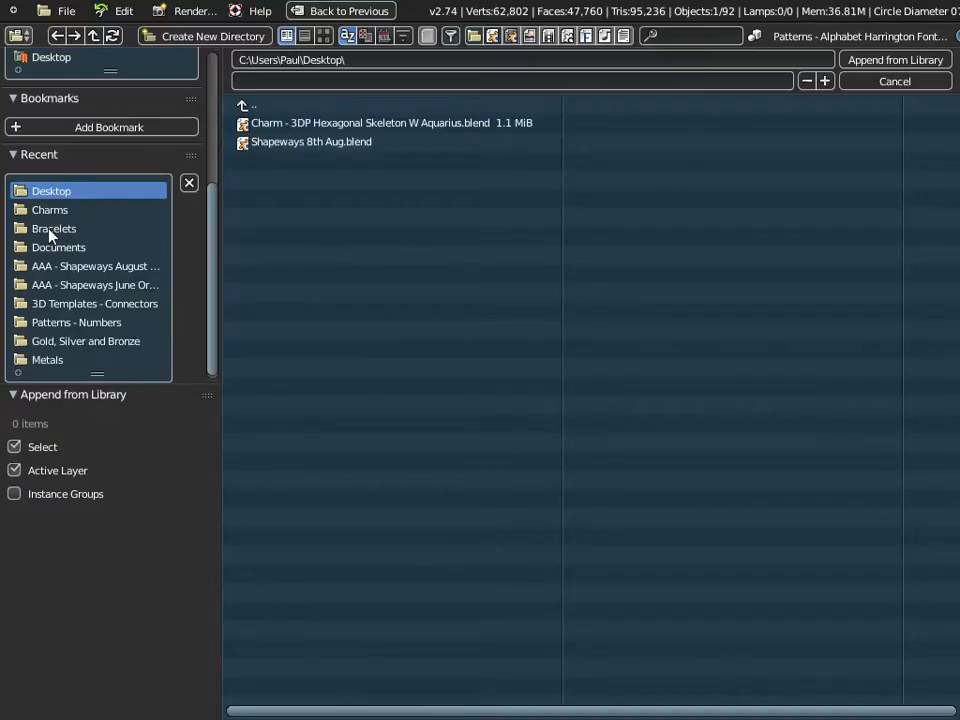
pyautogui.click(50, 230)
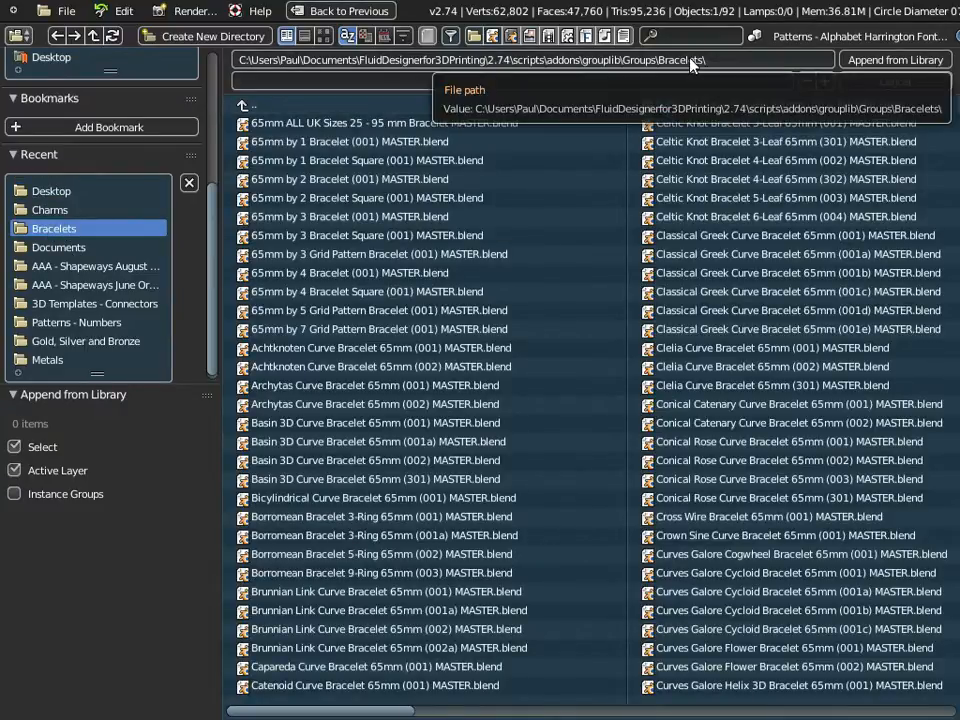
pyautogui.click(244, 107)
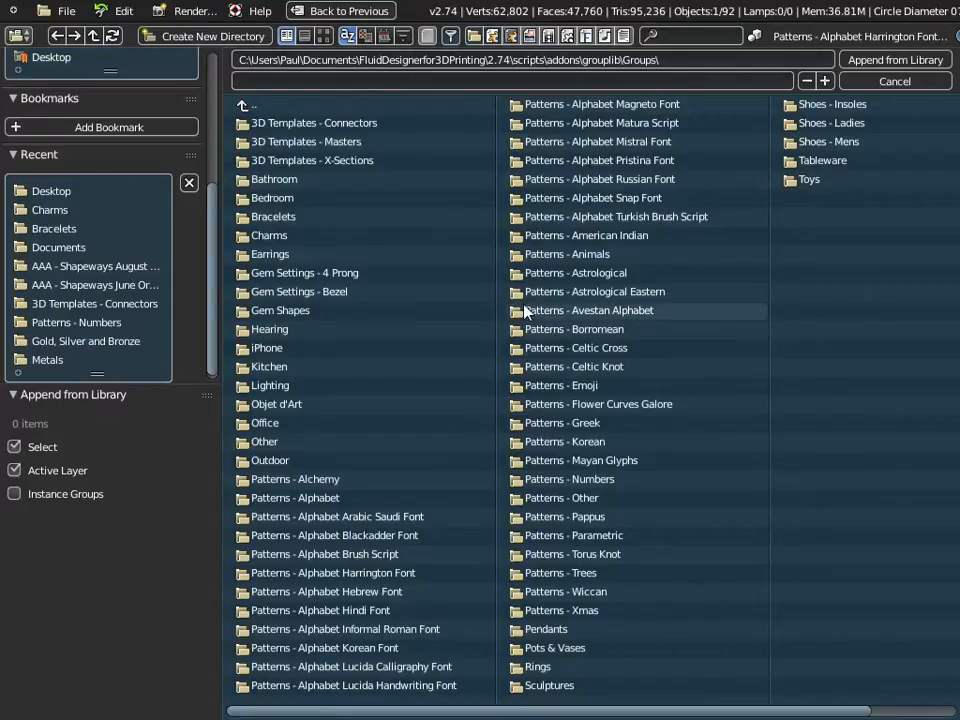
pyautogui.doubleClick(395, 576)
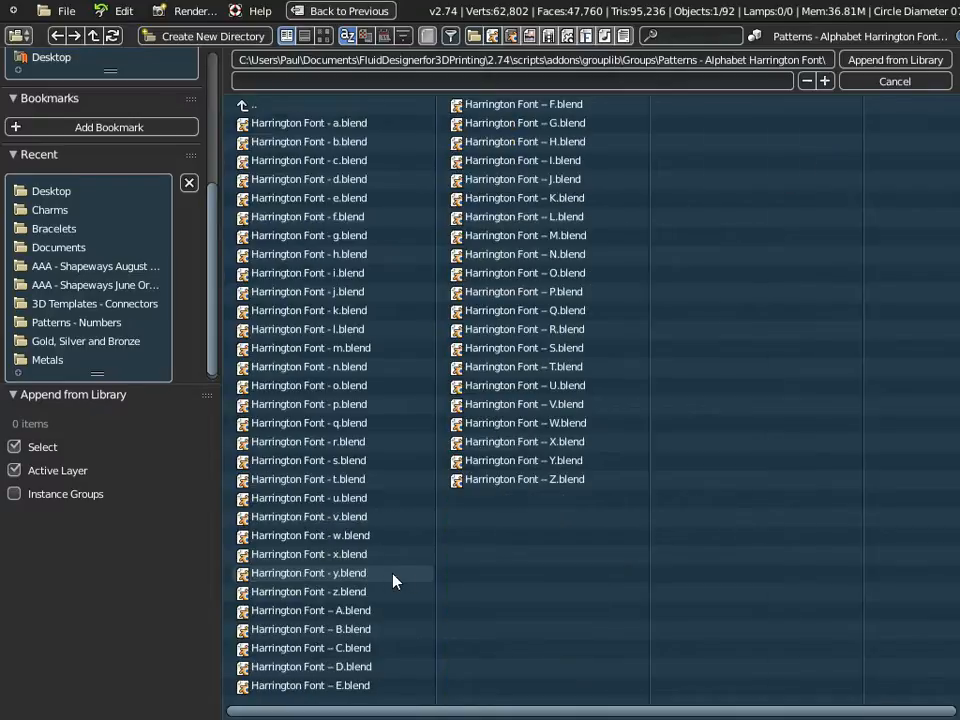
# Append the Harrington Font - W object from the capital W blend file
pyautogui.doubleClick(506, 424)
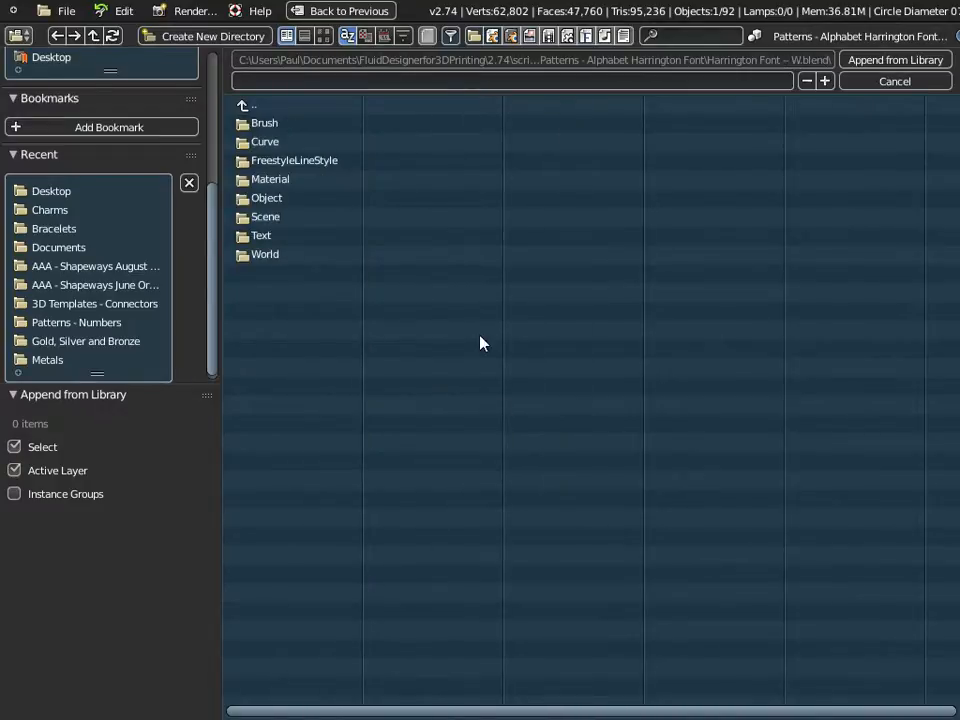
pyautogui.click(266, 199)
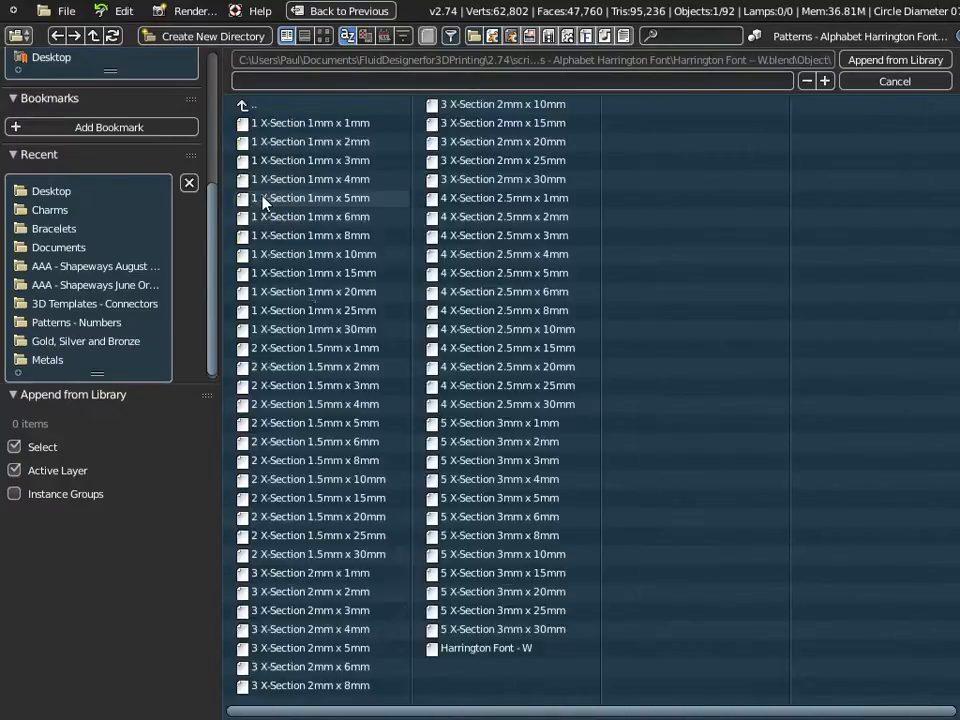
pyautogui.click(475, 650)
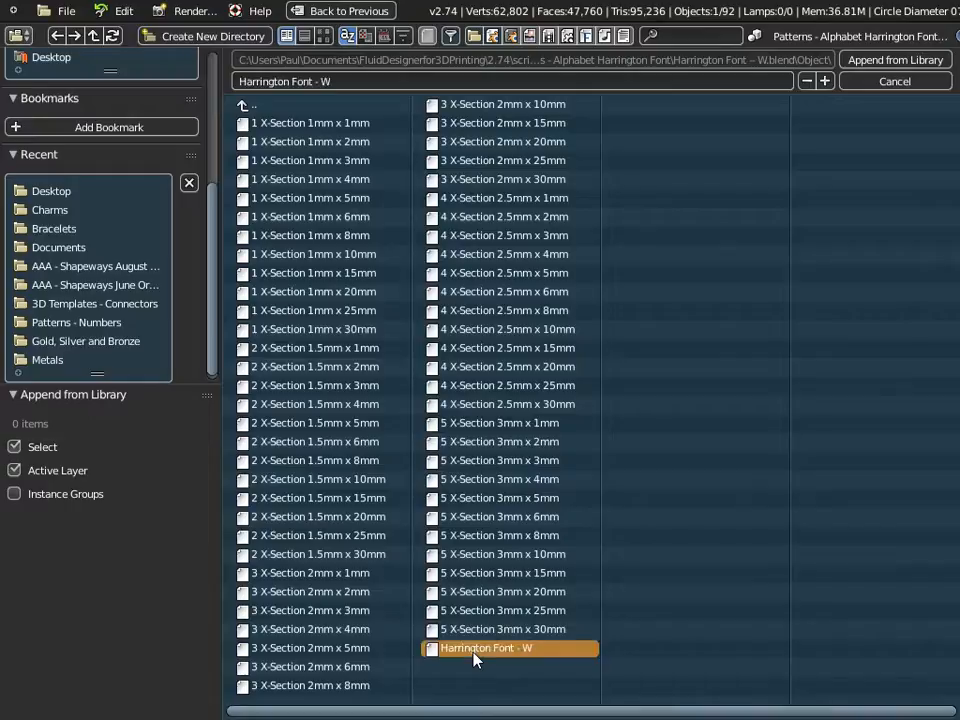
pyautogui.click(863, 60)
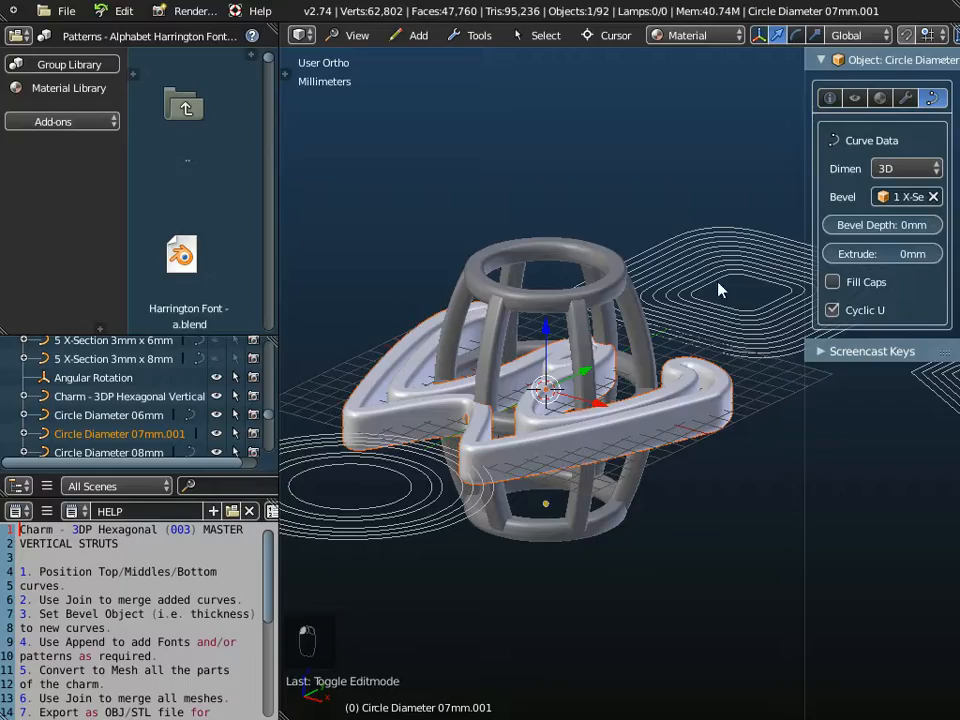
# Select the appended W and rotate it 90° about the X axis so it stands upright
pyautogui.moveTo(579, 446); pyautogui.dragTo(658, 600, button='middle')
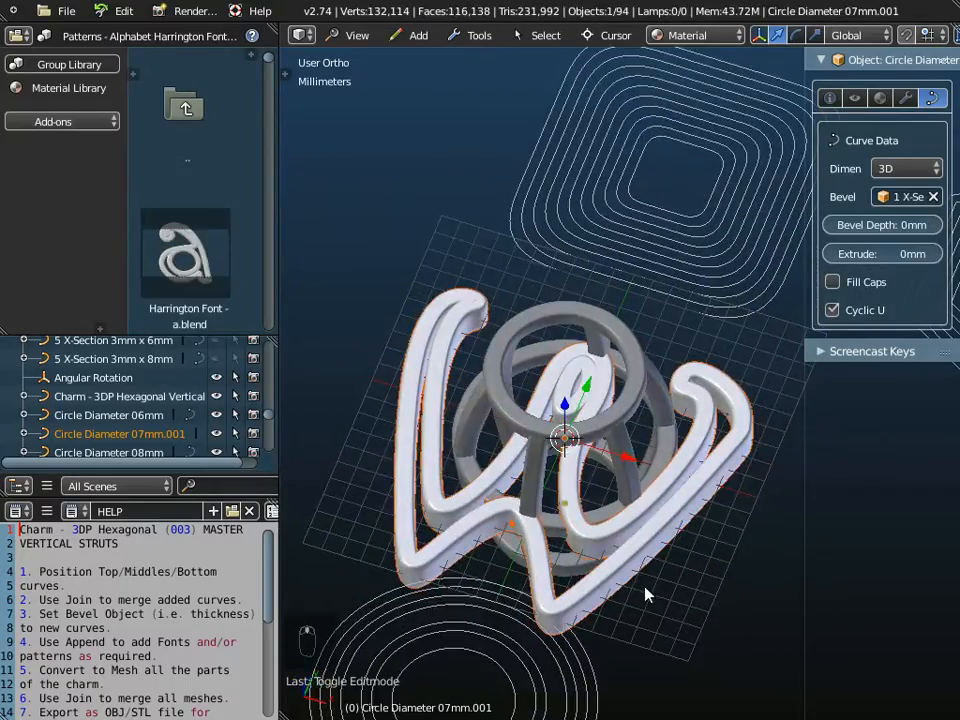
pyautogui.scroll(3, 720, 478)
pyautogui.rightClick(729, 452)
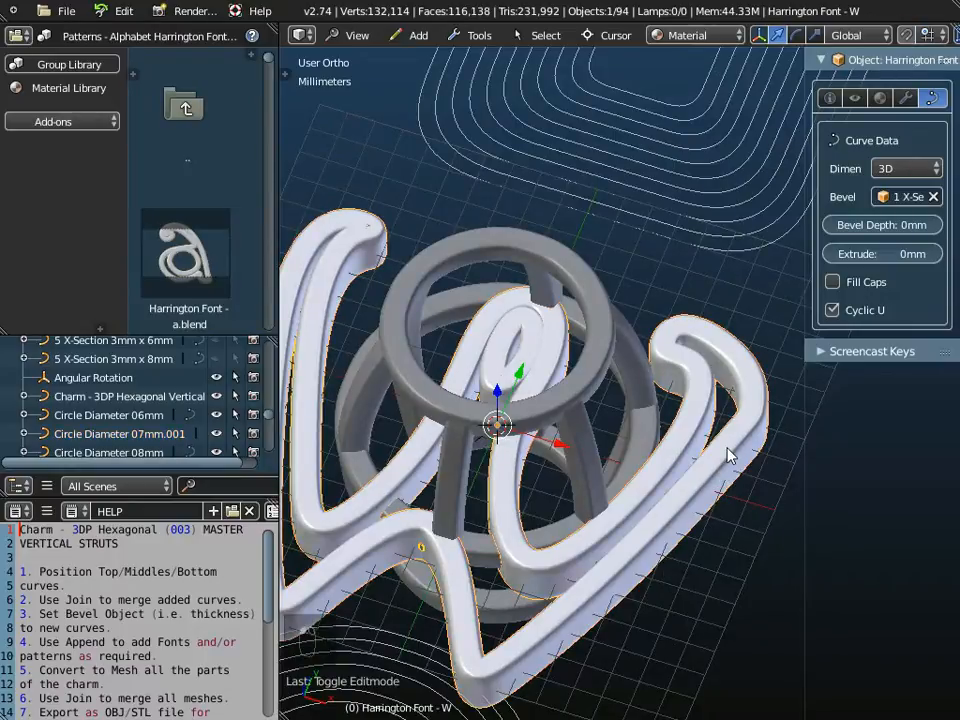
pyautogui.scroll(-4, 690, 587)
pyautogui.moveTo(720, 585); pyautogui.dragTo(694, 420, button='middle')
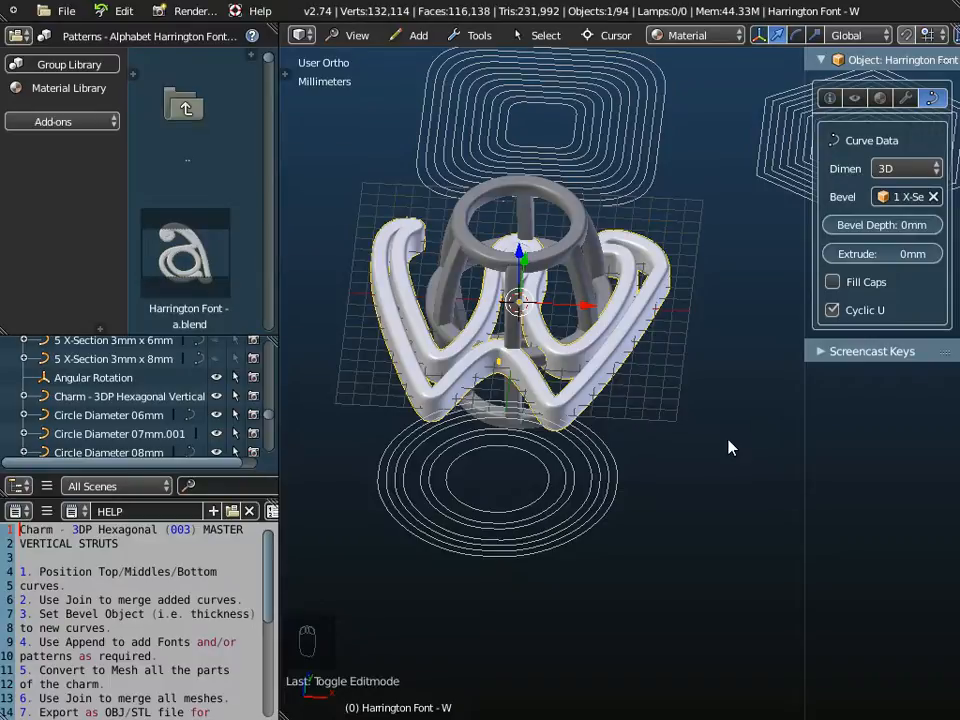
pyautogui.write('rx90')
pyautogui.press('Return')
# Move the W about 5.16 mm in the negative Y direction to the front of the charm frame
pyautogui.moveTo(639, 482); pyautogui.dragTo(580, 263, button='middle')
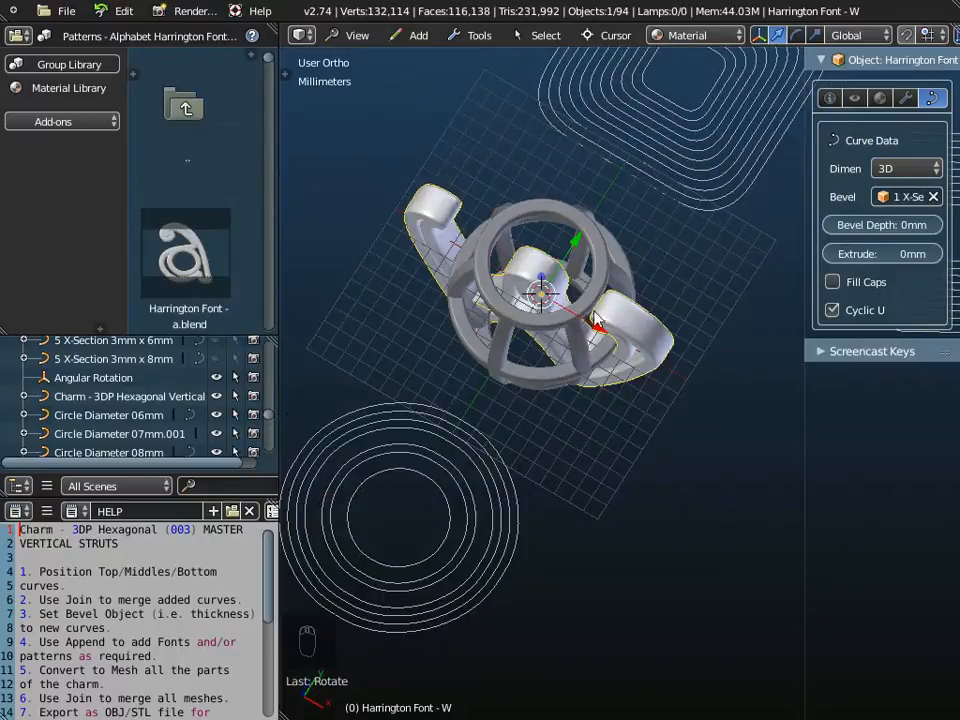
pyautogui.press('g')
pyautogui.press('y')
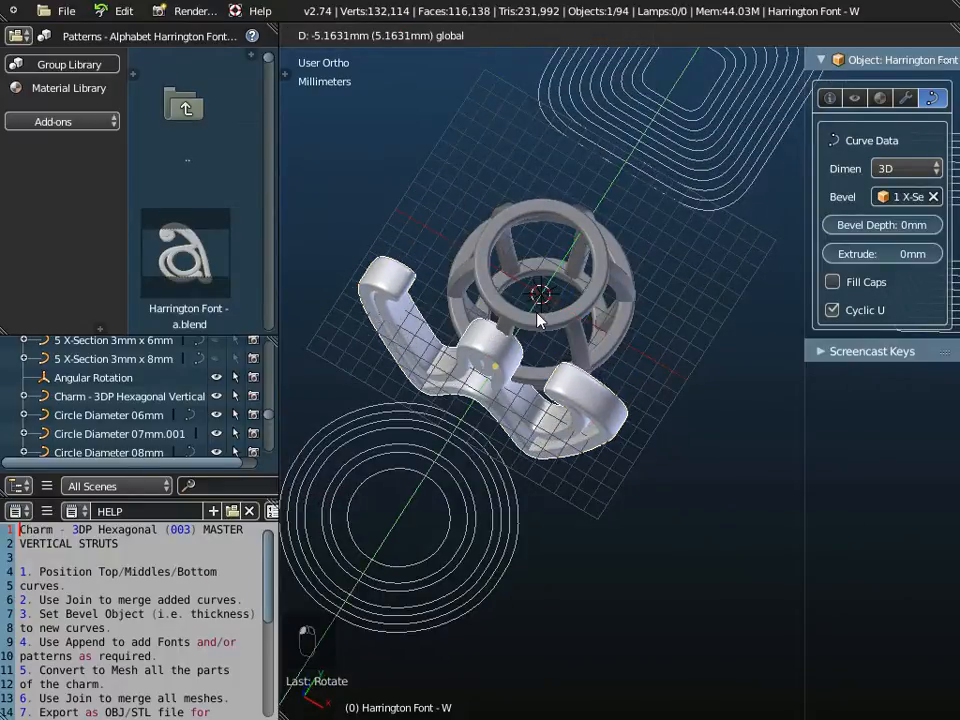
pyautogui.click(541, 320)
# Scale the W down in front view until it fits within the charm frame's width, and apply its scale
pyautogui.moveTo(579, 572); pyautogui.dragTo(379, 132, button='middle')
pyautogui.click(360, 36)
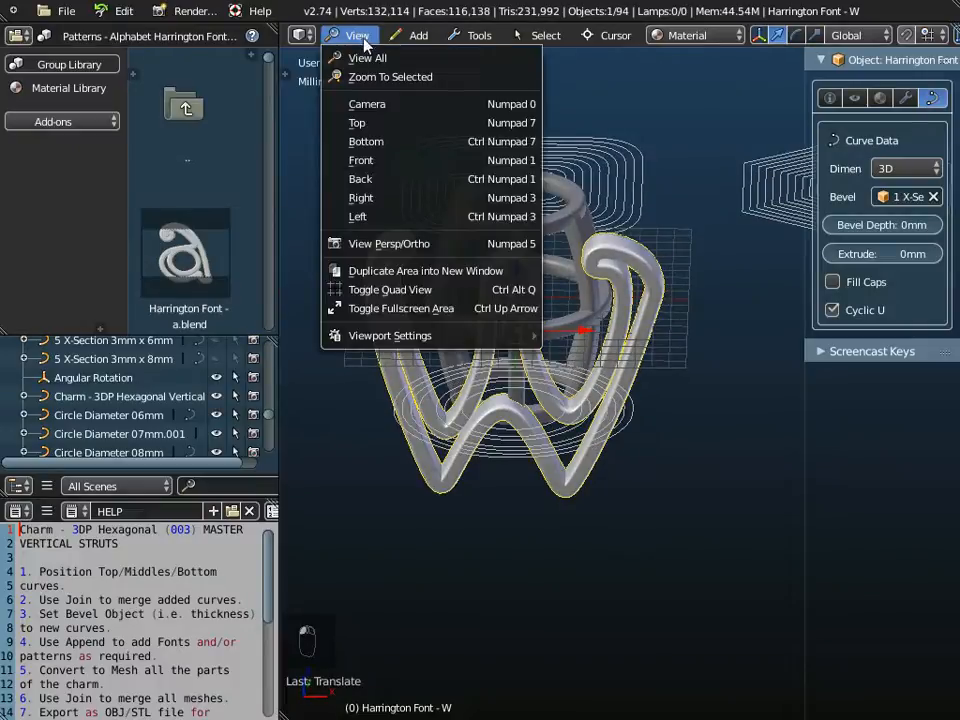
pyautogui.click(365, 159)
pyautogui.scroll(3, 561, 401)
pyautogui.scroll(-3, 561, 401)
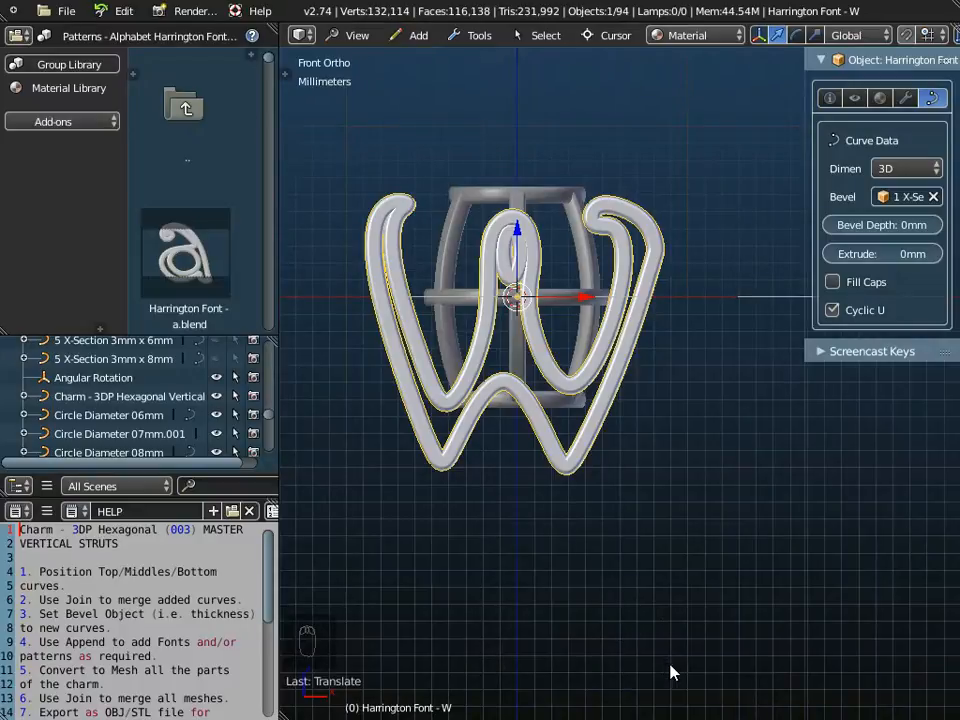
pyautogui.press('s')
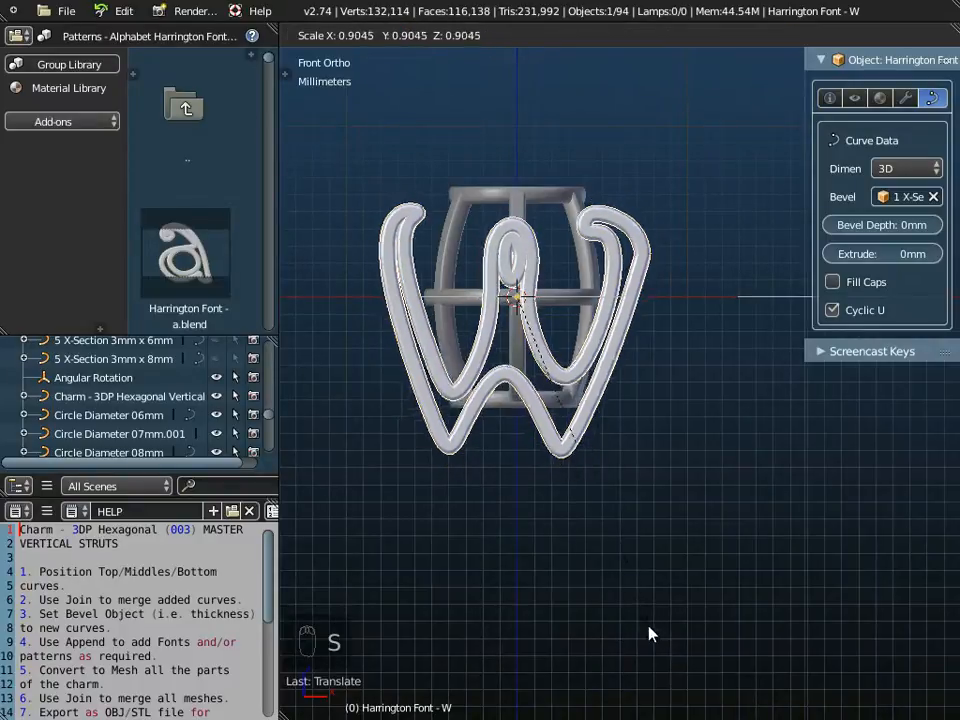
pyautogui.click(564, 489)
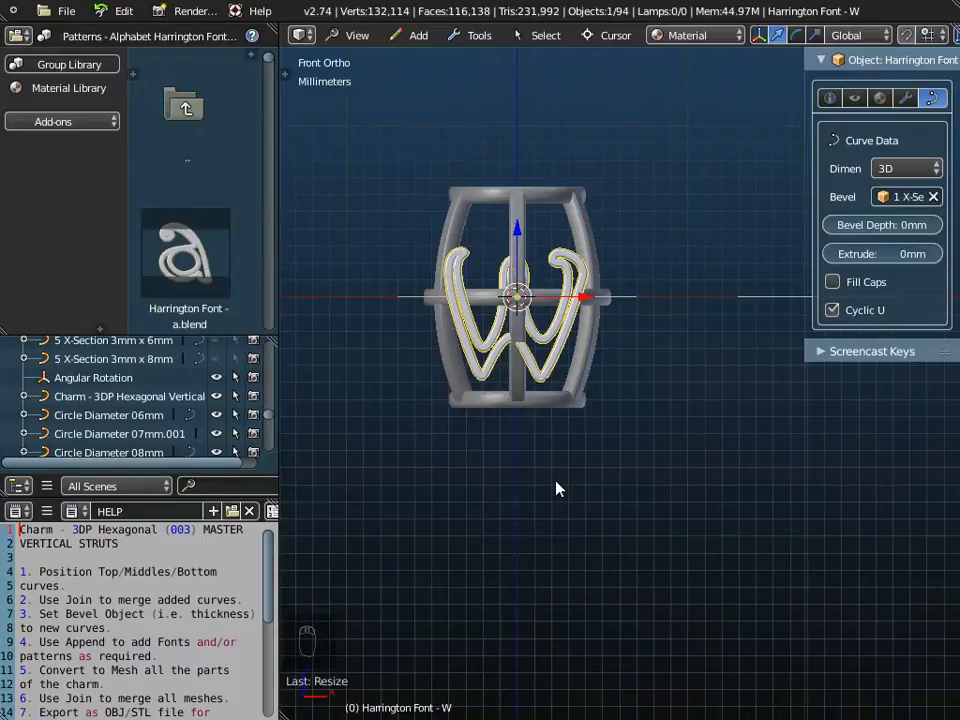
pyautogui.hotkey('ctrl', 'a')
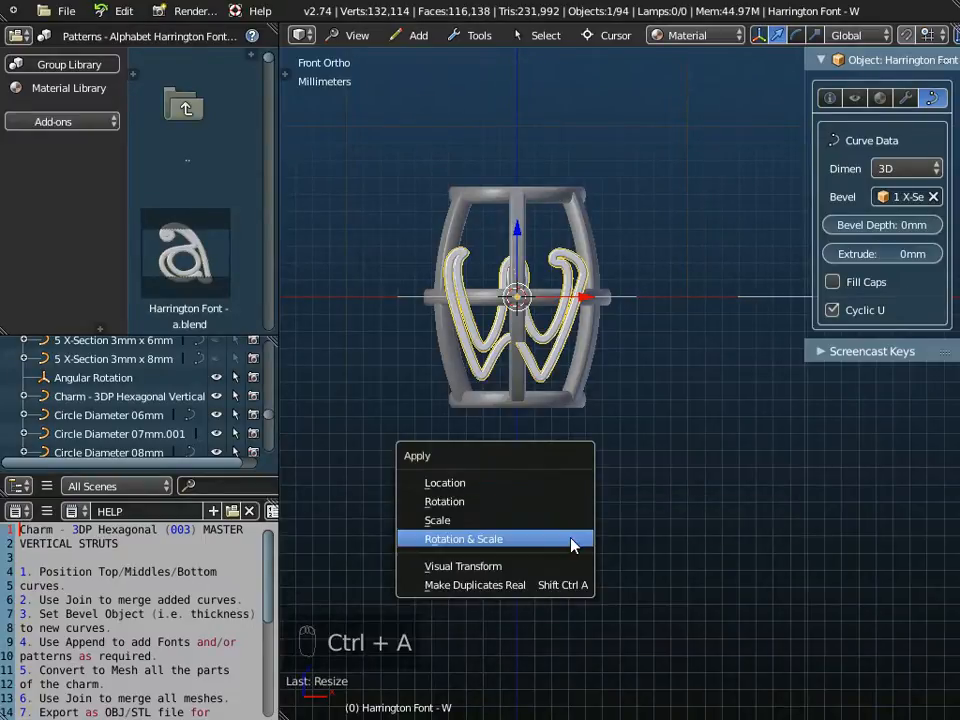
pyautogui.click(561, 520)
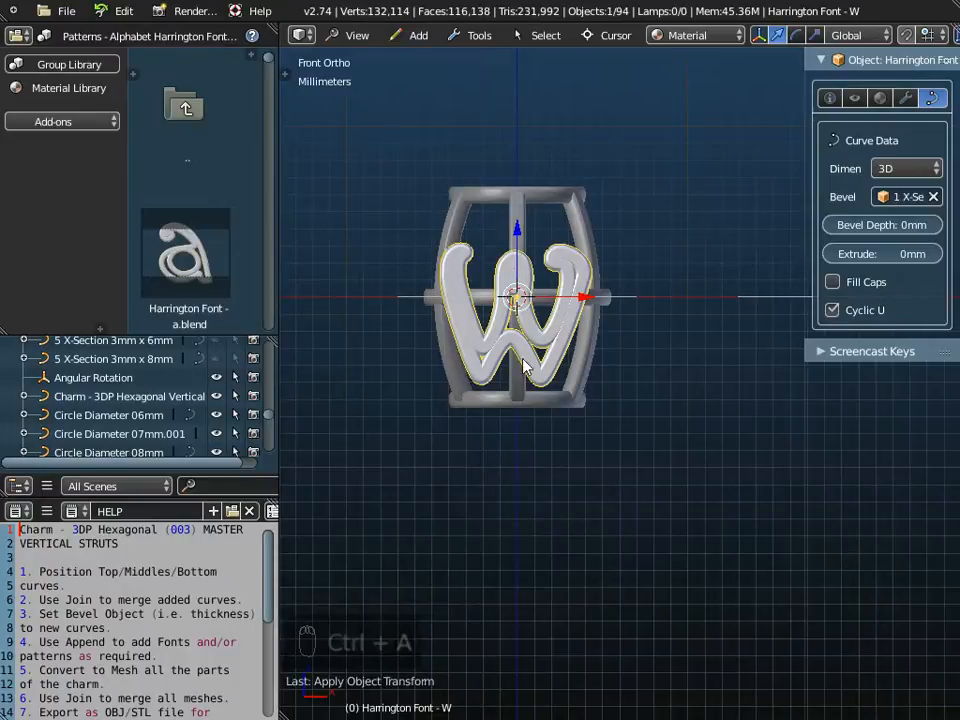
# Nudge the W slightly further outward along Y, and raise and shift it sideways to position it over the frame's front
pyautogui.scroll(4, 530, 368)
pyautogui.moveTo(536, 360); pyautogui.dragTo(518, 527, button='middle')
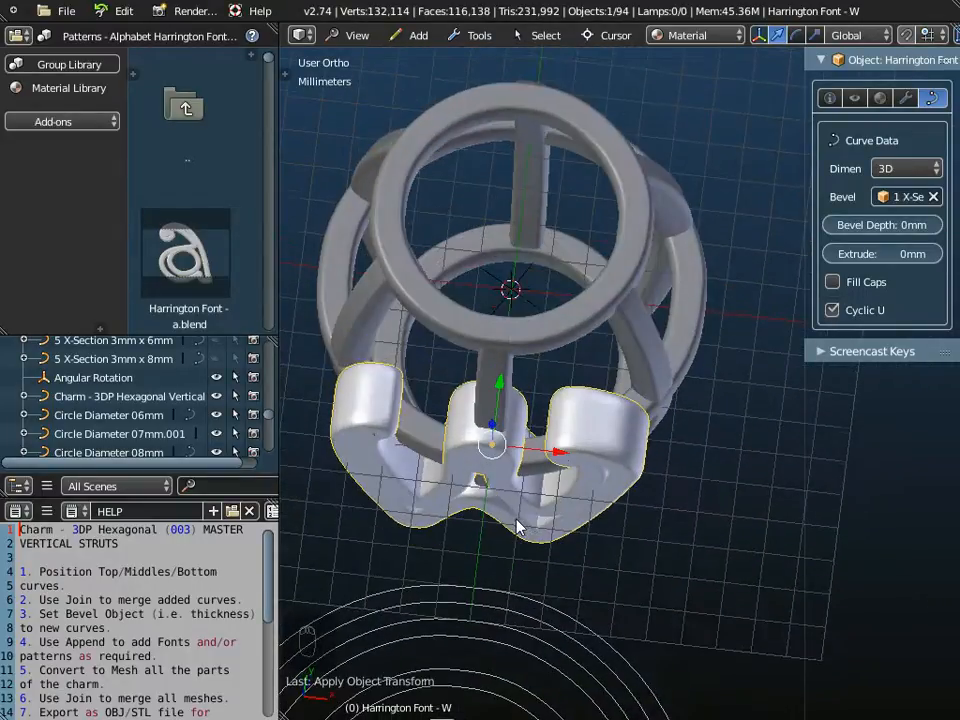
pyautogui.moveTo(503, 388)
pyautogui.mouseDown()
pyautogui.moveTo(505, 412)
pyautogui.moveTo(505, 402)
pyautogui.mouseUp()
pyautogui.click(352, 35)
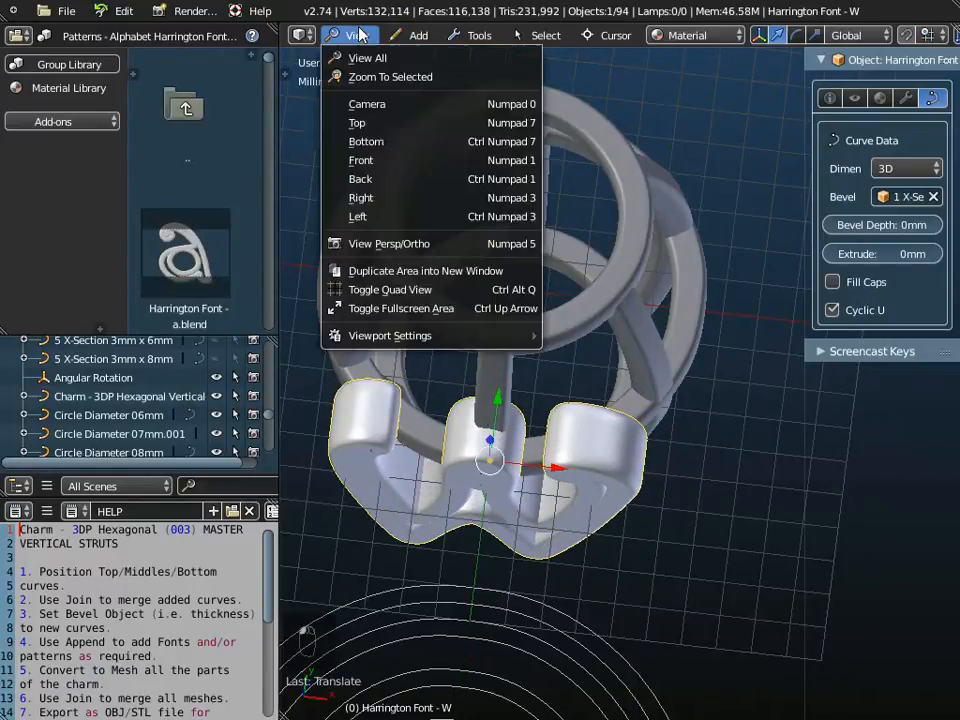
pyautogui.click(388, 160)
pyautogui.keyDown('shift'); pyautogui.moveTo(557, 268); pyautogui.dragTo(560, 400, button='middle'); pyautogui.keyUp('shift')
pyautogui.moveTo(509, 277); pyautogui.dragTo(518, 236)
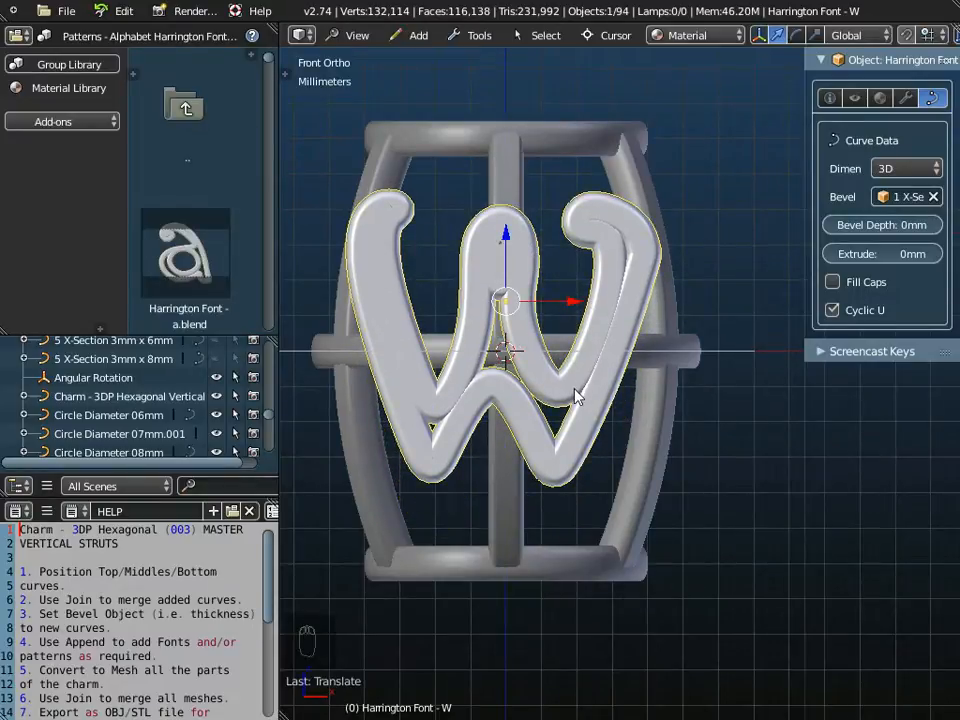
pyautogui.keyDown('shift'); pyautogui.moveTo(578, 393); pyautogui.dragTo(610, 397, button='middle'); pyautogui.keyUp('shift')
pyautogui.moveTo(609, 300); pyautogui.dragTo(620, 303)
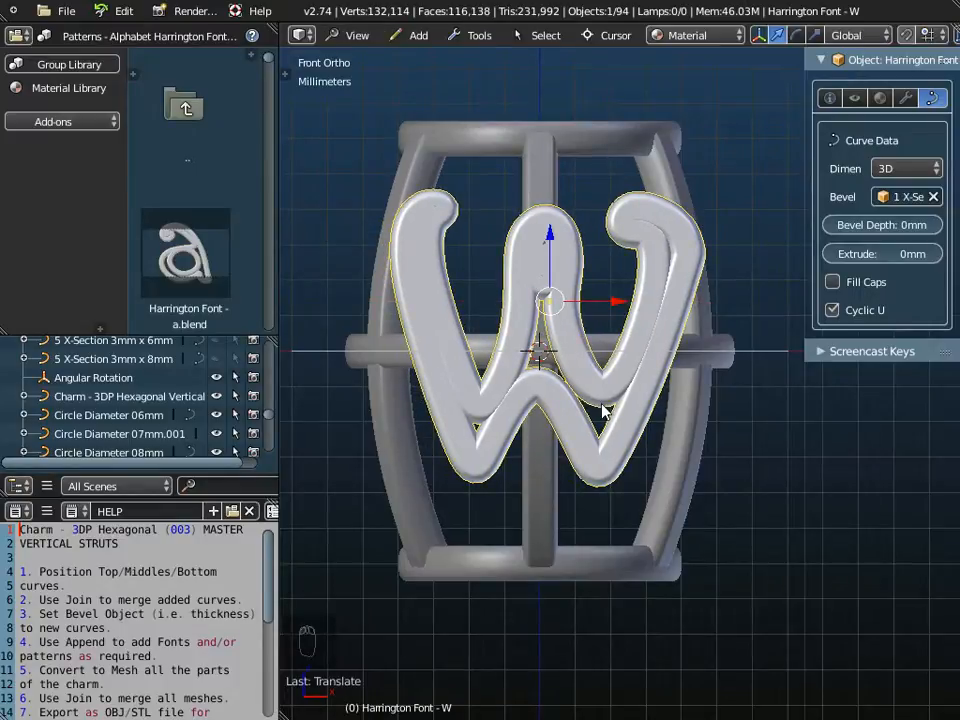
# In Edit Mode, move three points of the W's right outer stroke outward along X
pyautogui.press('Tab')
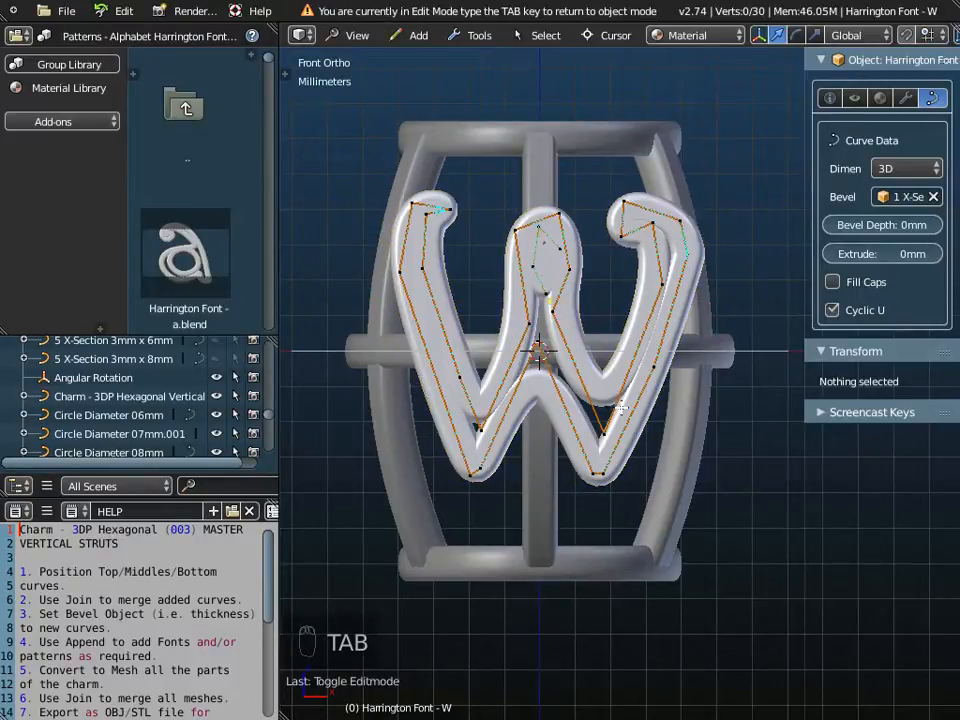
pyautogui.rightClick(683, 216)
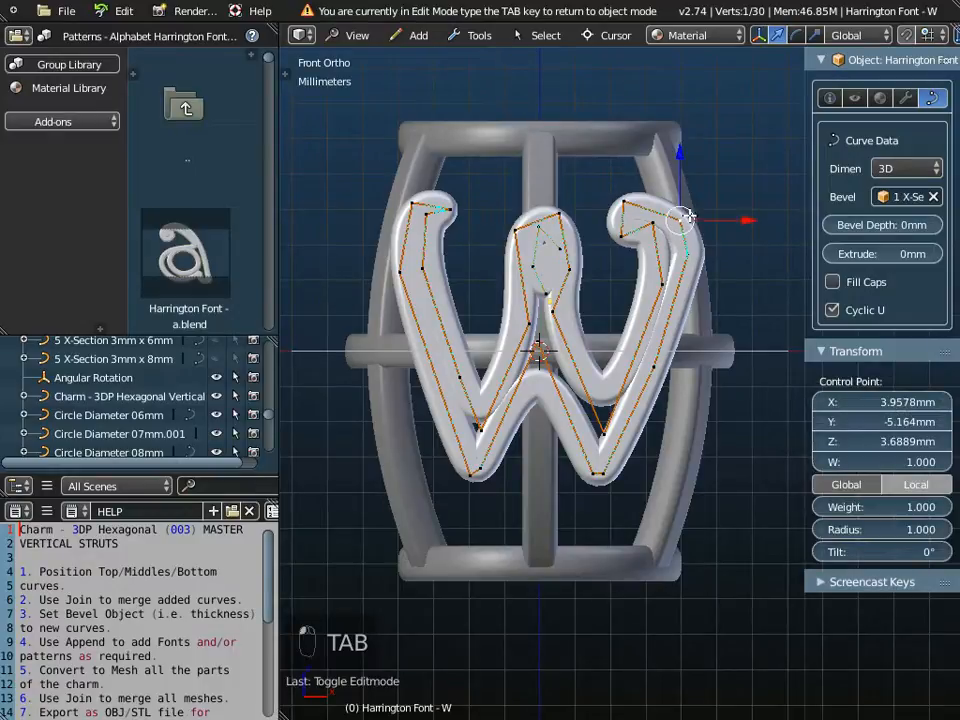
pyautogui.keyDown('shift'); pyautogui.rightClick(653, 368); pyautogui.keyUp('shift')
pyautogui.keyDown('shift'); pyautogui.rightClick(608, 472); pyautogui.keyUp('shift')
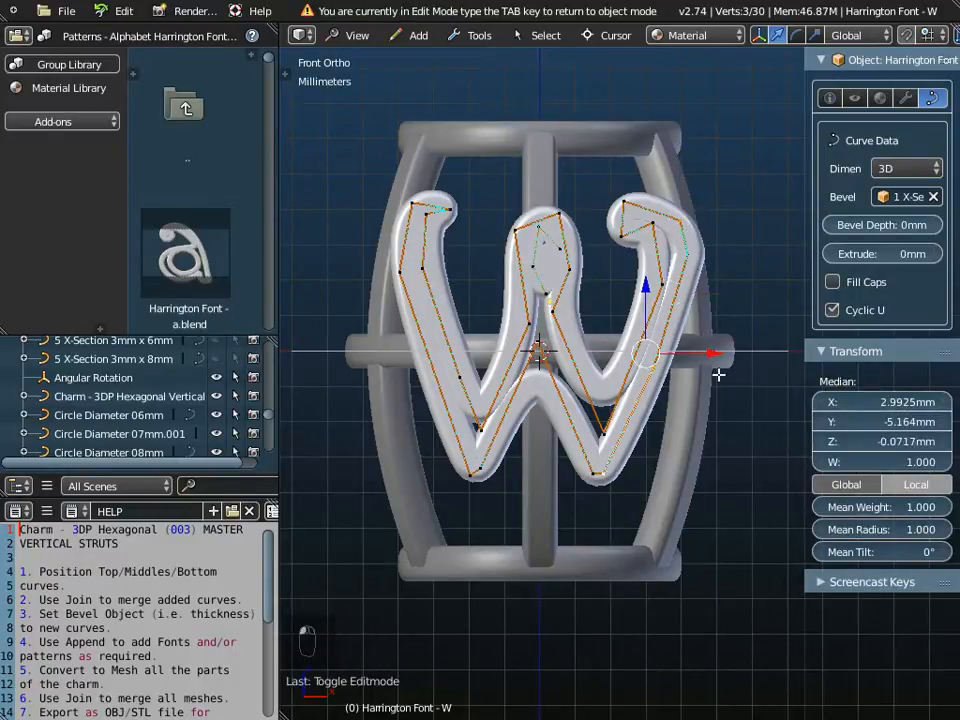
pyautogui.moveTo(713, 353)
pyautogui.mouseDown()
pyautogui.moveTo(755, 353)
pyautogui.moveTo(731, 353)
pyautogui.mouseUp()
# Shift the right outer stroke's points about 0.53 mm further along X, and bring its remaining upper point into line
pyautogui.rightClick(690, 245)
pyautogui.rightClick(690, 218)
pyautogui.keyDown('shift'); pyautogui.rightClick(690, 245); pyautogui.keyUp('shift')
pyautogui.keyDown('shift'); pyautogui.rightClick(633, 444); pyautogui.keyUp('shift')
pyautogui.keyDown('shift'); pyautogui.rightClick(614, 471); pyautogui.keyUp('shift')
pyautogui.moveTo(733, 330); pyautogui.dragTo(751, 331)
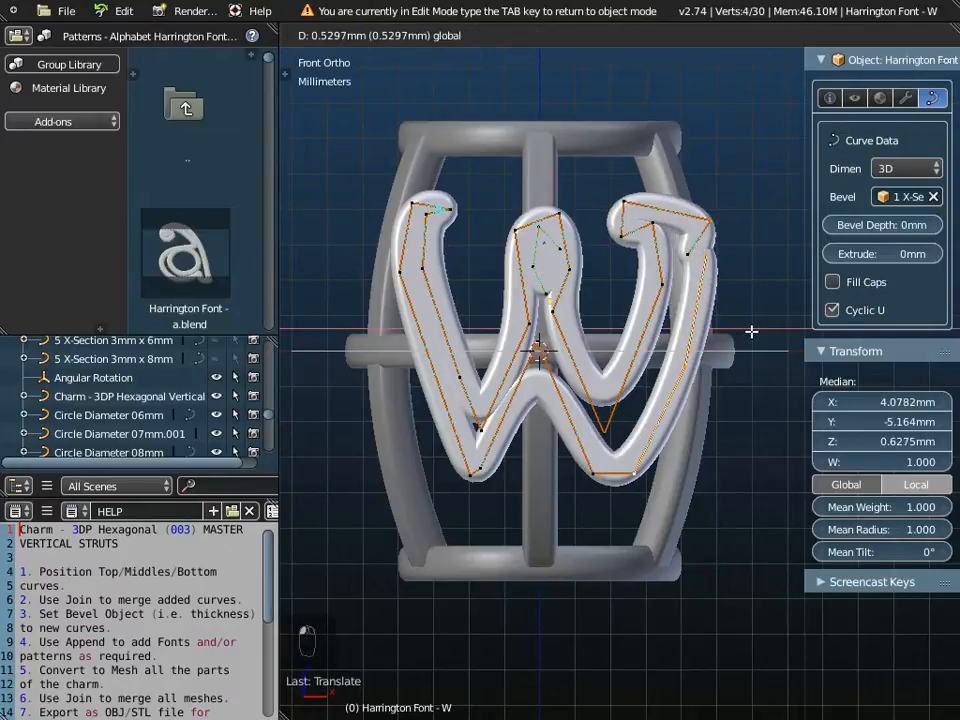
pyautogui.rightClick(687, 252)
pyautogui.moveTo(750, 253); pyautogui.dragTo(775, 253)
# Move the four points of the W's left outer stroke about 0.53 mm outward along negative X
pyautogui.rightClick(480, 467)
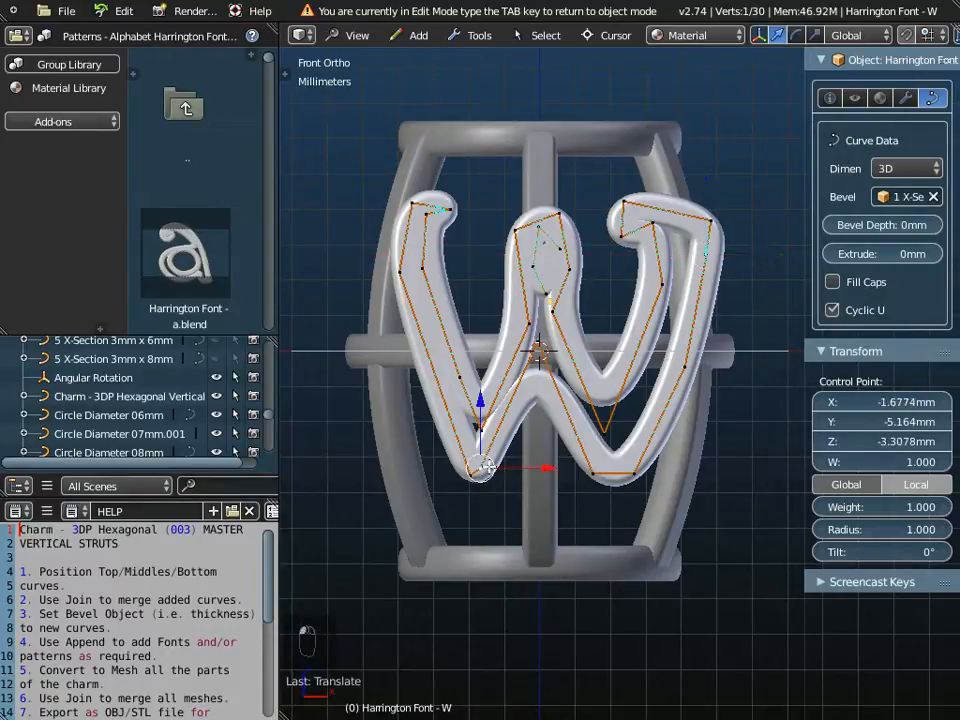
pyautogui.keyDown('shift'); pyautogui.rightClick(412, 203); pyautogui.keyUp('shift')
pyautogui.keyDown('shift'); pyautogui.rightClick(399, 271); pyautogui.keyUp('shift')
pyautogui.keyDown('shift'); pyautogui.rightClick(467, 464); pyautogui.keyUp('shift')
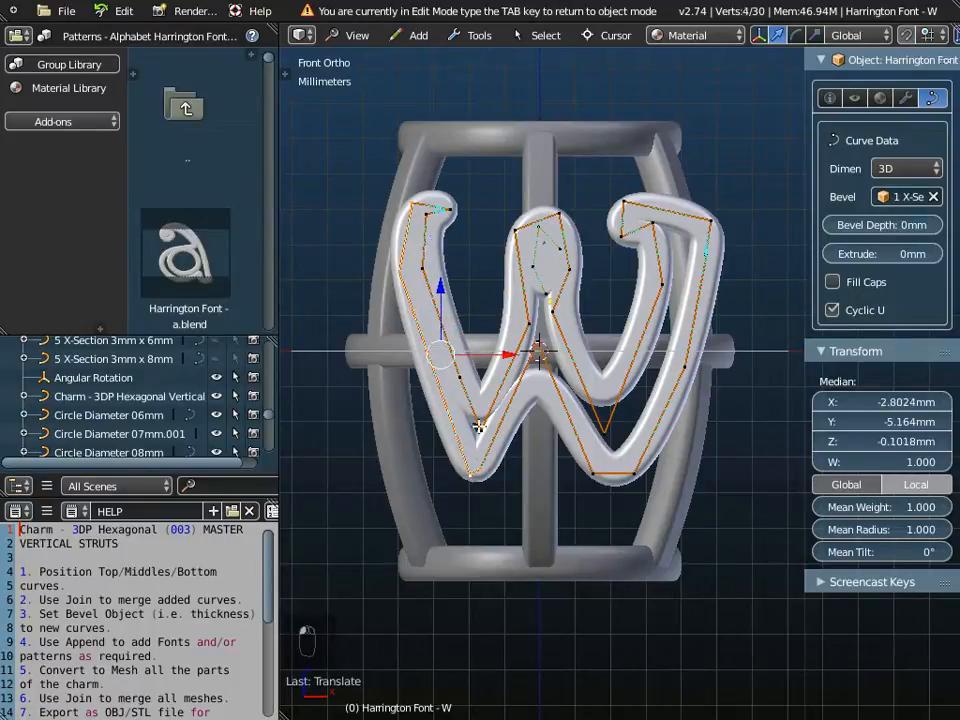
pyautogui.press('g')
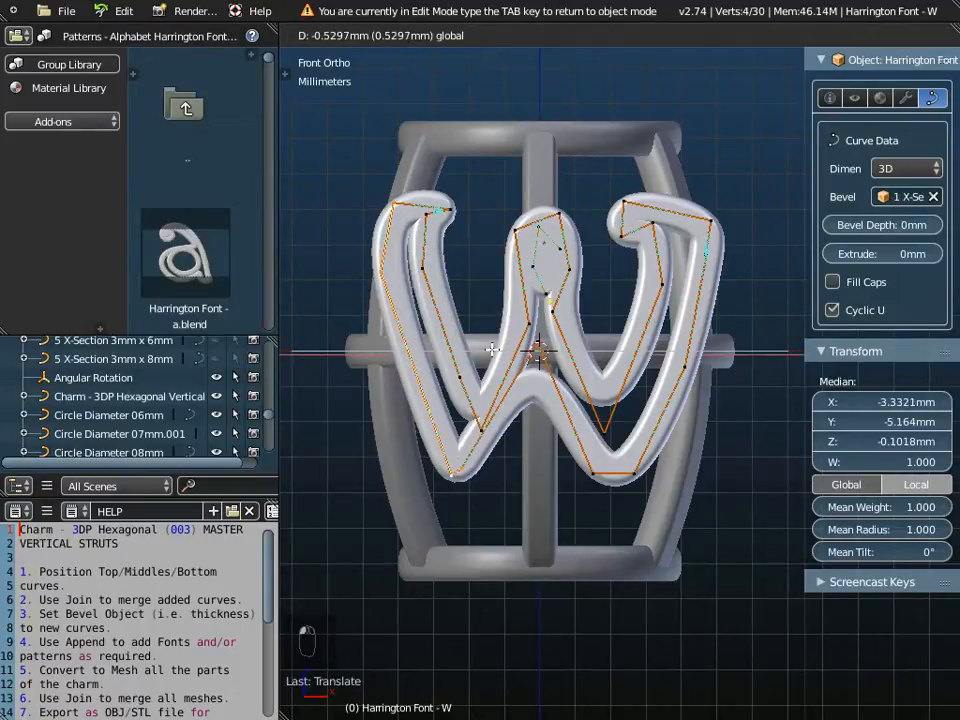
pyautogui.click(492, 248)
# Raise the tip point of the W's left arm along Z, and the right arm's upper tip point by about 0.53 mm
pyautogui.rightClick(450, 197)
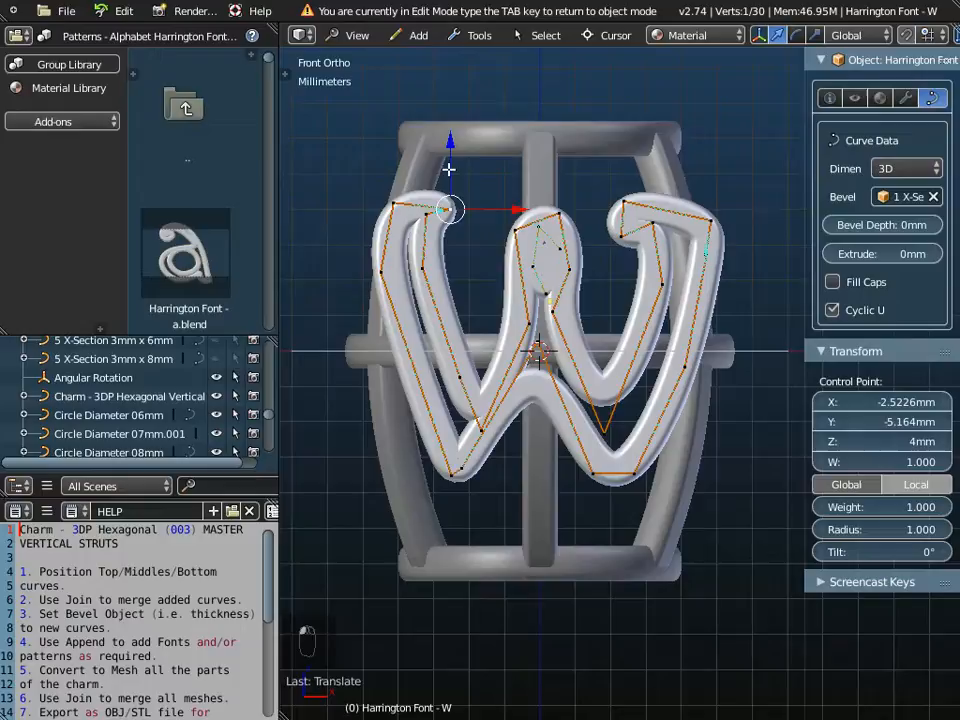
pyautogui.press('g')
pyautogui.press('z')
pyautogui.click(443, 118)
pyautogui.rightClick(622, 200)
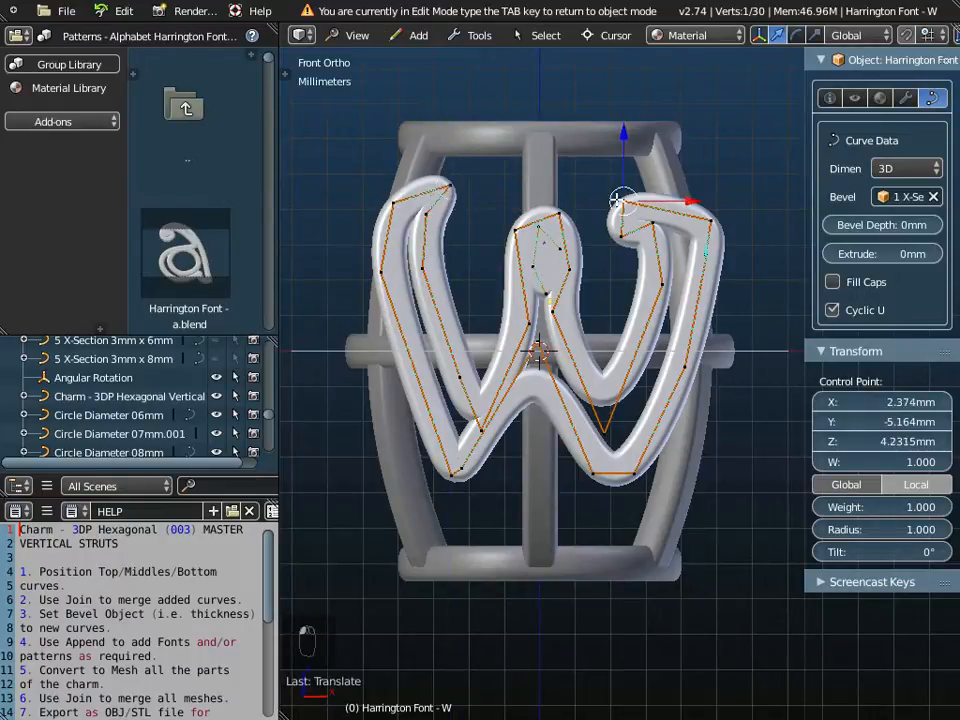
pyautogui.press('g')
pyautogui.press('z')
pyautogui.click(625, 113)
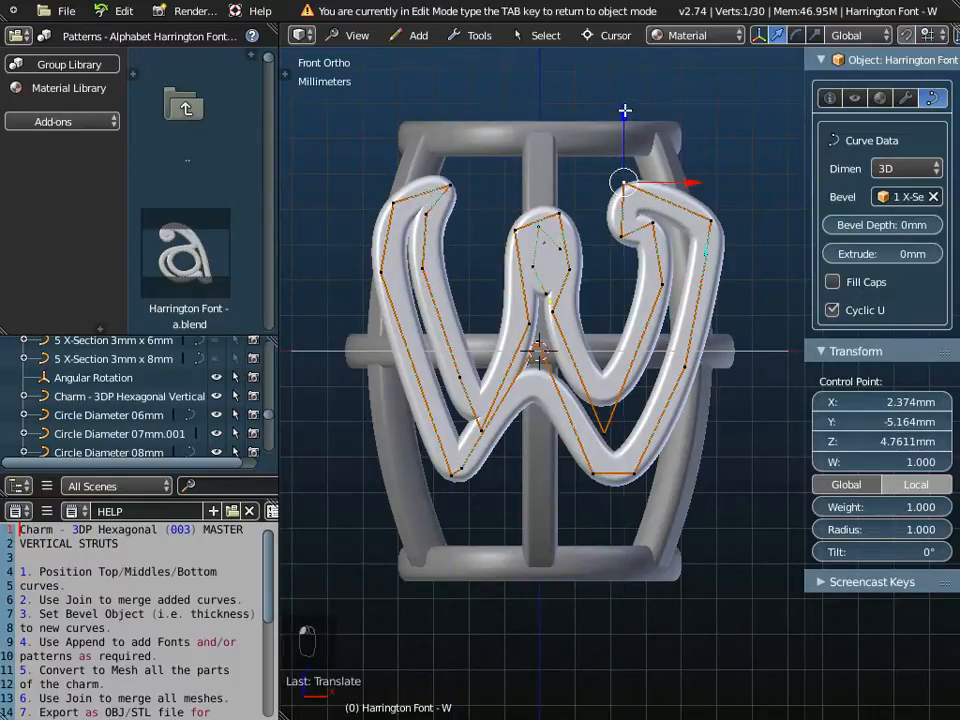
# Delete the four control points of the small inner stroke inside the W's central peak
pyautogui.scroll(3, 551, 246)
pyautogui.rightClick(529, 203)
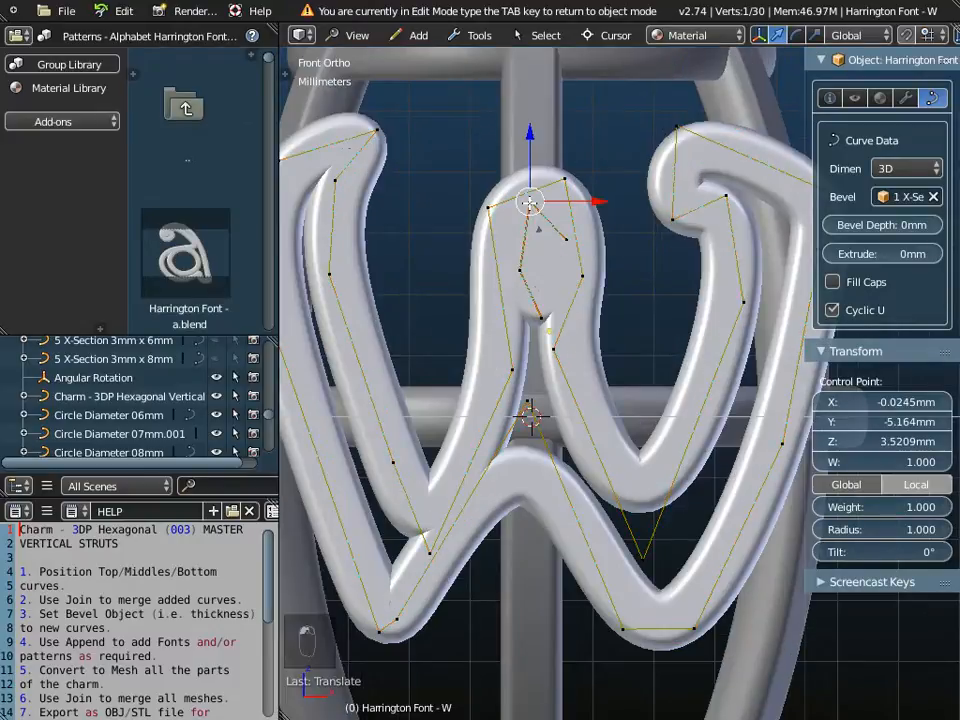
pyautogui.click(566, 240)
pyautogui.rightClick(541, 315)
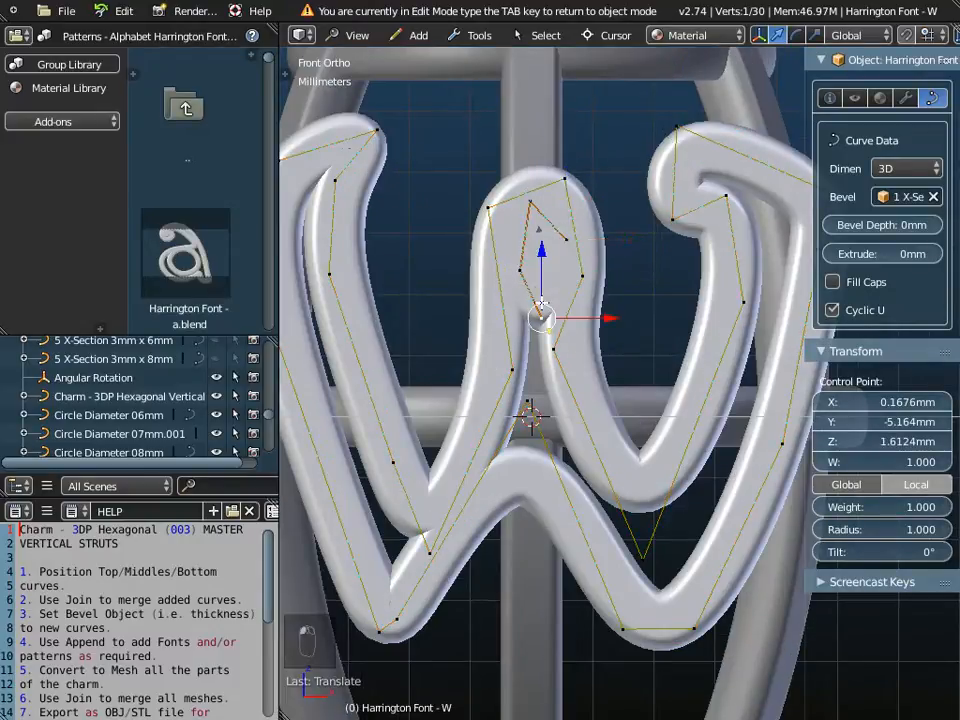
pyautogui.keyDown('shift'); pyautogui.rightClick(512, 268); pyautogui.keyUp('shift')
pyautogui.keyDown('shift'); pyautogui.rightClick(548, 212); pyautogui.keyUp('shift')
pyautogui.keyDown('shift'); pyautogui.rightClick(562, 240); pyautogui.keyUp('shift')
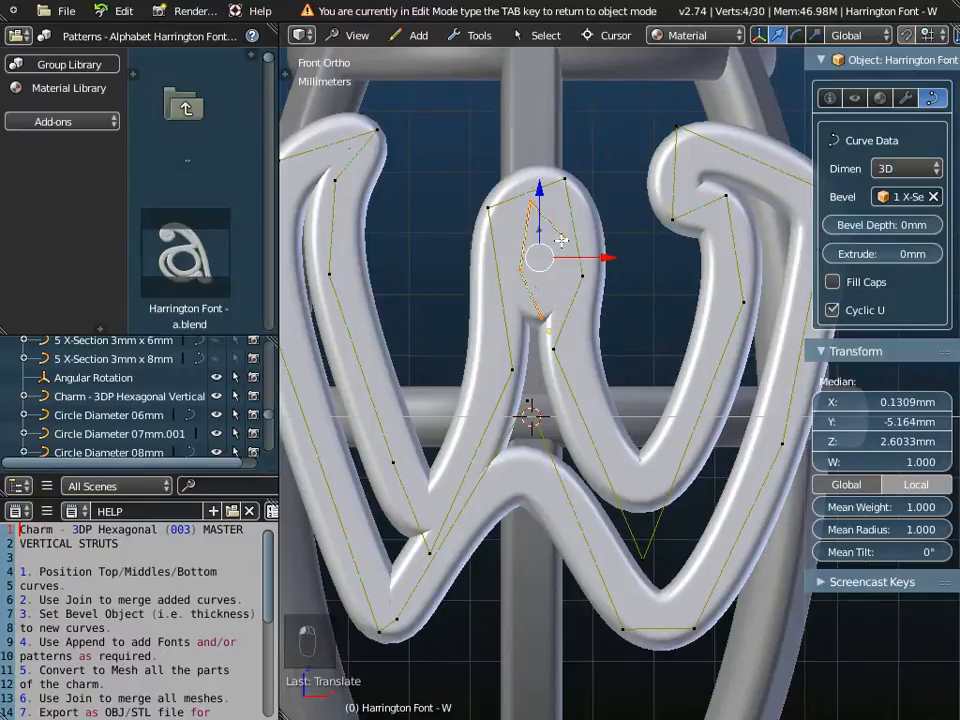
pyautogui.press('x')
pyautogui.click(538, 242)
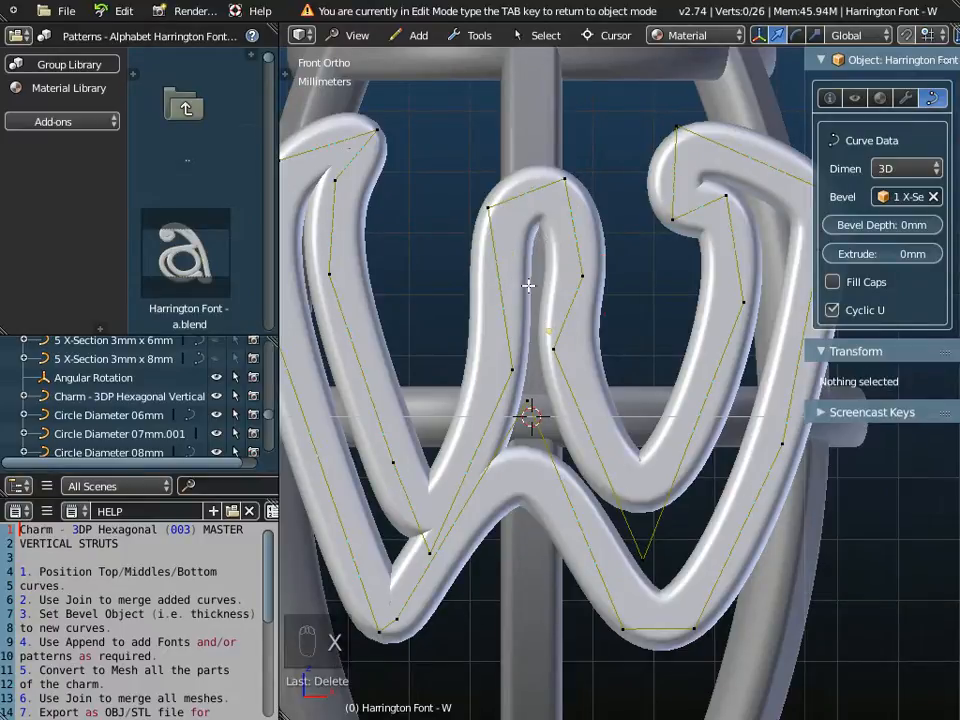
# Raise the three points of the W's left inner V about 1.1 mm along Z and return to Object Mode
pyautogui.scroll(-2, 528, 280)
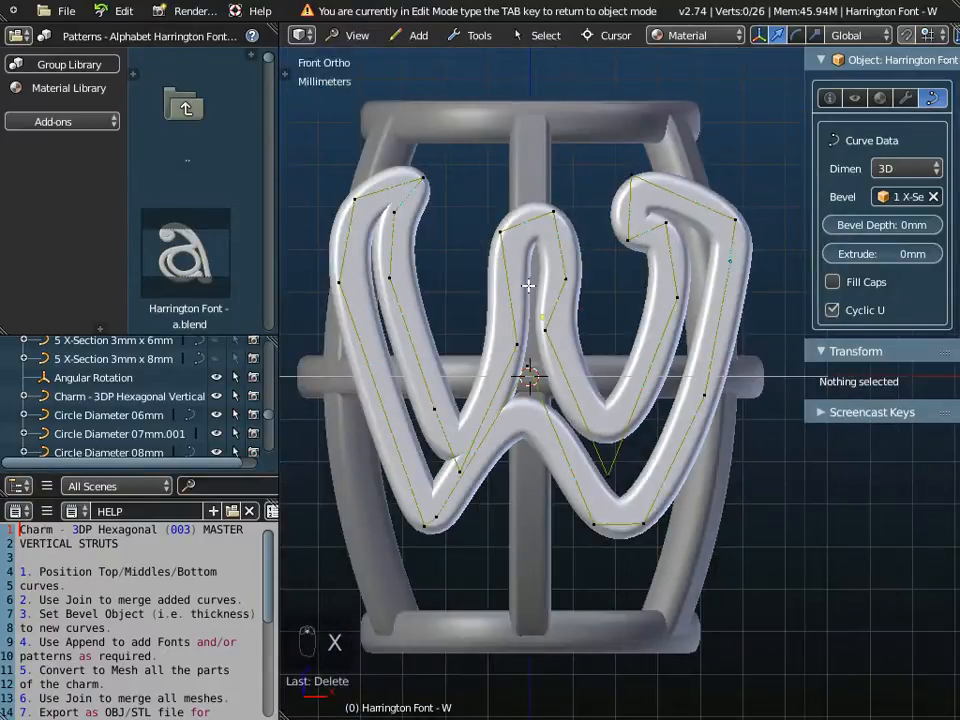
pyautogui.rightClick(461, 460)
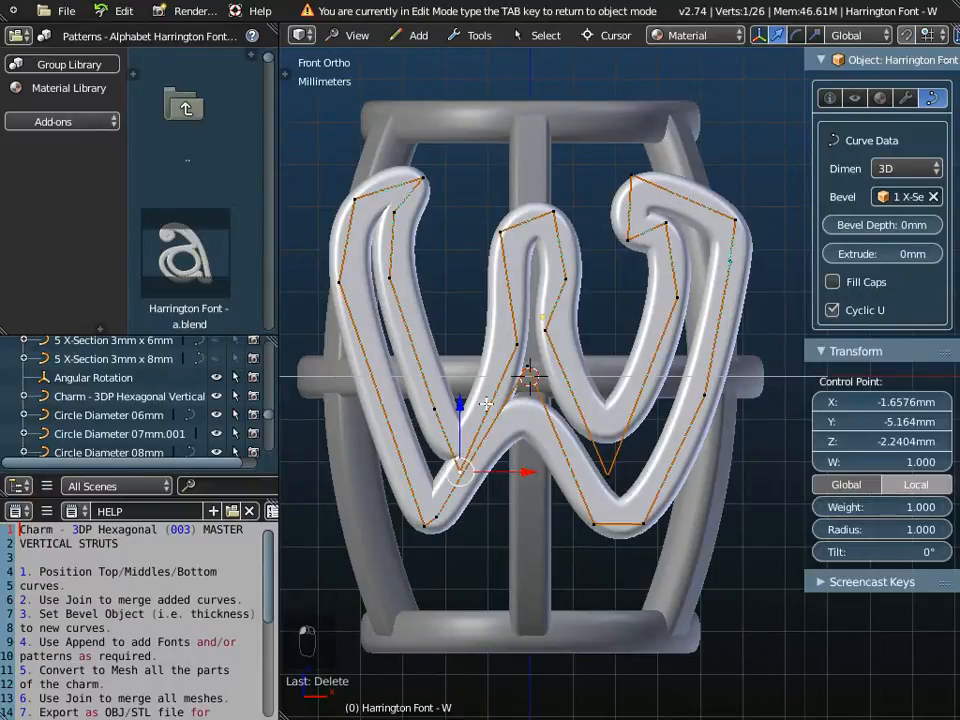
pyautogui.keyDown('shift'); pyautogui.rightClick(505, 343); pyautogui.keyUp('shift')
pyautogui.keyDown('shift'); pyautogui.rightClick(441, 407); pyautogui.keyUp('shift')
pyautogui.press('g')
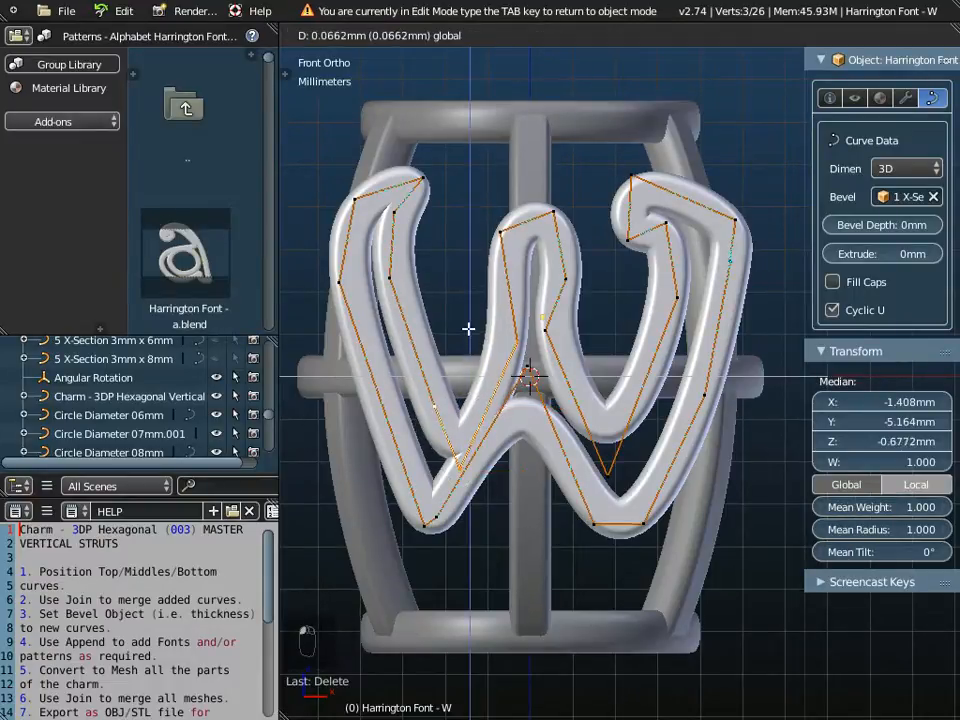
pyautogui.click(465, 294)
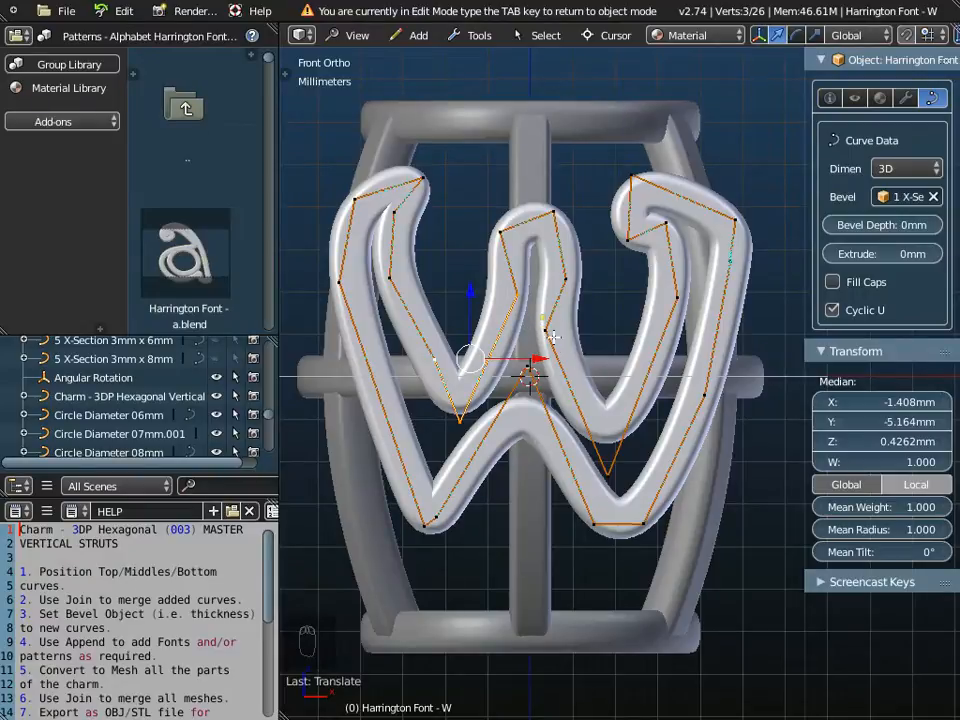
pyautogui.scroll(-3, 552, 324)
pyautogui.press('Tab')
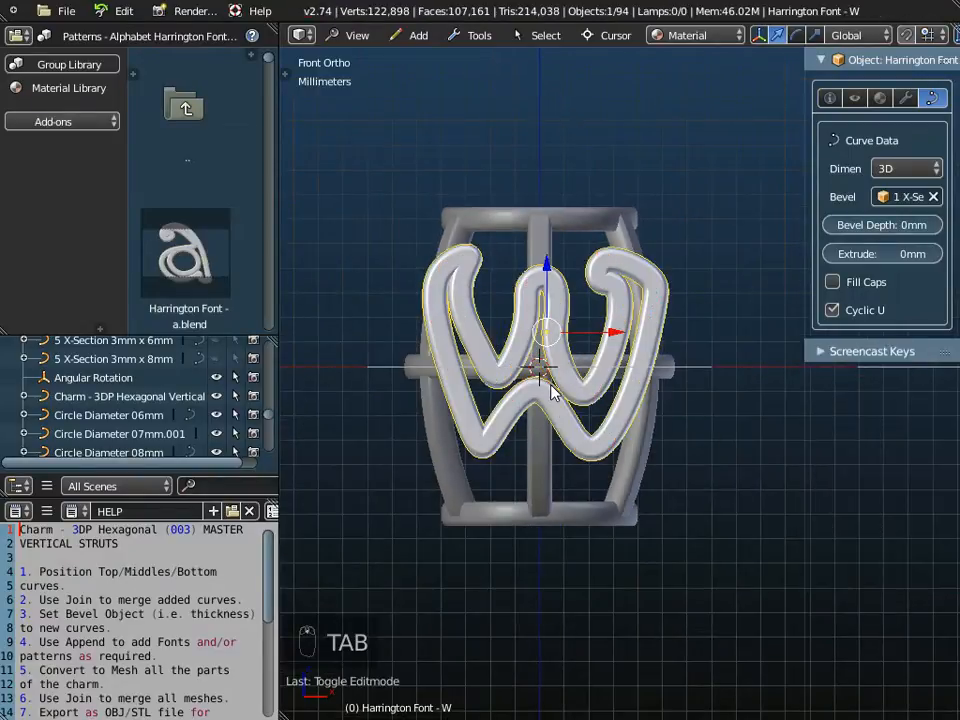
# Set the W's bevel object to 1 X-Section 1mm x 1mm
pyautogui.scroll(2, 543, 390)
pyautogui.moveTo(556, 463); pyautogui.dragTo(643, 220, button='middle')
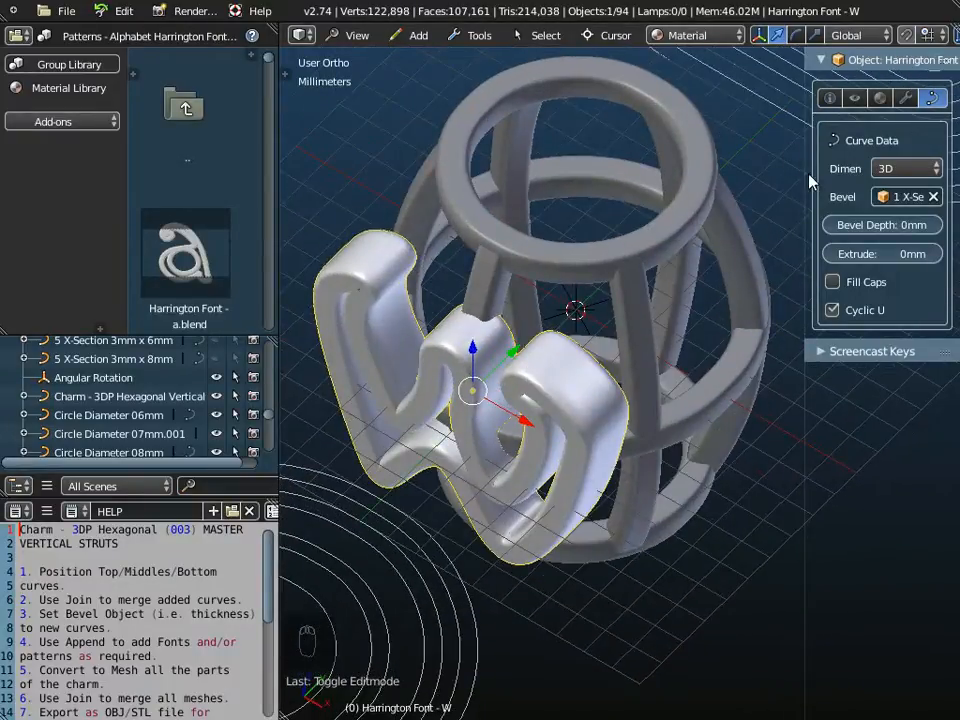
pyautogui.moveTo(808, 178); pyautogui.dragTo(665, 180)
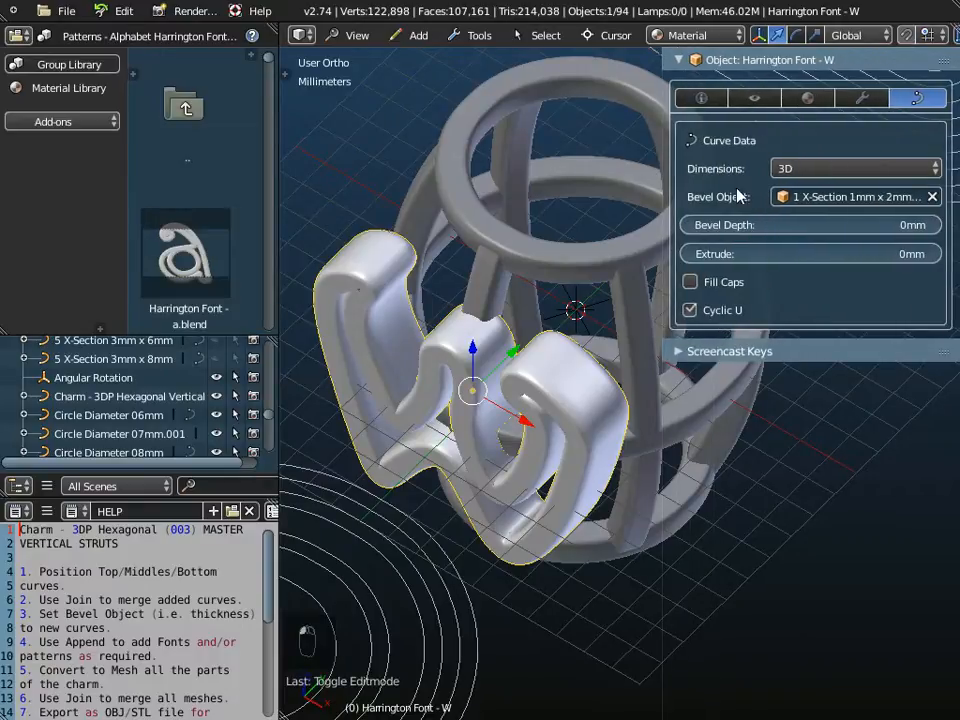
pyautogui.click(867, 198)
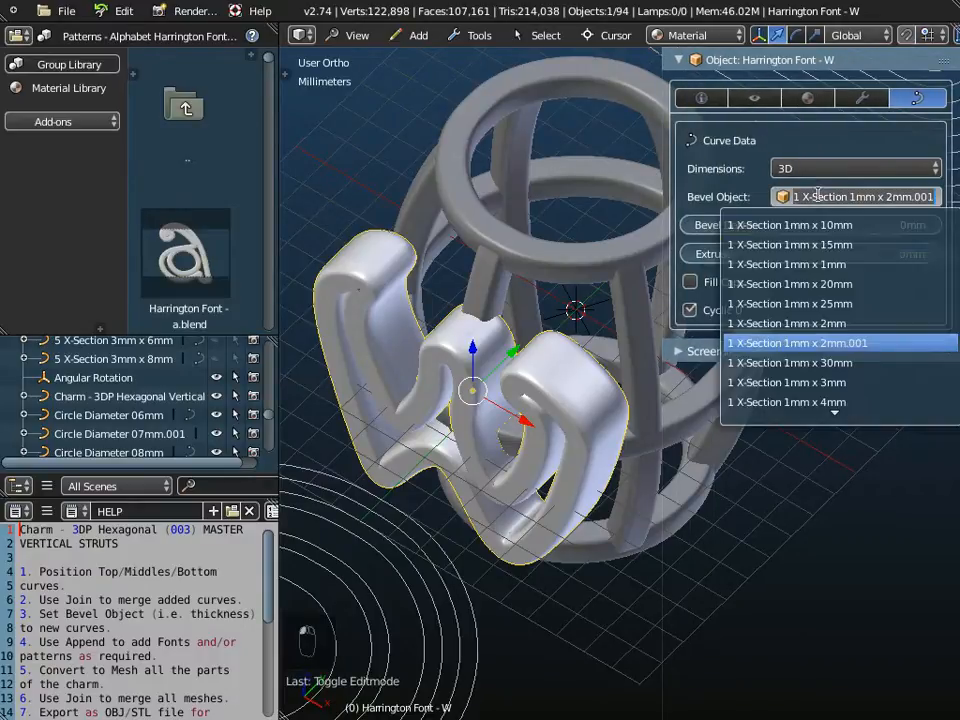
pyautogui.click(814, 262)
# Move the W along Y so it sits against the front of the charm skeleton, and check the fit from several angles
pyautogui.moveTo(563, 232); pyautogui.dragTo(503, 428, button='middle')
pyautogui.press('g')
pyautogui.press('y')
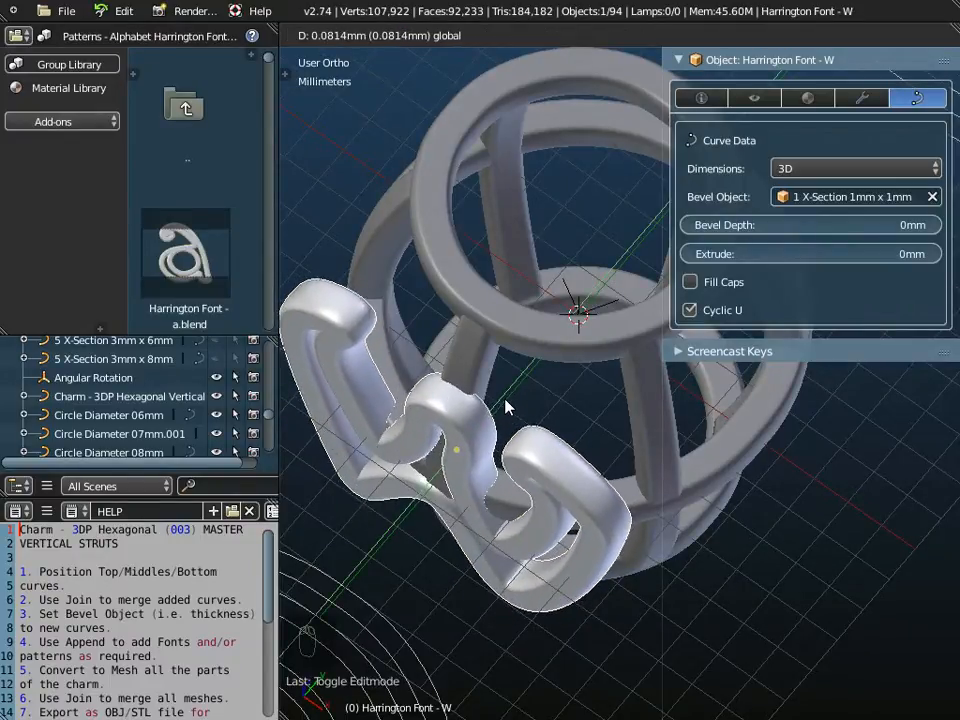
pyautogui.click(495, 428)
pyautogui.moveTo(495, 428); pyautogui.dragTo(455, 378, button='middle')
pyautogui.moveTo(492, 424); pyautogui.dragTo(668, 460, button='middle')
pyautogui.moveTo(662, 451); pyautogui.dragTo(789, 435)
pyautogui.moveTo(740, 450); pyautogui.dragTo(670, 476, button='middle')
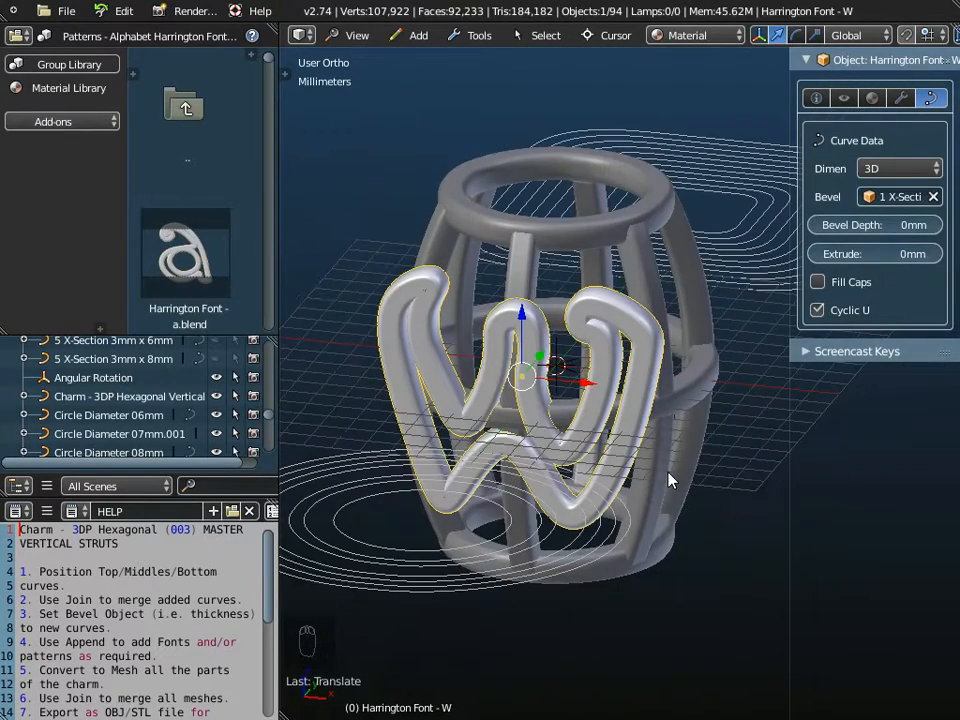
# Show the Patterns - Astrological category in the group library
pyautogui.click(70, 14)
pyautogui.click(80, 62)
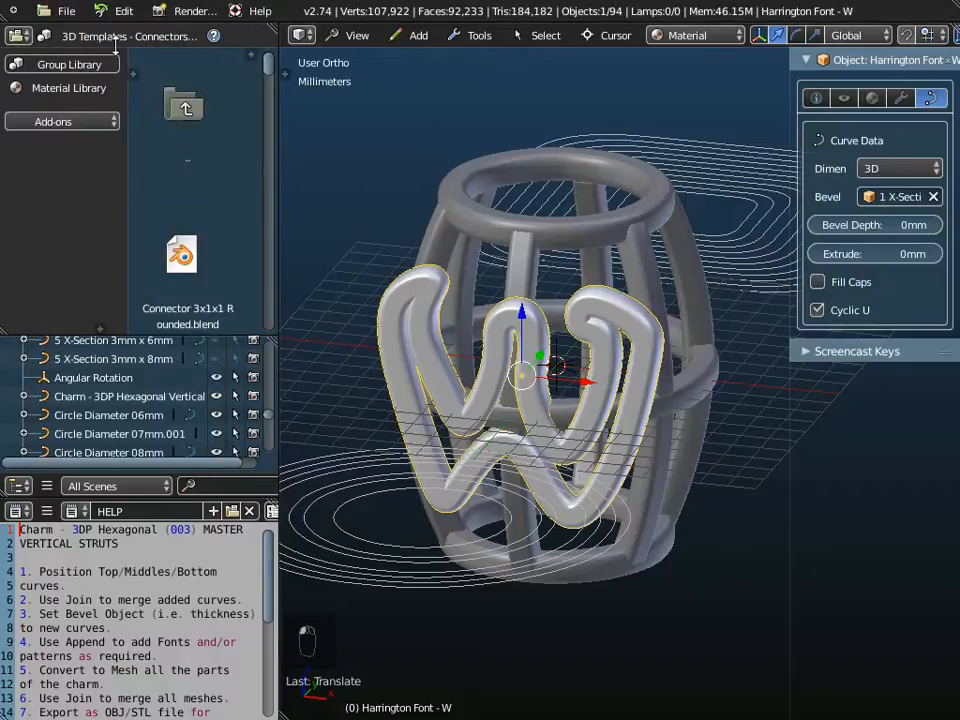
pyautogui.click(120, 37)
pyautogui.scroll(-14, 107, 677)
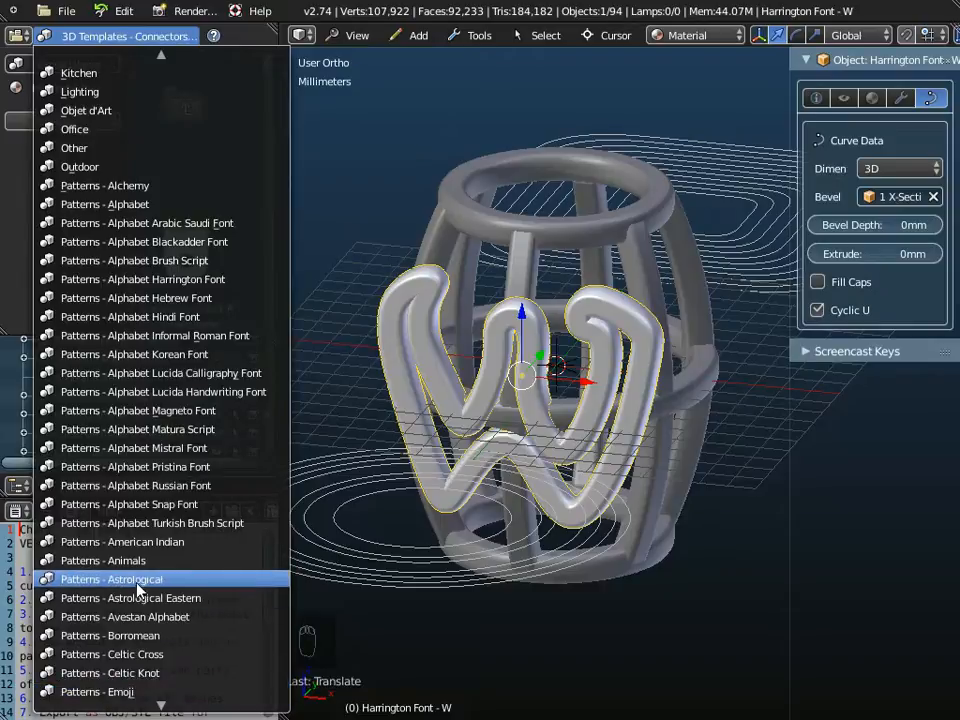
pyautogui.click(138, 588)
pyautogui.scroll(-2, 216, 210)
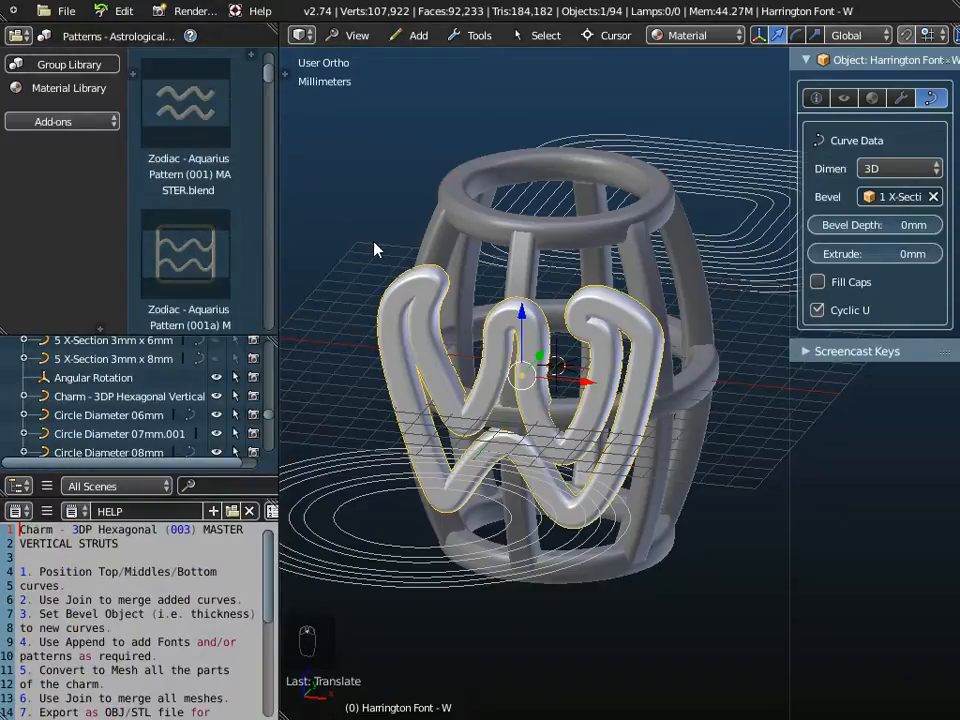
# Start an append and browse from the Harrington Font - W file to the Patterns - Astrological folder
pyautogui.click(62, 10)
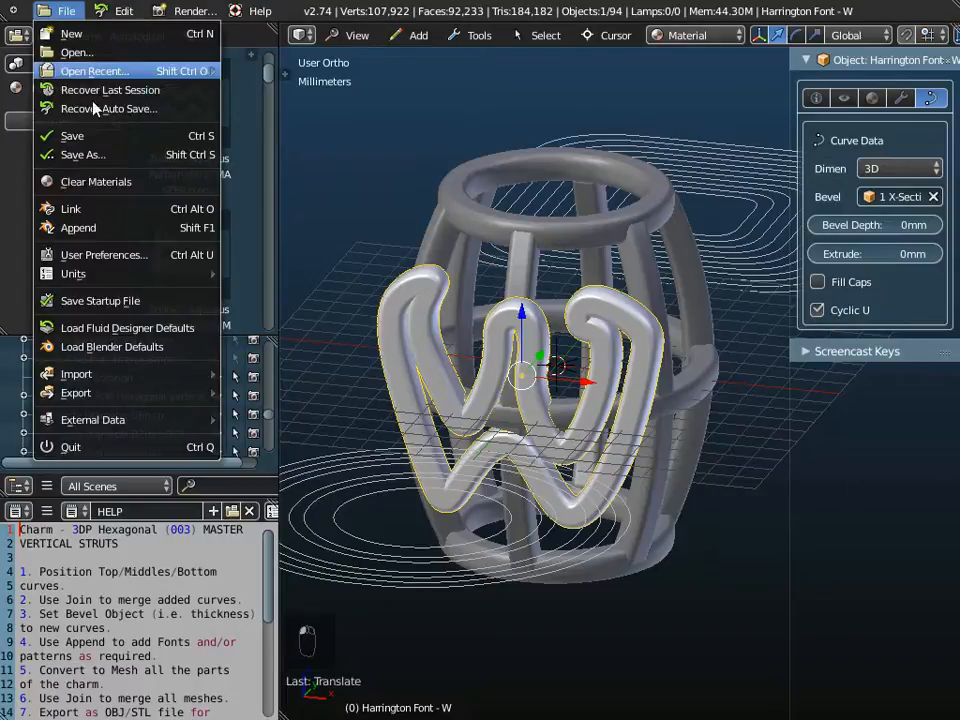
pyautogui.click(99, 230)
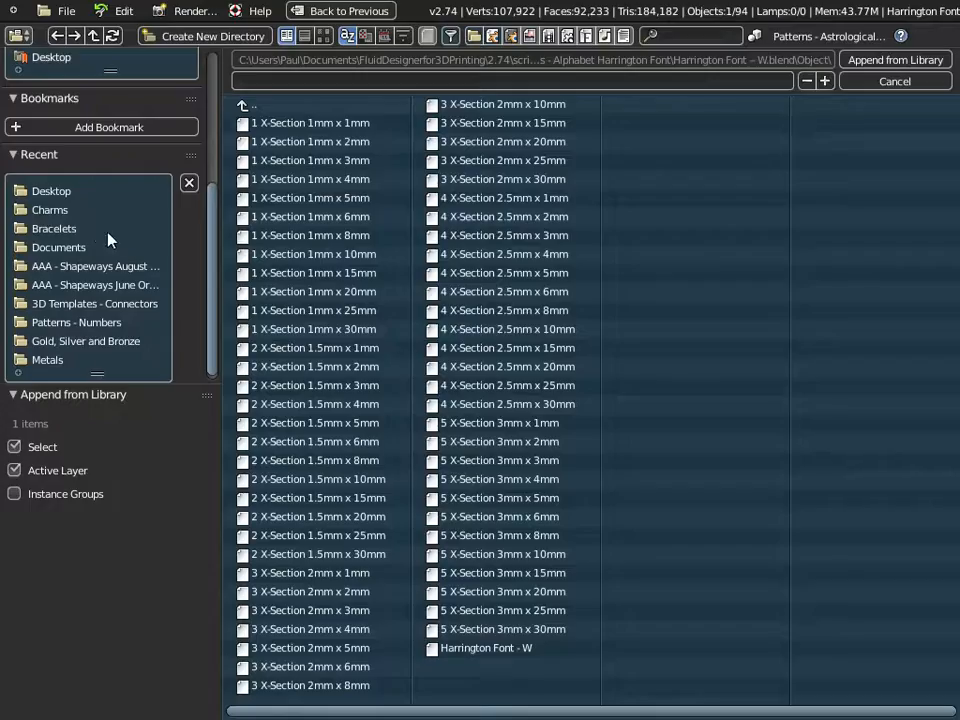
pyautogui.click(245, 106)
pyautogui.click(245, 106)
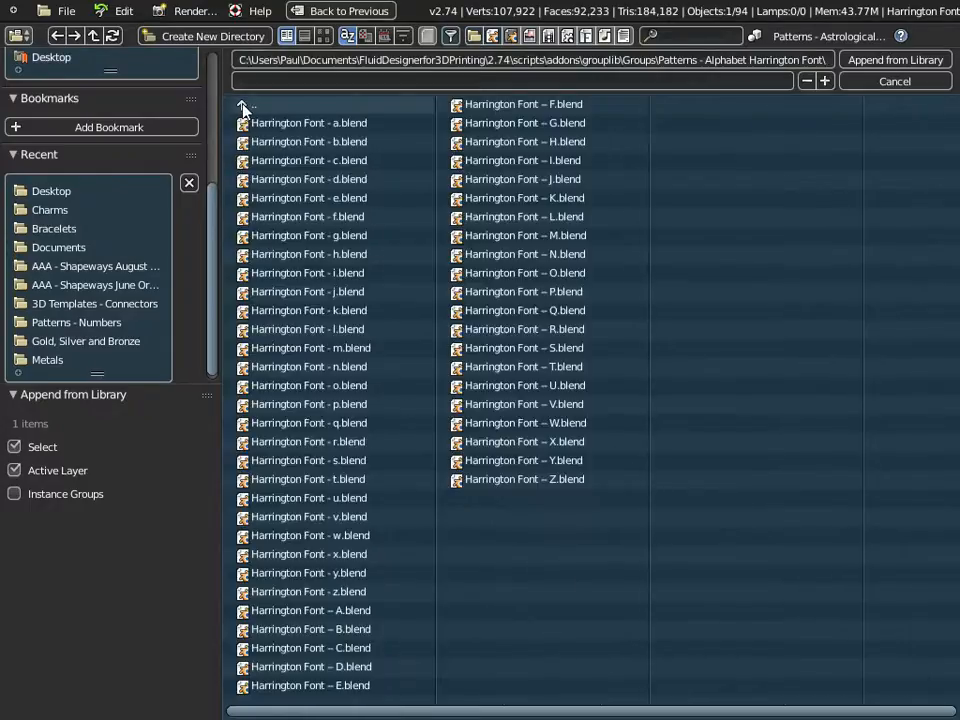
pyautogui.click(245, 106)
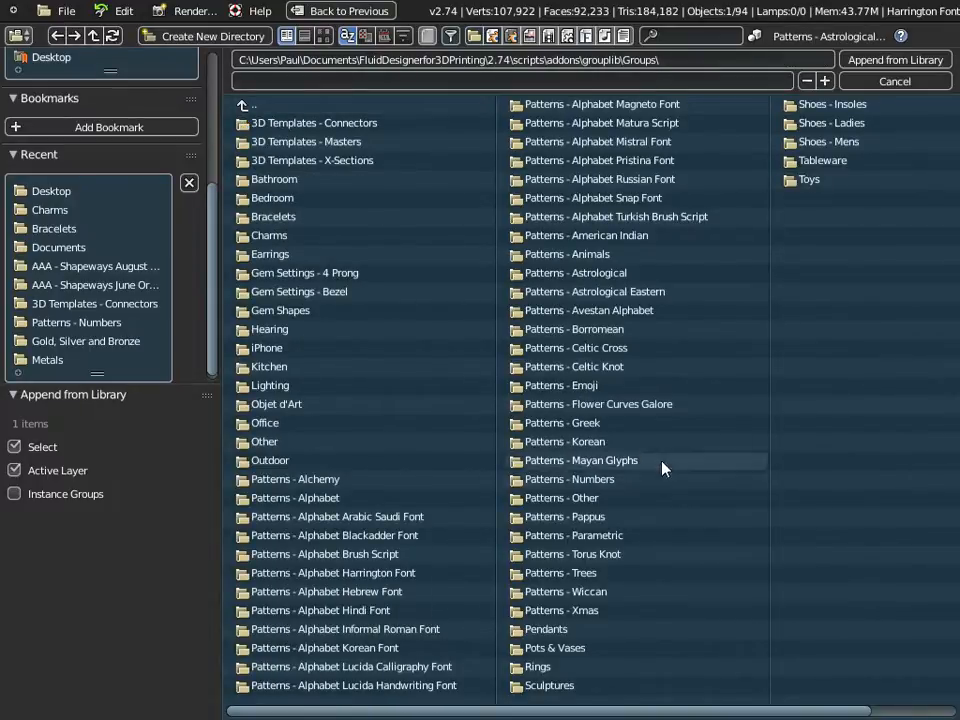
pyautogui.click(529, 276)
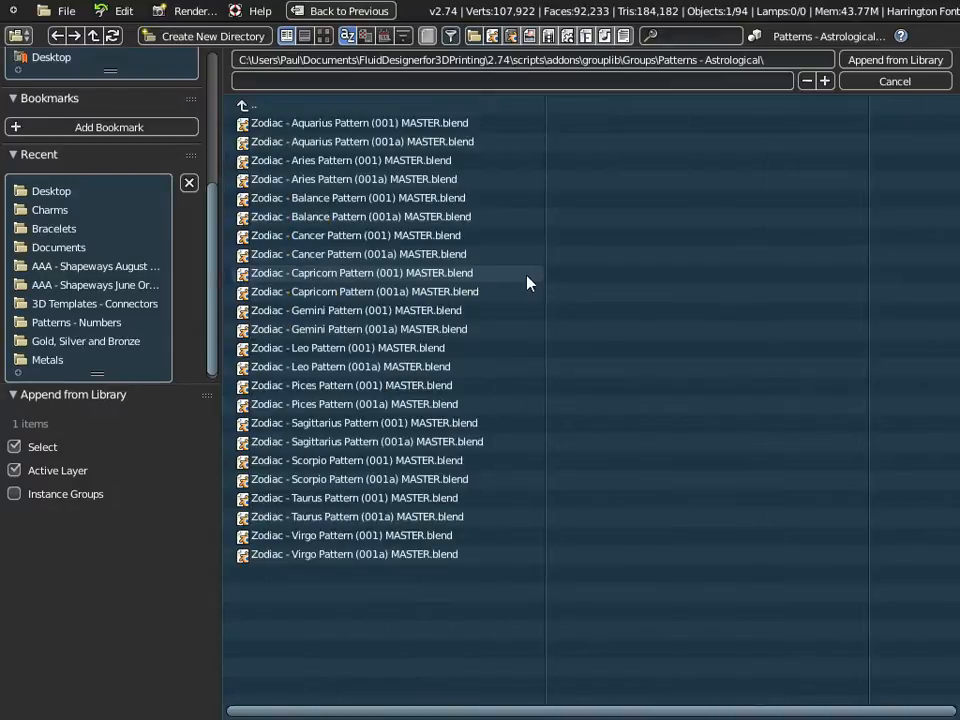
# Append the object Zodiac - Aquarius Pattern (001a) from the Zodiac - Aquarius Pattern (001a) MASTER.blend file
pyautogui.click(347, 126)
pyautogui.click(252, 108)
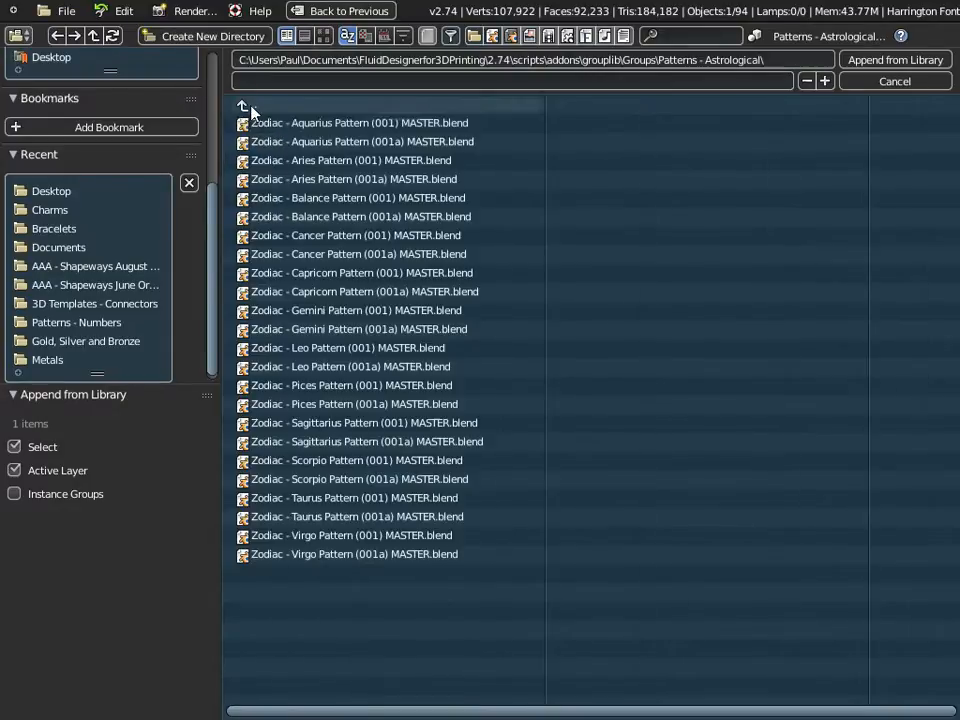
pyautogui.click(343, 146)
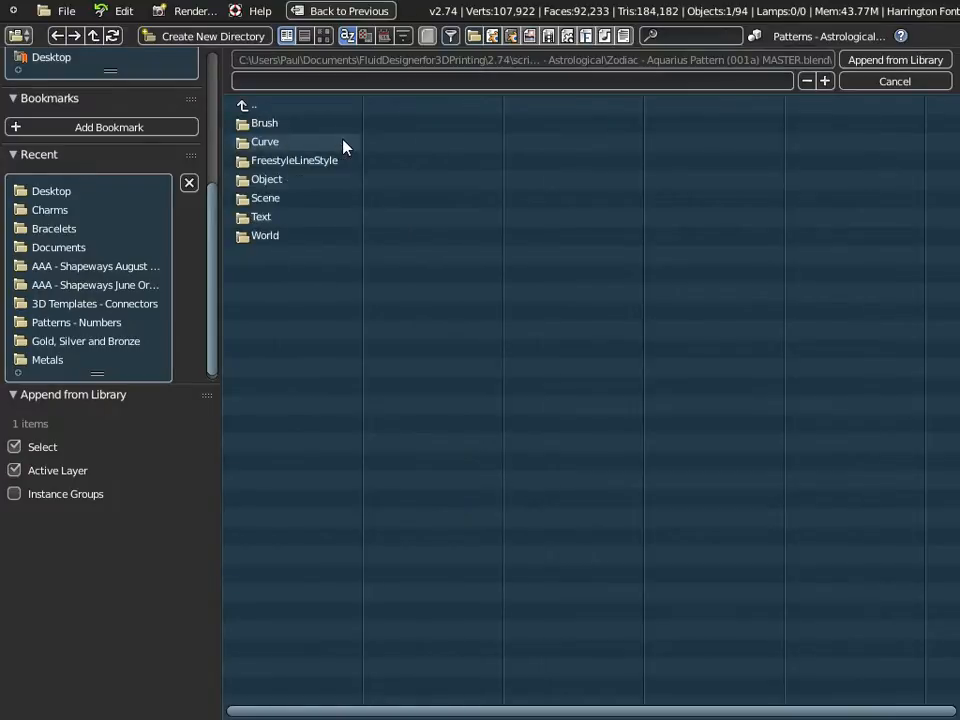
pyautogui.click(270, 181)
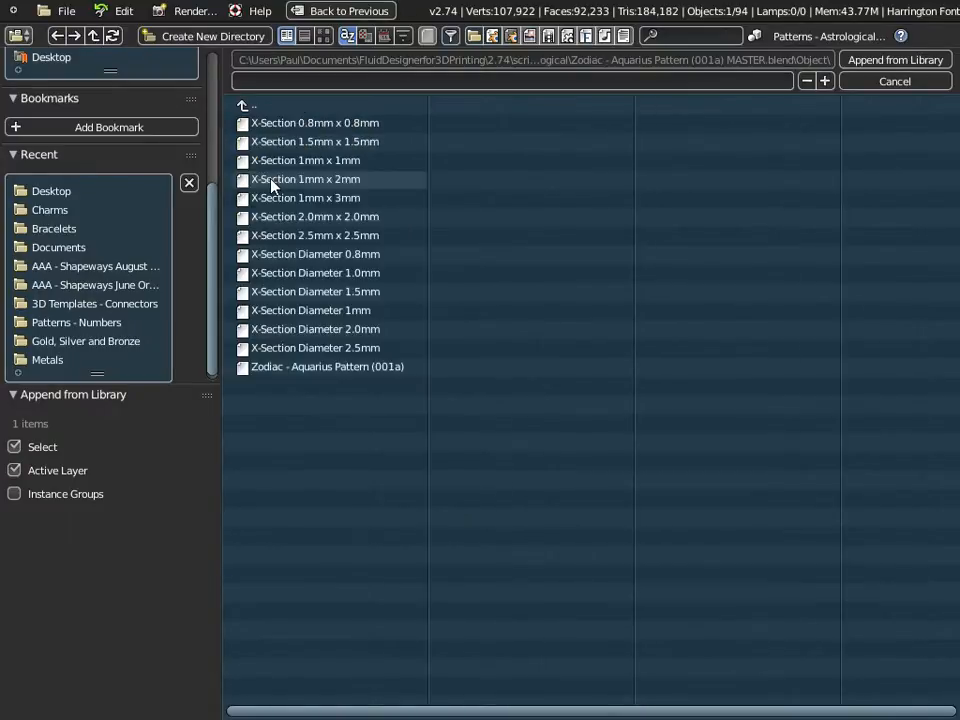
pyautogui.click(319, 368)
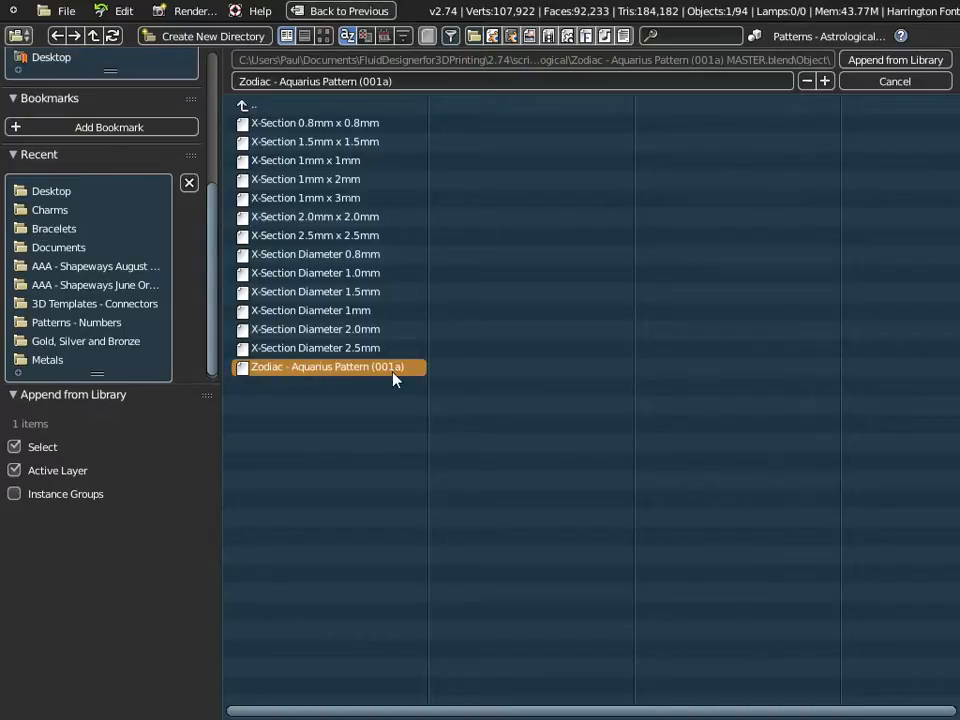
pyautogui.click(870, 62)
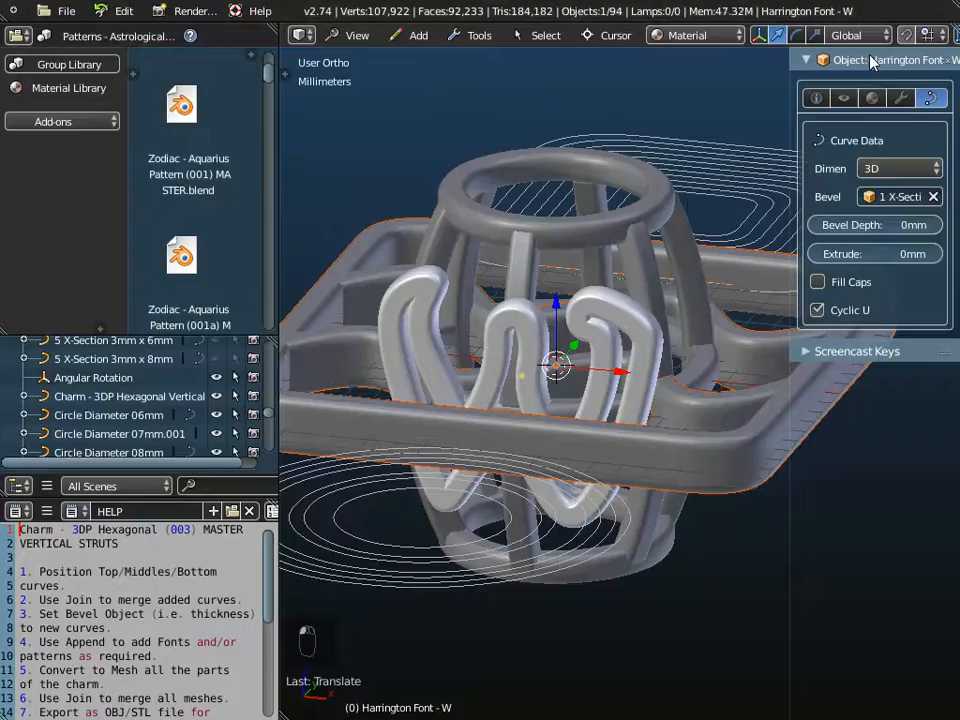
# Select the Aquarius pattern and rotate it 90° about the X axis
pyautogui.moveTo(514, 465); pyautogui.dragTo(526, 556, button='middle')
pyautogui.scroll(-4, 527, 555)
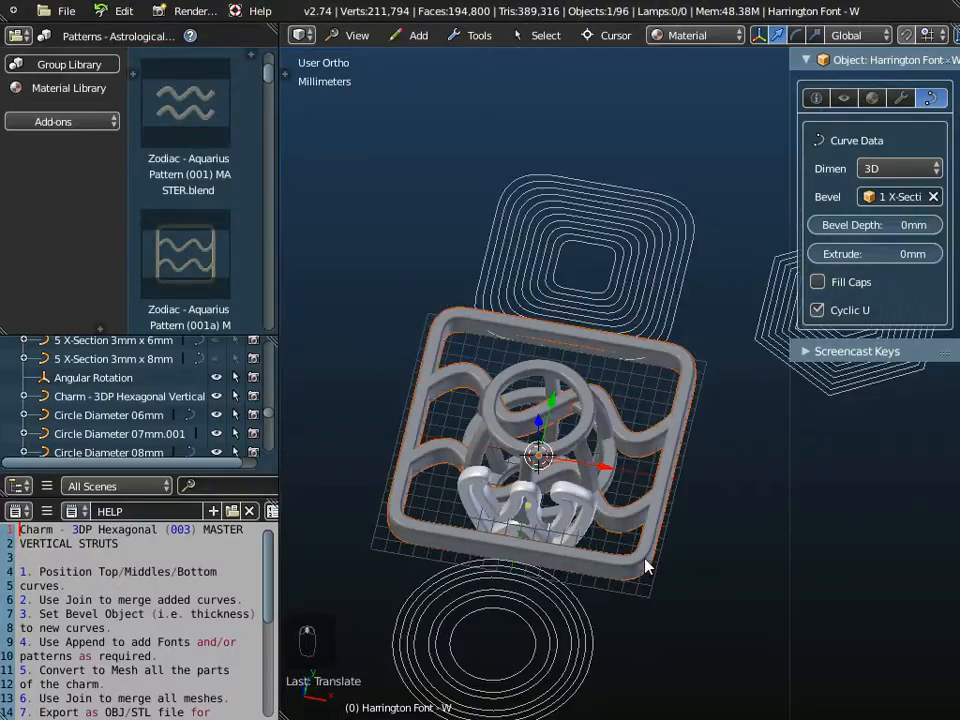
pyautogui.rightClick(644, 560)
pyautogui.moveTo(613, 594); pyautogui.dragTo(540, 570, button='middle')
pyautogui.moveTo(566, 459); pyautogui.dragTo(641, 395, button='middle')
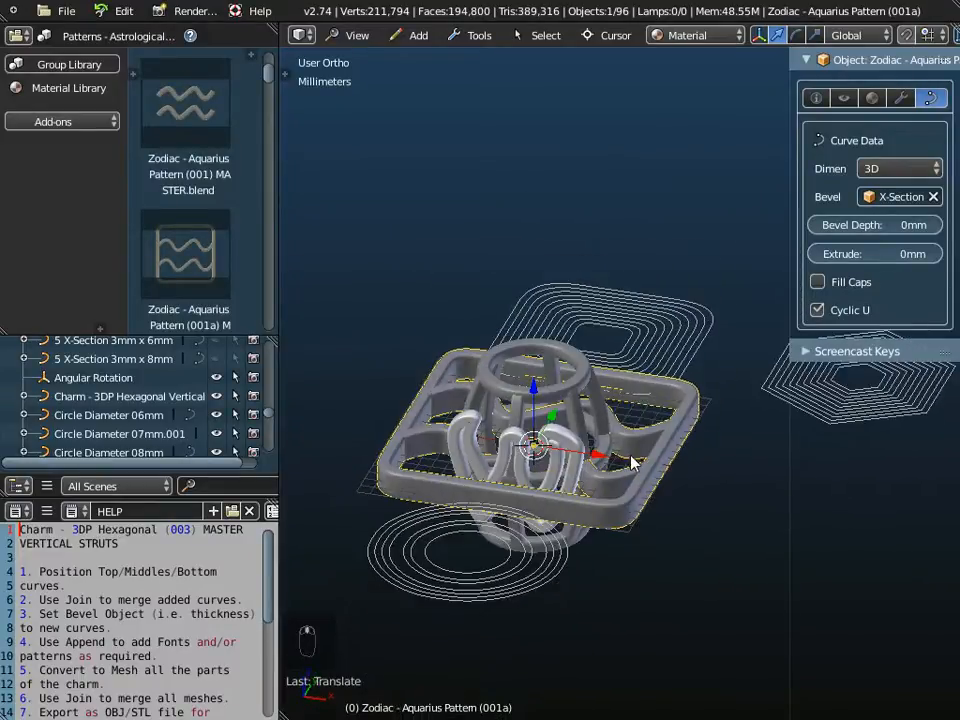
pyautogui.write('rx90')
pyautogui.press('Return')
# Move the Aquarius pattern along positive Y until it clears the back of the charm skeleton, and view it from the back
pyautogui.moveTo(643, 574); pyautogui.dragTo(640, 654, button='middle')
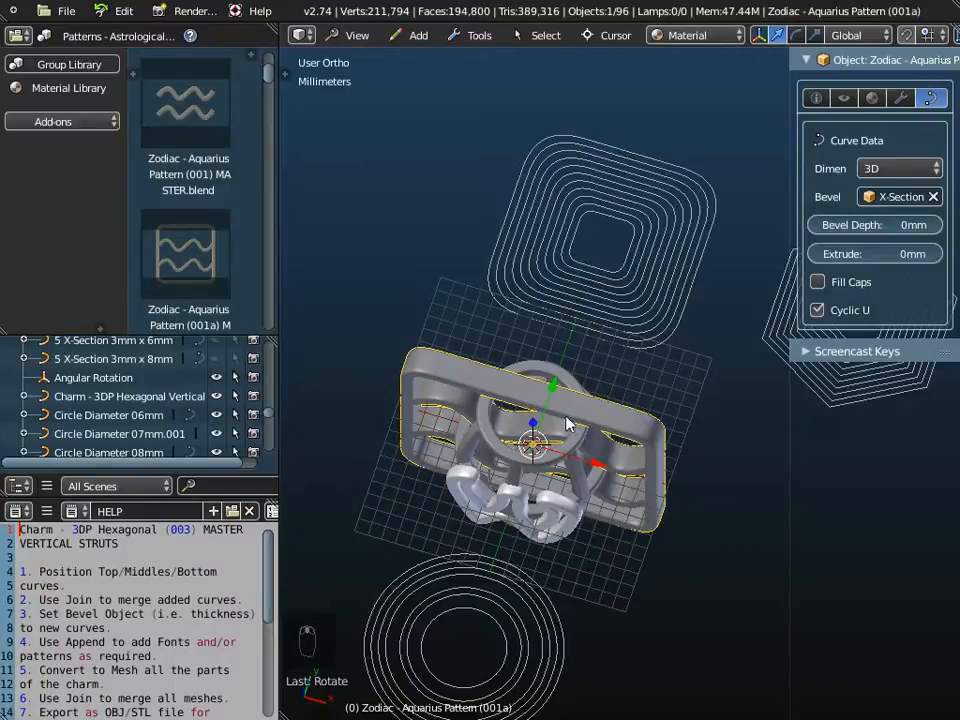
pyautogui.moveTo(596, 408)
pyautogui.mouseDown(button='middle')
pyautogui.moveTo(605, 499)
pyautogui.moveTo(608, 428)
pyautogui.moveTo(582, 398)
pyautogui.mouseUp(button='middle')
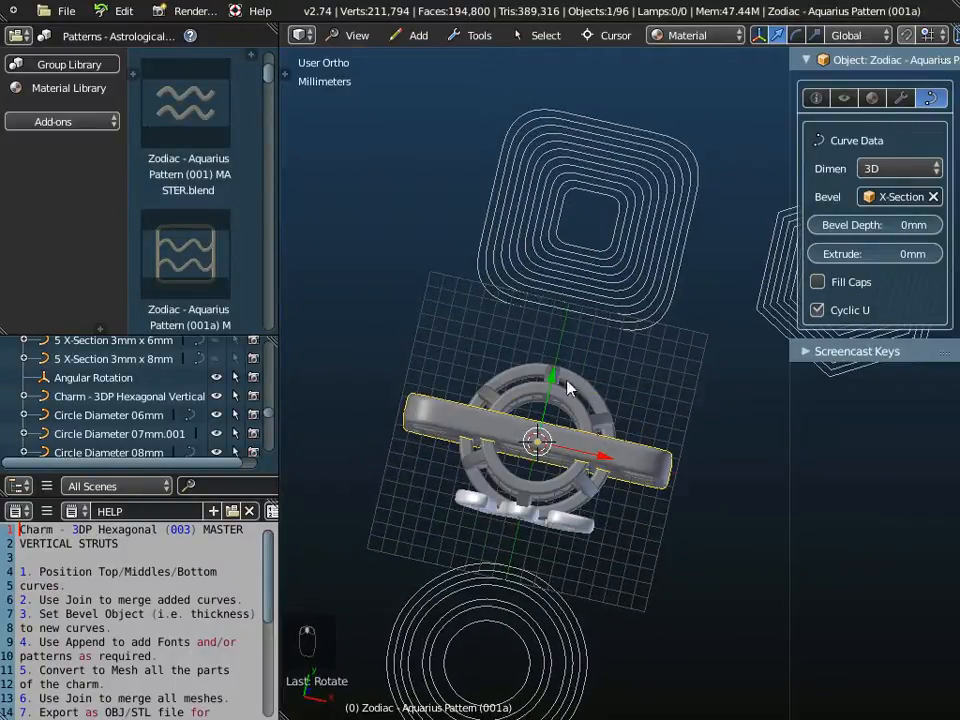
pyautogui.moveTo(553, 380); pyautogui.dragTo(582, 266)
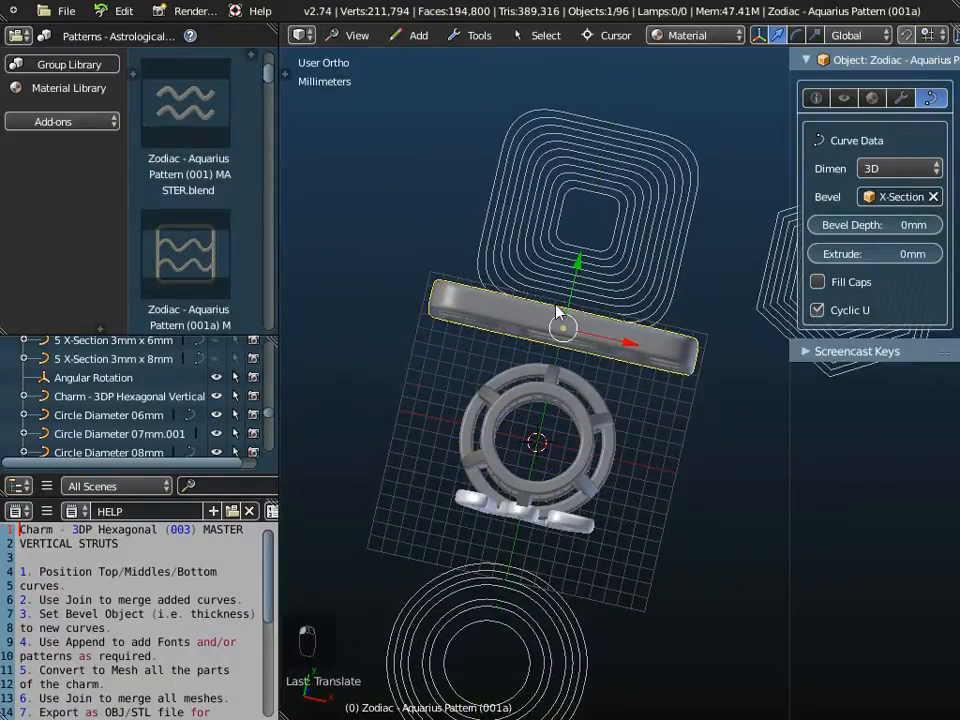
pyautogui.click(362, 36)
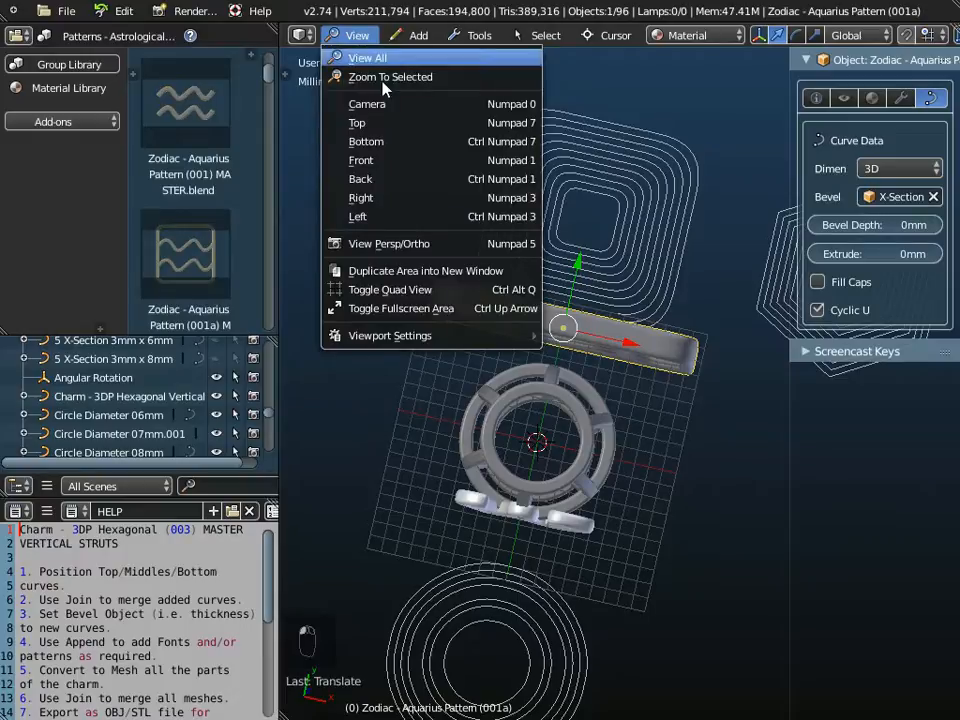
pyautogui.click(381, 180)
pyautogui.keyDown('shift'); pyautogui.moveTo(695, 519); pyautogui.dragTo(545, 472, button='middle'); pyautogui.keyUp('shift')
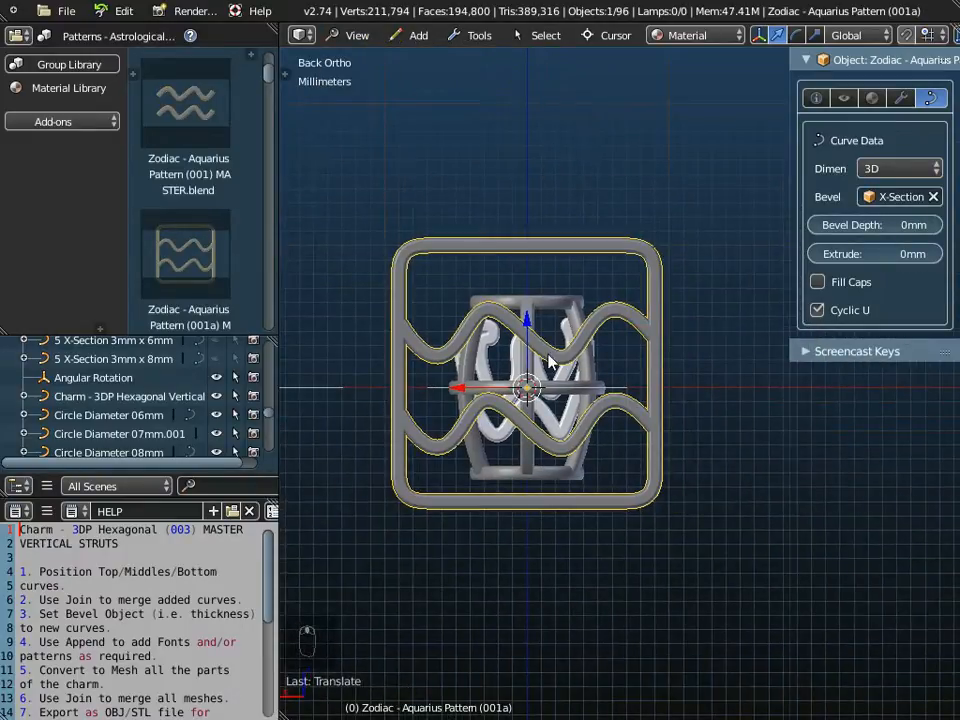
pyautogui.scroll(1, 549, 363)
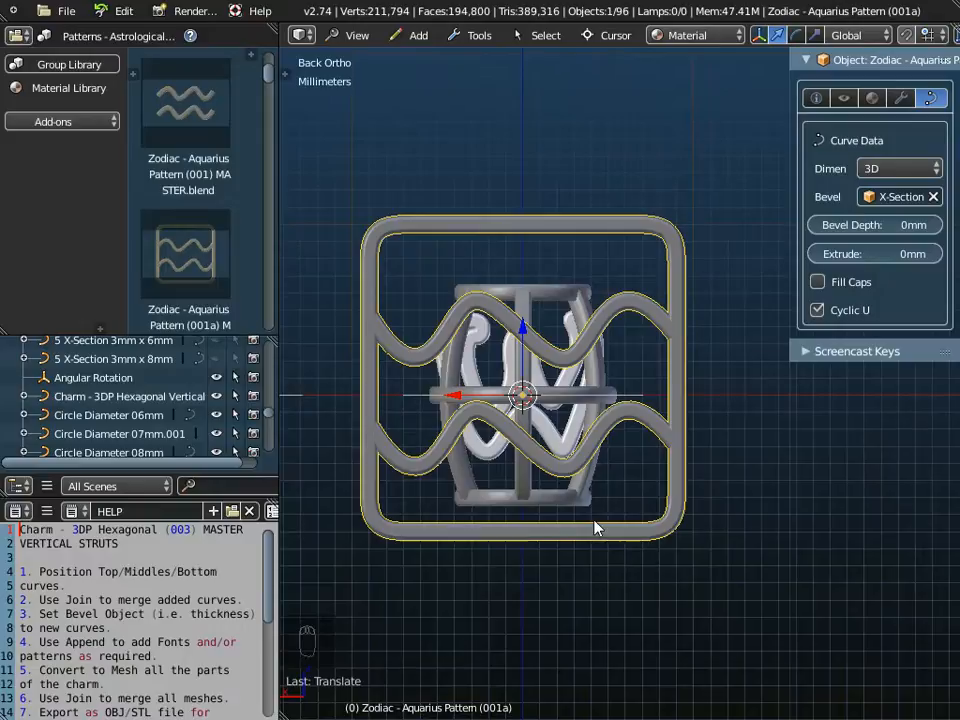
# Rotate the Aquarius pattern 180° about the global Z axis
pyautogui.press('r')
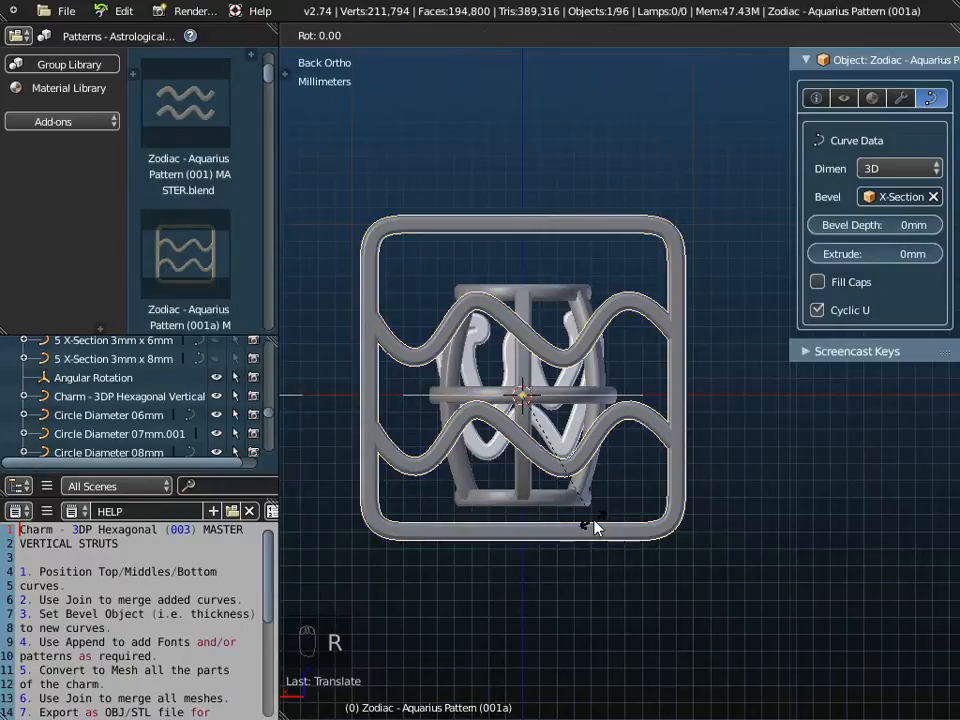
pyautogui.write('z180')
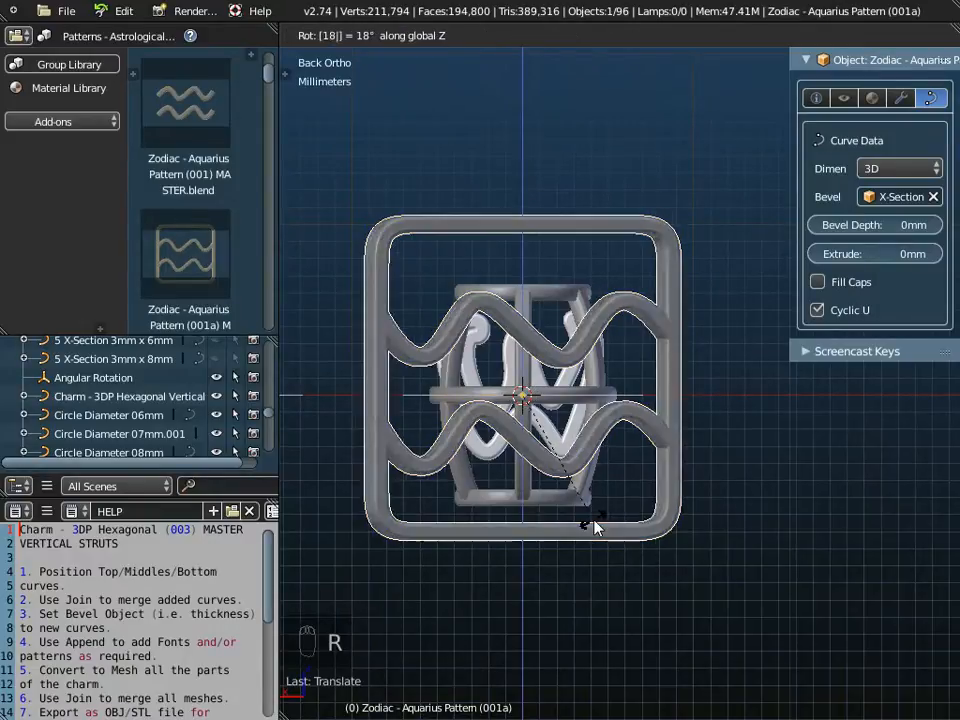
pyautogui.press('Return')
pyautogui.moveTo(571, 373); pyautogui.dragTo(662, 459, button='middle')
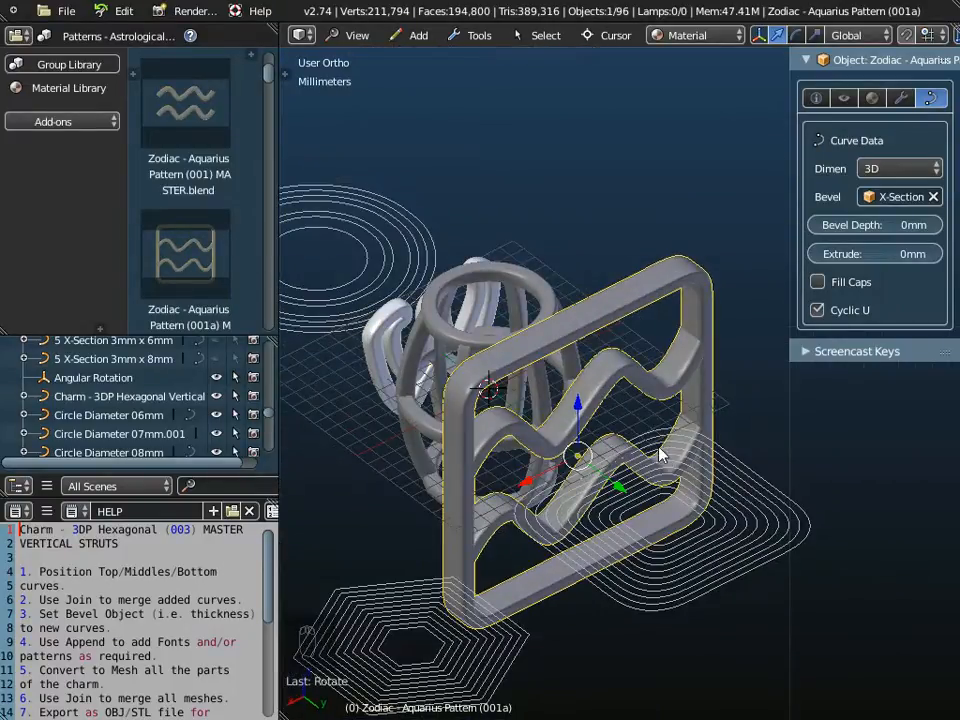
pyautogui.moveTo(577, 537); pyautogui.dragTo(533, 370, button='middle')
pyautogui.scroll(2, 533, 368)
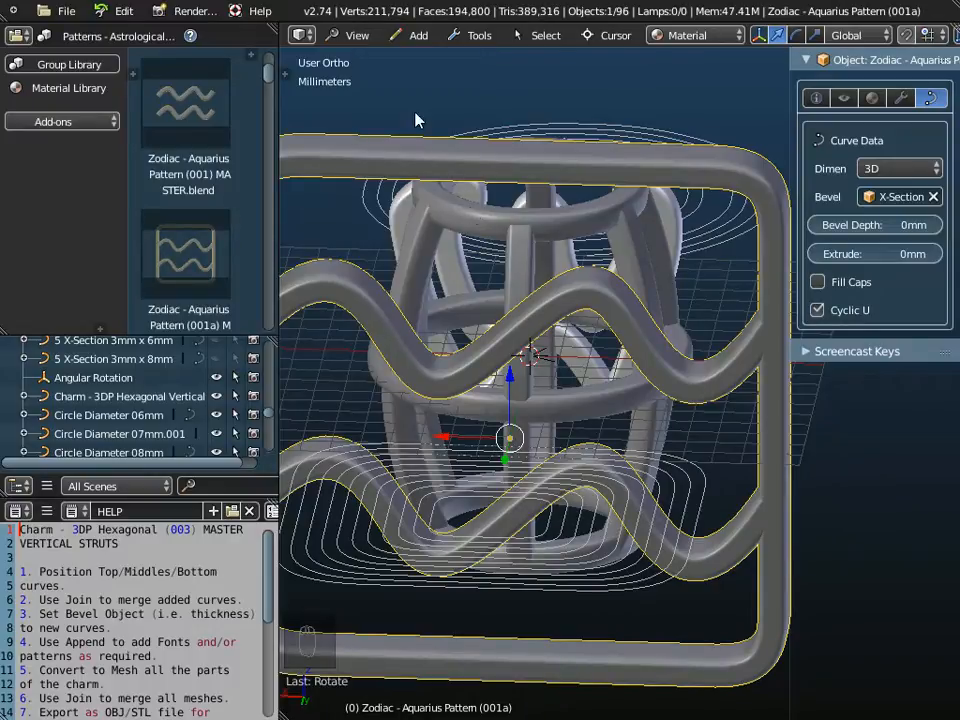
# From the back view, scale the Aquarius pattern uniformly by about 0.45 to fit the charm skeleton and apply its scale
pyautogui.click(357, 35)
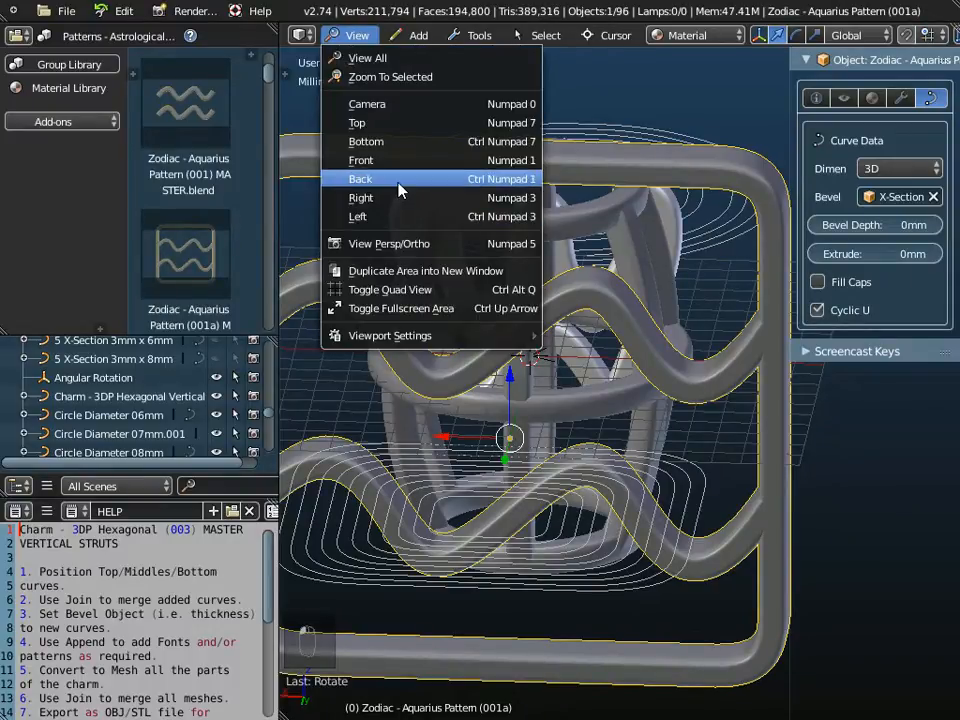
pyautogui.click(398, 188)
pyautogui.scroll(-3, 570, 420)
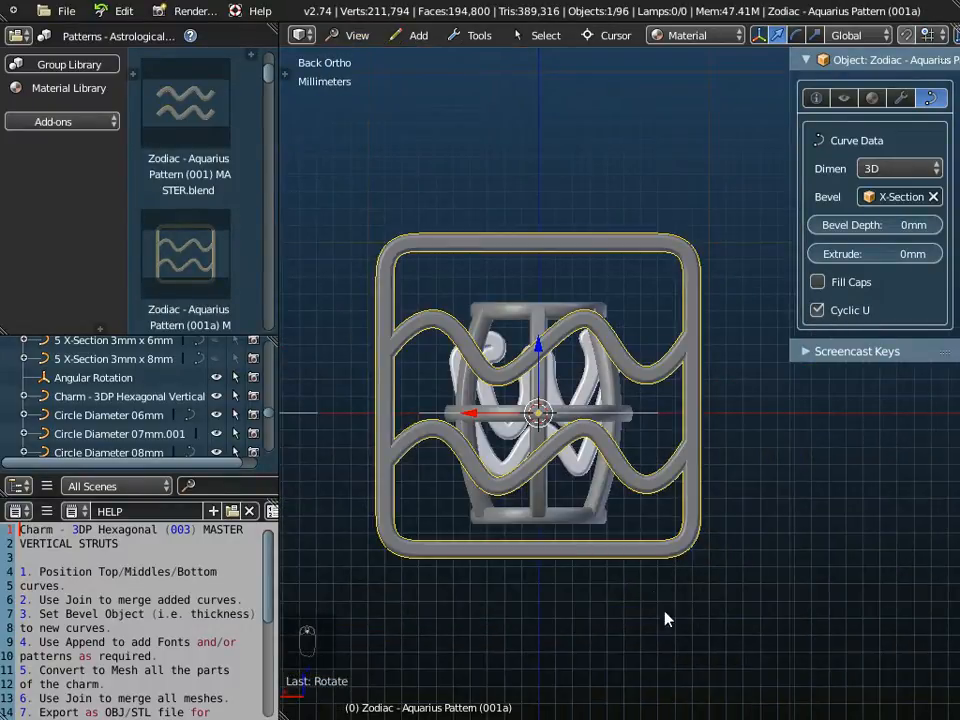
pyautogui.press('s')
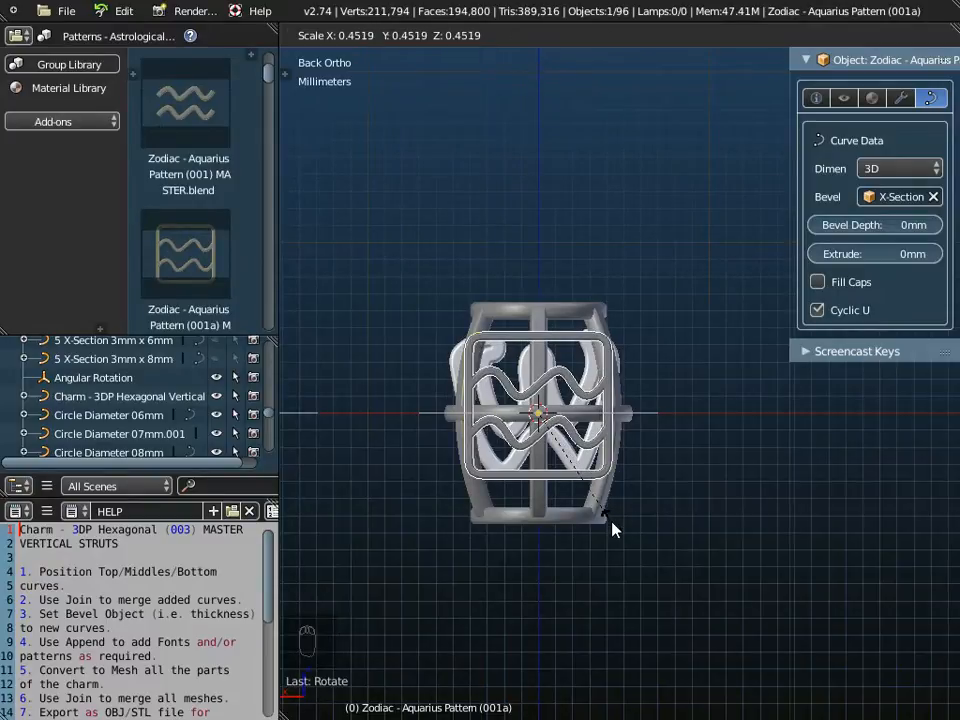
pyautogui.click(612, 529)
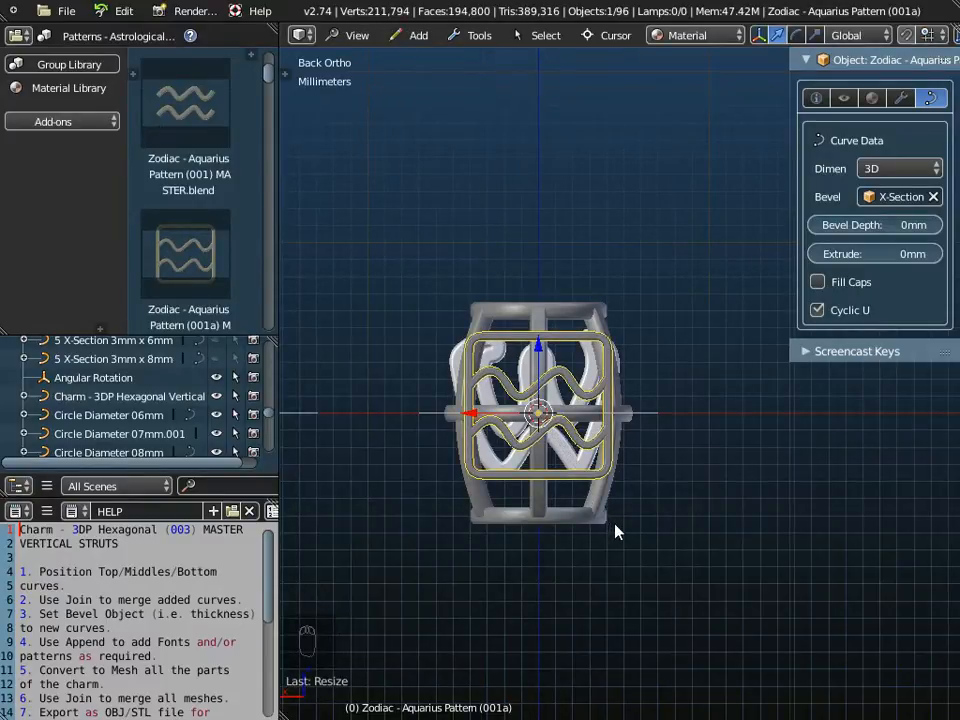
pyautogui.hotkey('ctrl', 'a')
pyautogui.click(615, 527)
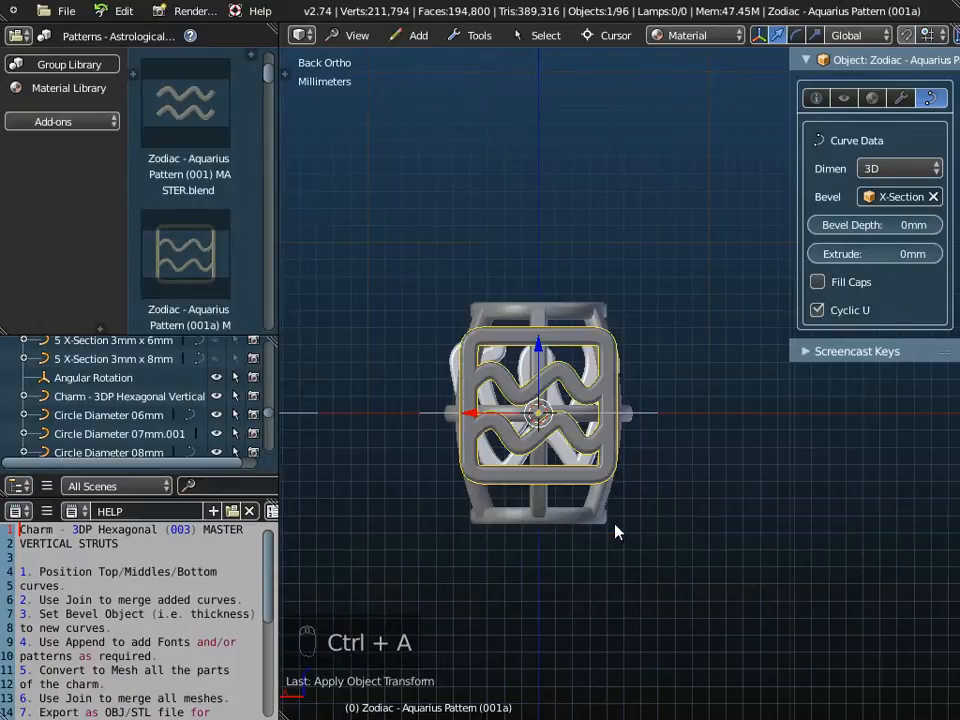
# Set the Aquarius pattern's bevel object to 1 X-Section 1mm x 1mm
pyautogui.scroll(3, 575, 447)
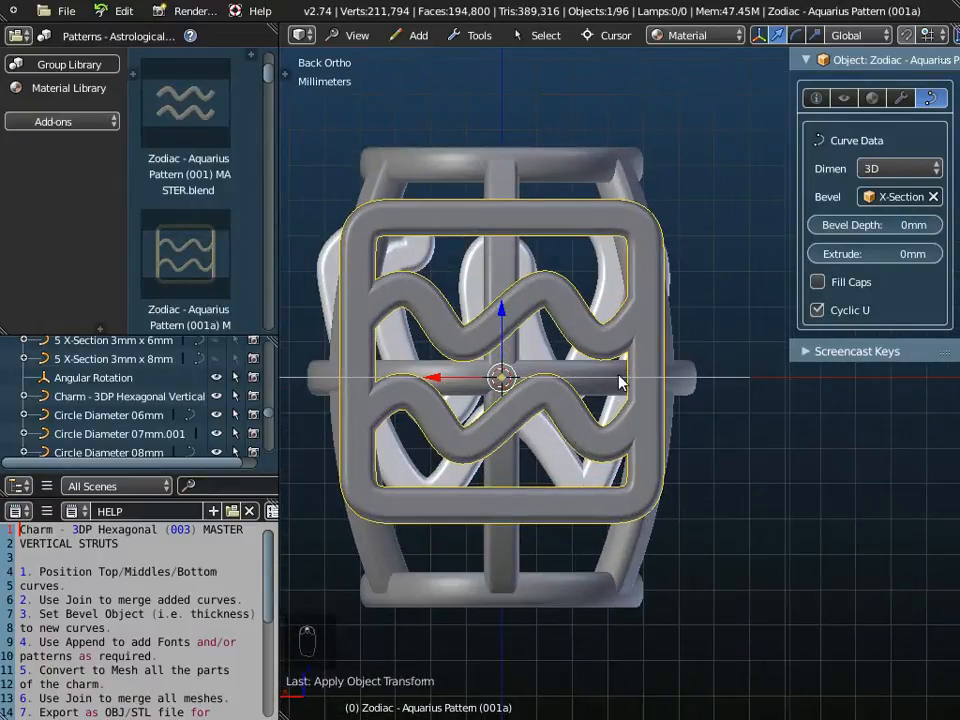
pyautogui.moveTo(673, 322); pyautogui.dragTo(676, 444, button='middle')
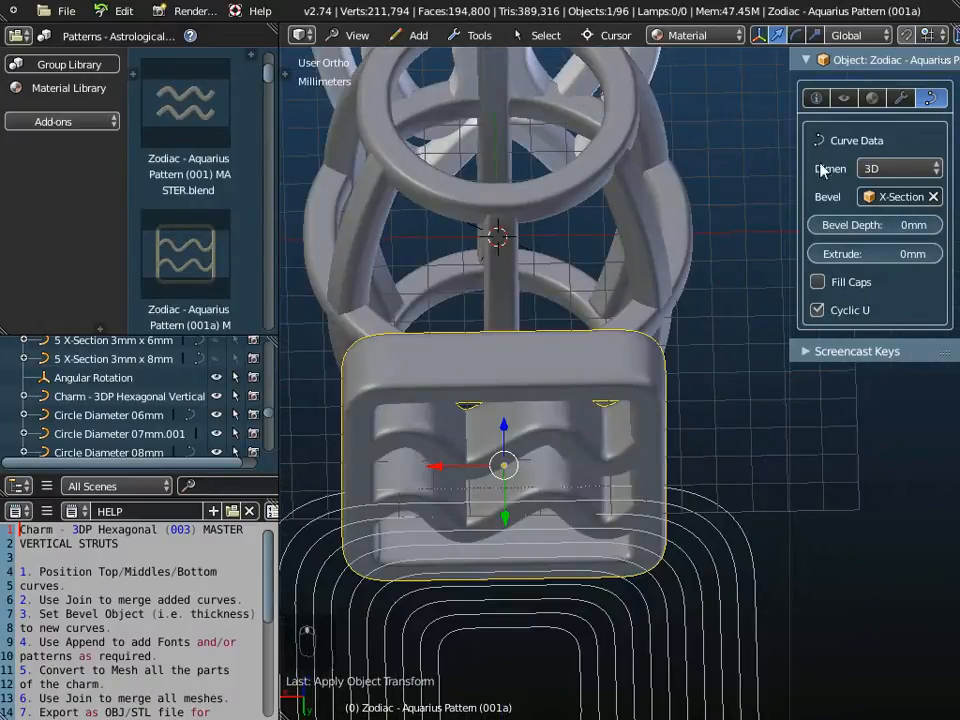
pyautogui.moveTo(798, 172); pyautogui.dragTo(700, 172)
pyautogui.click(850, 197)
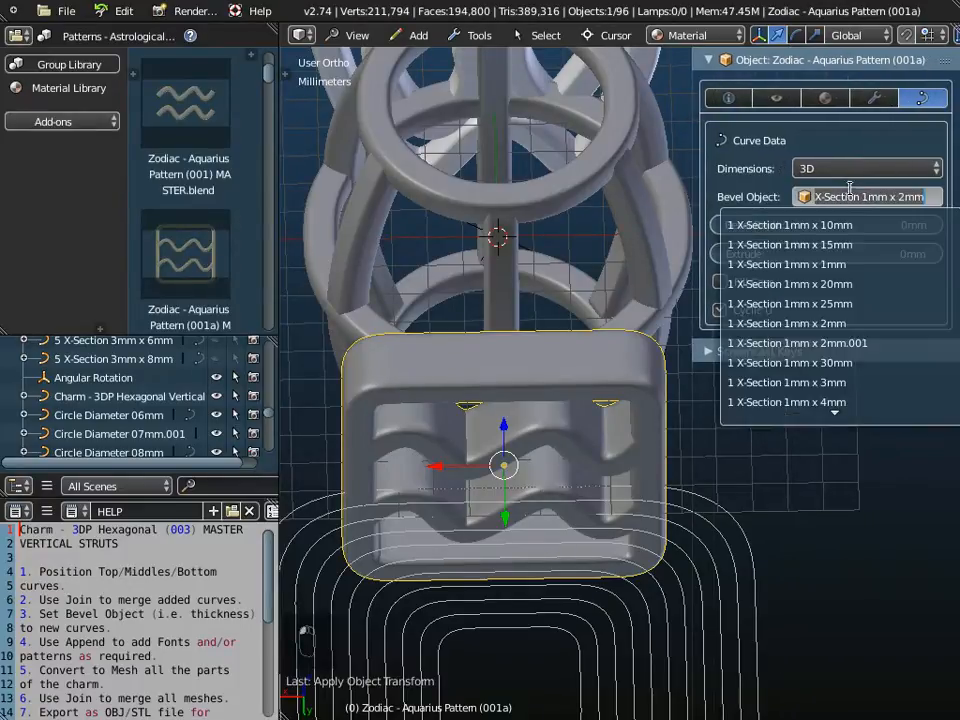
pyautogui.click(831, 265)
# Move the Aquarius pattern along the Y axis toward the skeleton until it meets the back of the middle ring
pyautogui.moveTo(568, 354); pyautogui.dragTo(538, 413, button='middle')
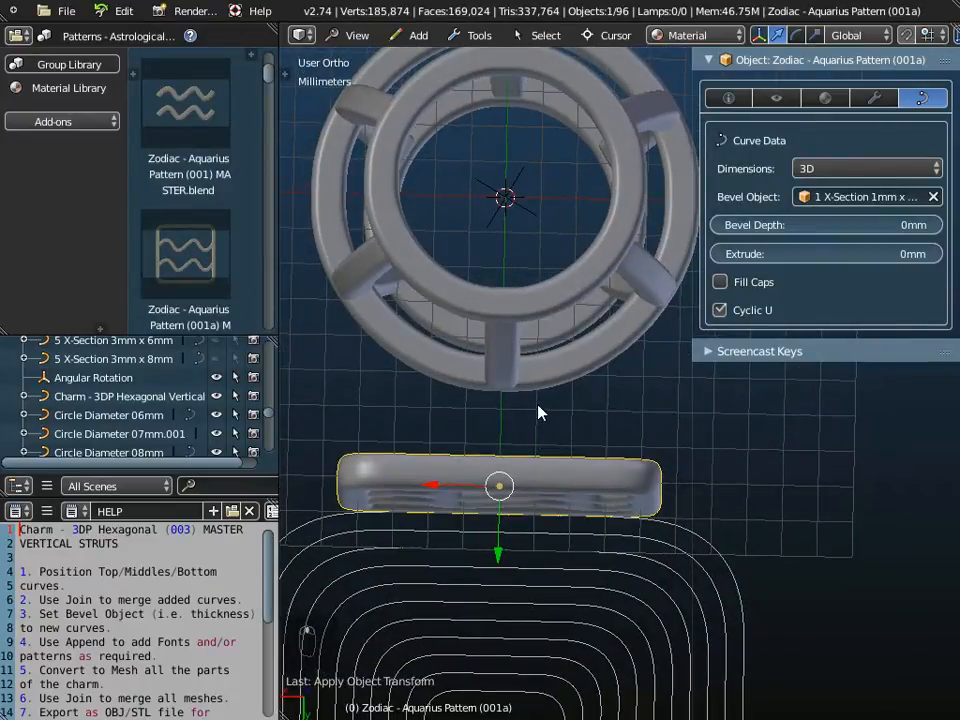
pyautogui.moveTo(497, 553); pyautogui.dragTo(515, 437)
pyautogui.moveTo(548, 482); pyautogui.dragTo(508, 348, button='middle')
pyautogui.scroll(3, 508, 348)
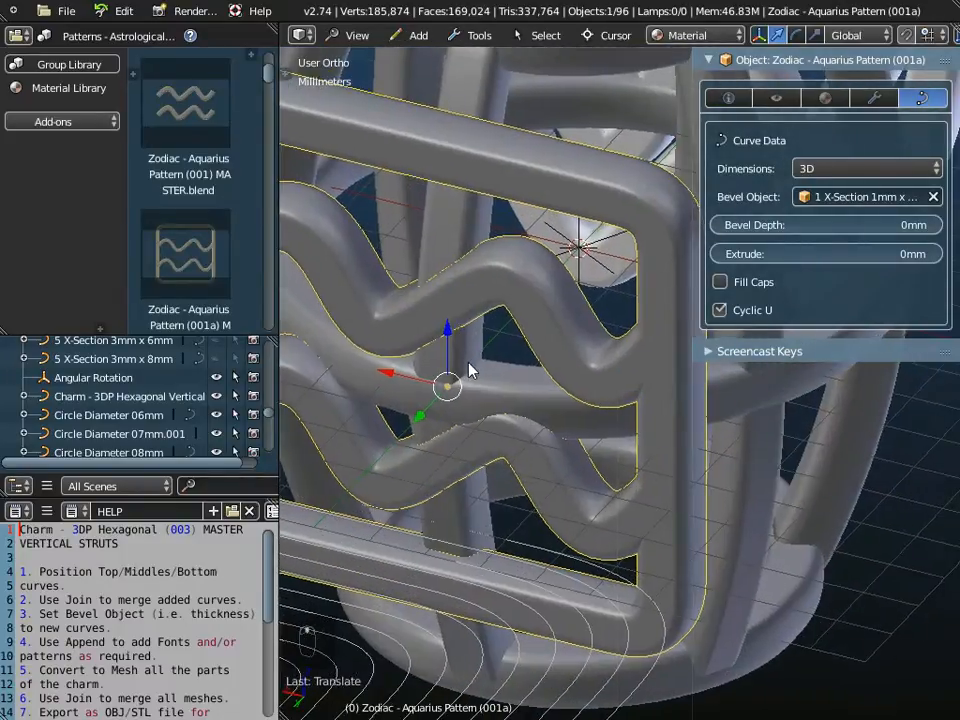
pyautogui.moveTo(422, 418); pyautogui.dragTo(440, 429)
pyautogui.scroll(-3, 446, 429)
pyautogui.scroll(-2, 459, 427)
pyautogui.moveTo(459, 427); pyautogui.dragTo(620, 313, button='middle')
pyautogui.moveTo(687, 392); pyautogui.dragTo(681, 382, button='middle')
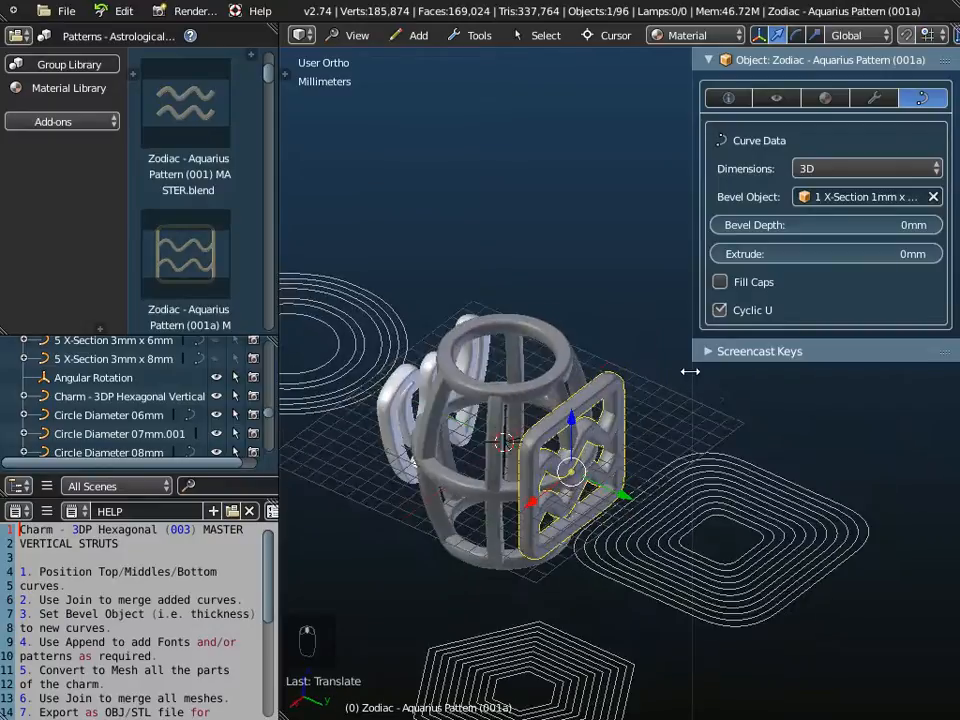
# Check from the side how the W and the Aquarius pattern sit against the skeleton, and save the charm file
pyautogui.moveTo(707, 369); pyautogui.dragTo(868, 360)
pyautogui.moveTo(868, 360); pyautogui.dragTo(448, 421, button='middle')
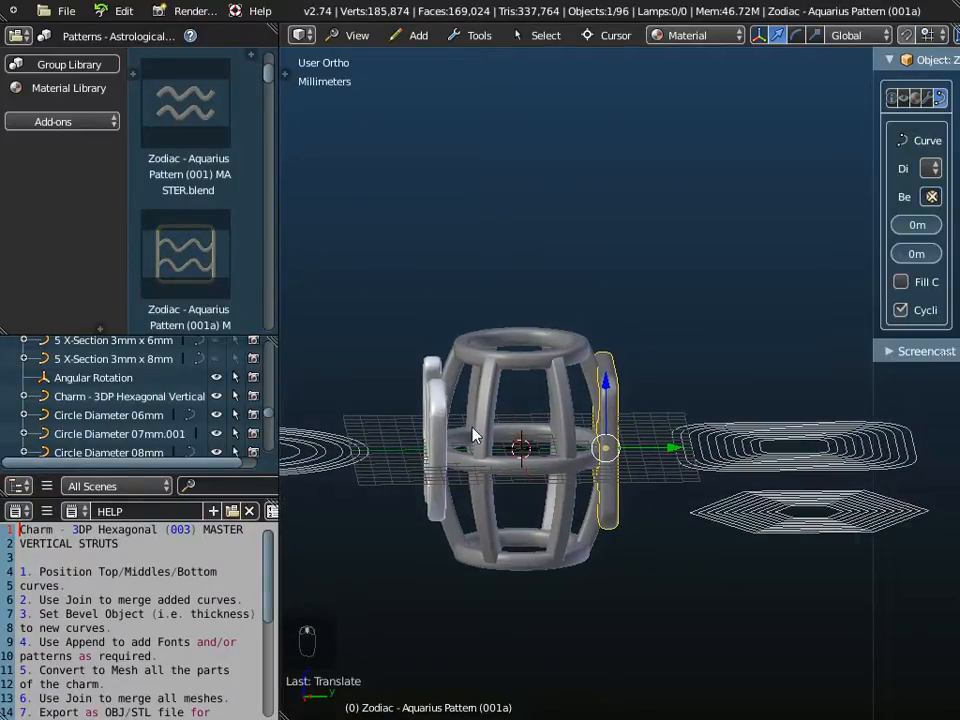
pyautogui.scroll(4, 461, 427)
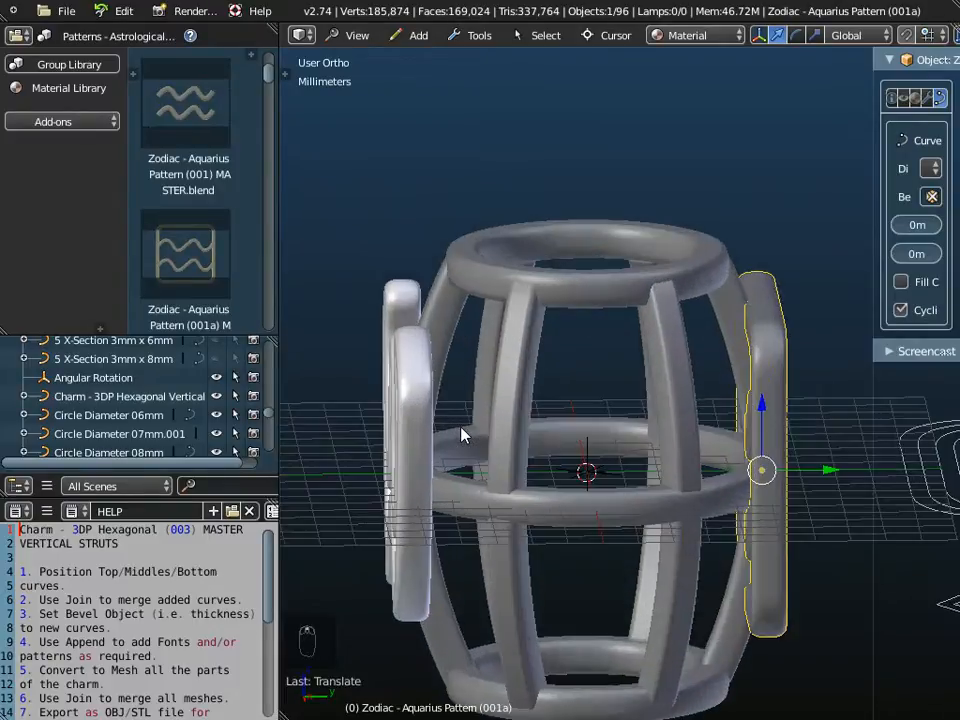
pyautogui.scroll(-1, 460, 432)
pyautogui.moveTo(473, 451); pyautogui.dragTo(510, 360, button='middle')
pyautogui.click(66, 12)
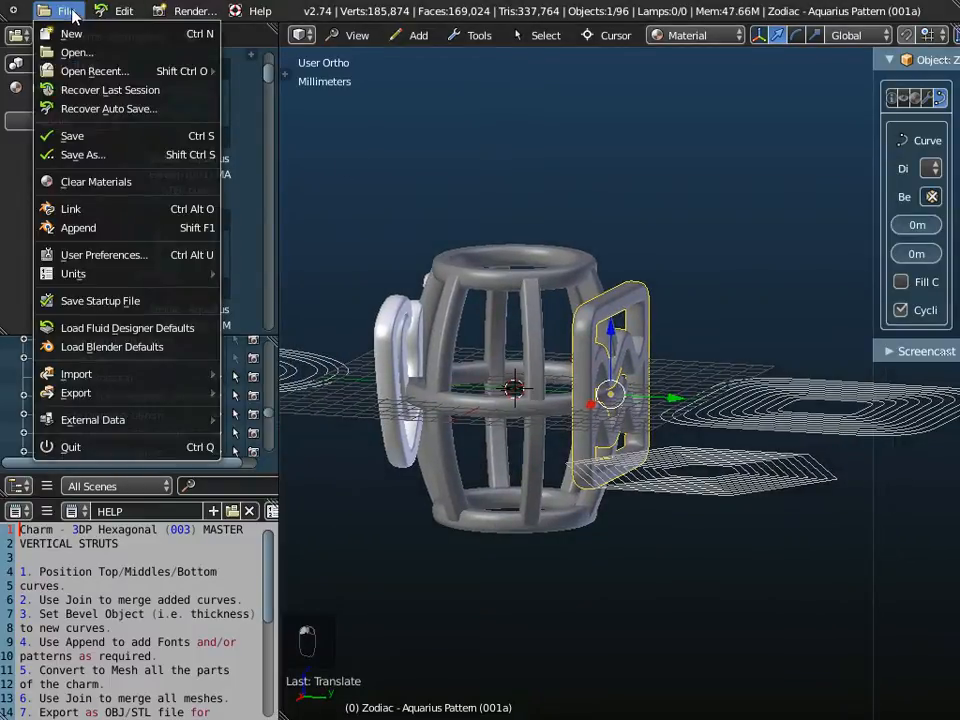
pyautogui.click(75, 140)
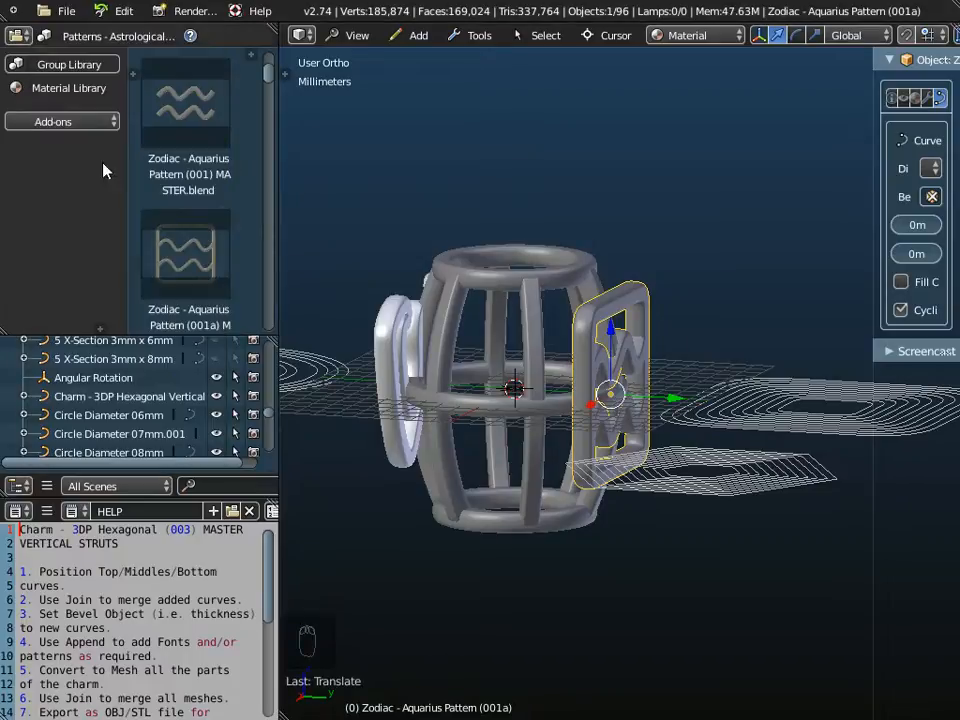
# Convert the Aquarius pattern curve to a mesh
pyautogui.moveTo(508, 400); pyautogui.dragTo(449, 504, button='middle')
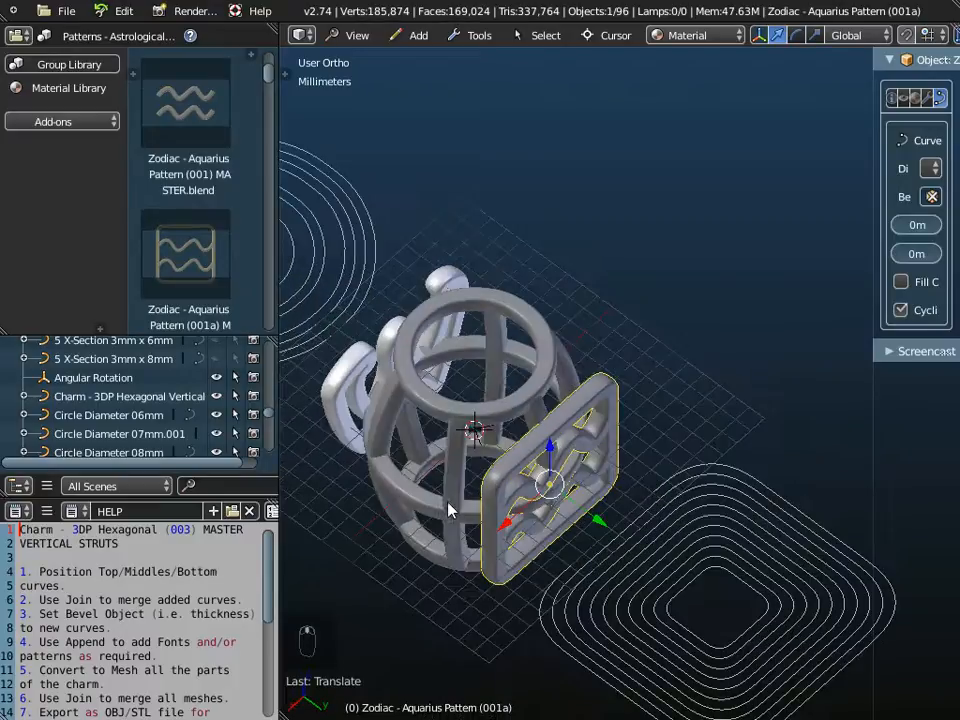
pyautogui.moveTo(527, 477); pyautogui.dragTo(527, 444, button='middle')
pyautogui.moveTo(456, 407); pyautogui.dragTo(525, 437, button='middle')
pyautogui.scroll(3, 525, 437)
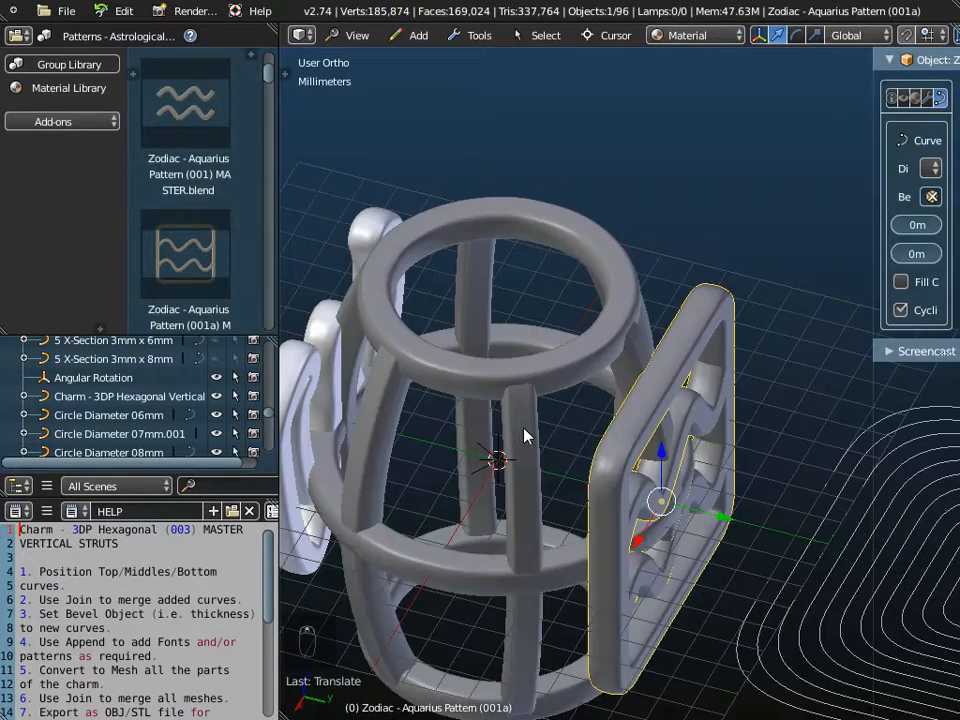
pyautogui.scroll(-3, 525, 437)
pyautogui.moveTo(548, 441); pyautogui.dragTo(476, 425, button='middle')
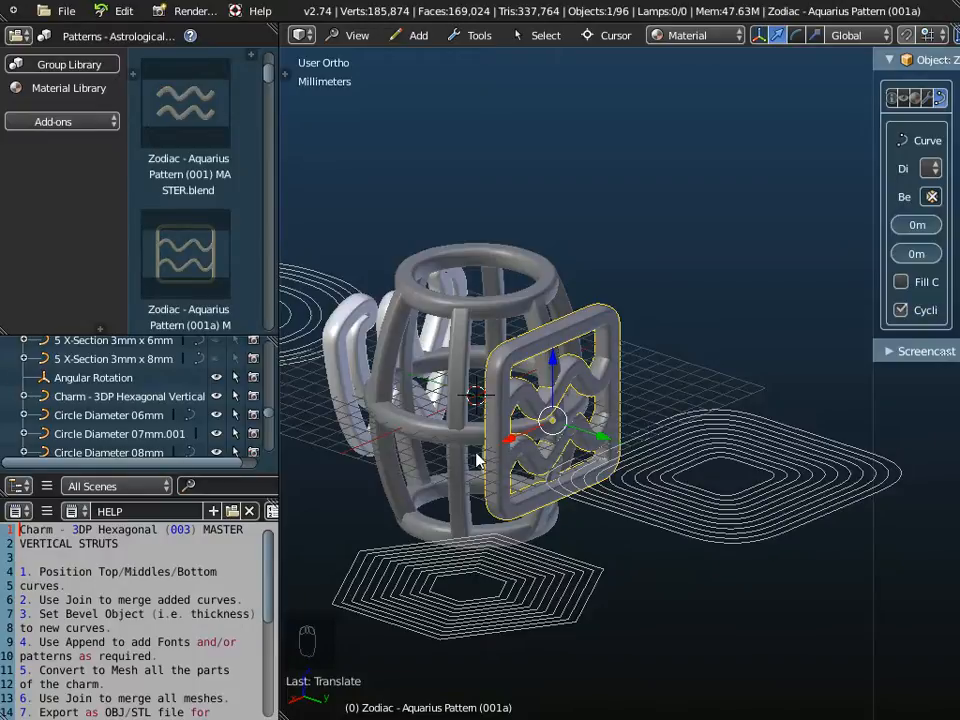
pyautogui.keyDown('shift'); pyautogui.moveTo(457, 468); pyautogui.dragTo(497, 432, button='middle'); pyautogui.keyUp('shift')
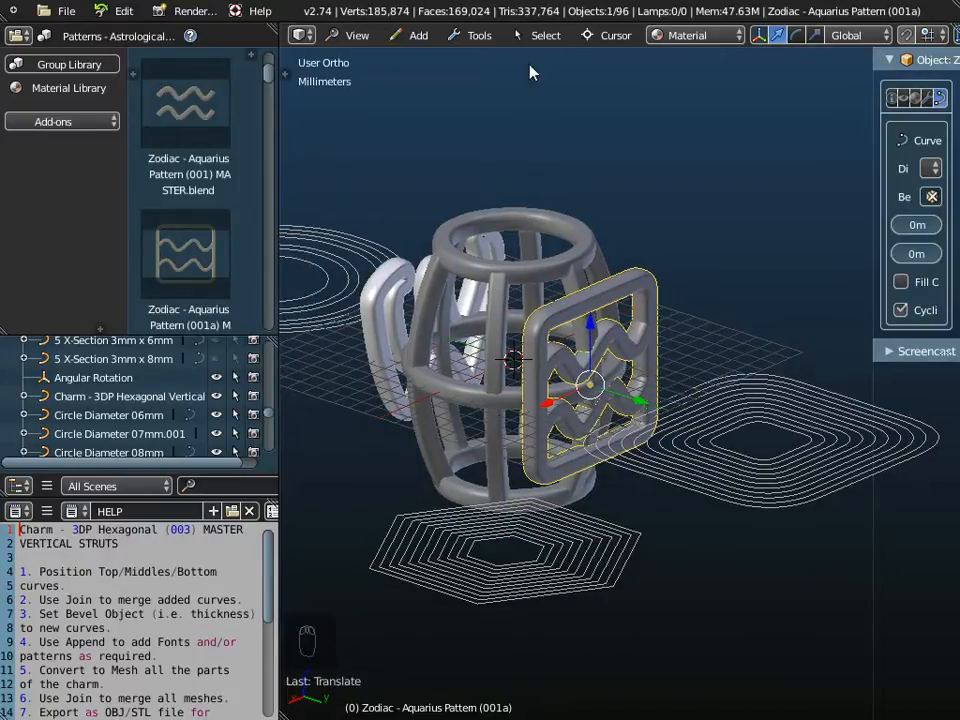
pyautogui.click(479, 35)
pyautogui.moveTo(500, 58)
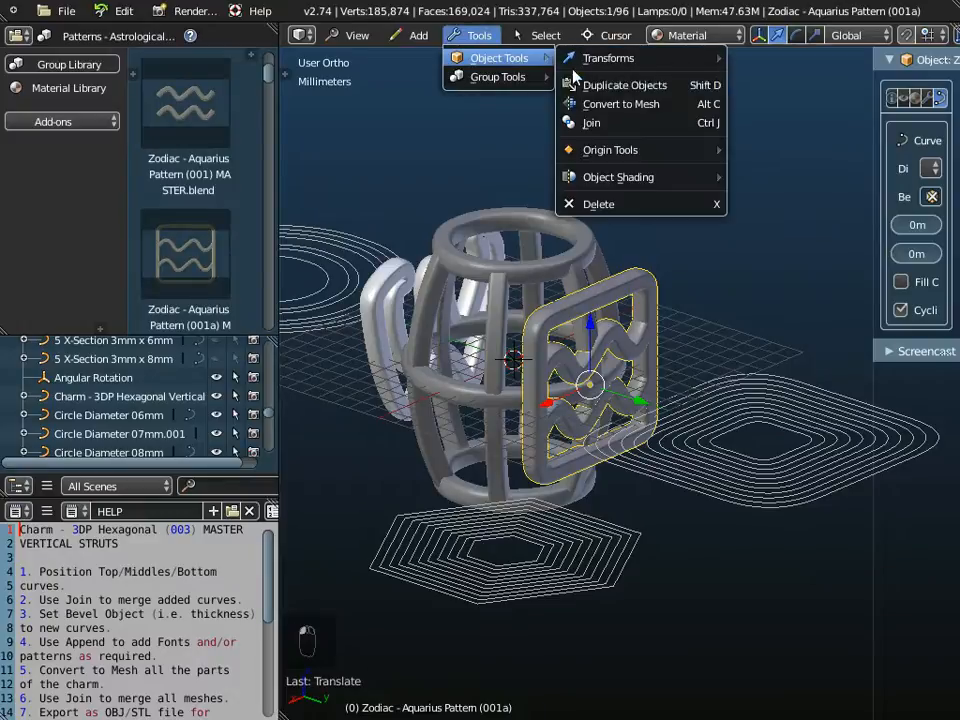
pyautogui.click(640, 106)
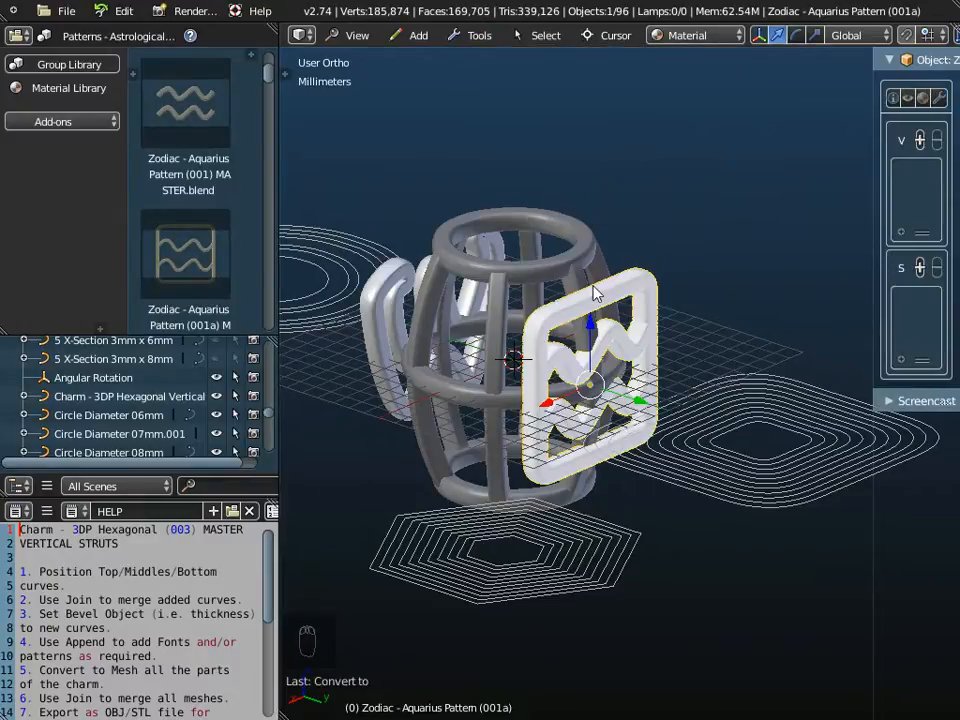
# Select the Harrington W at the front of the charm and convert it to a mesh
pyautogui.rightClick(381, 293)
pyautogui.click(479, 35)
pyautogui.moveTo(484, 62)
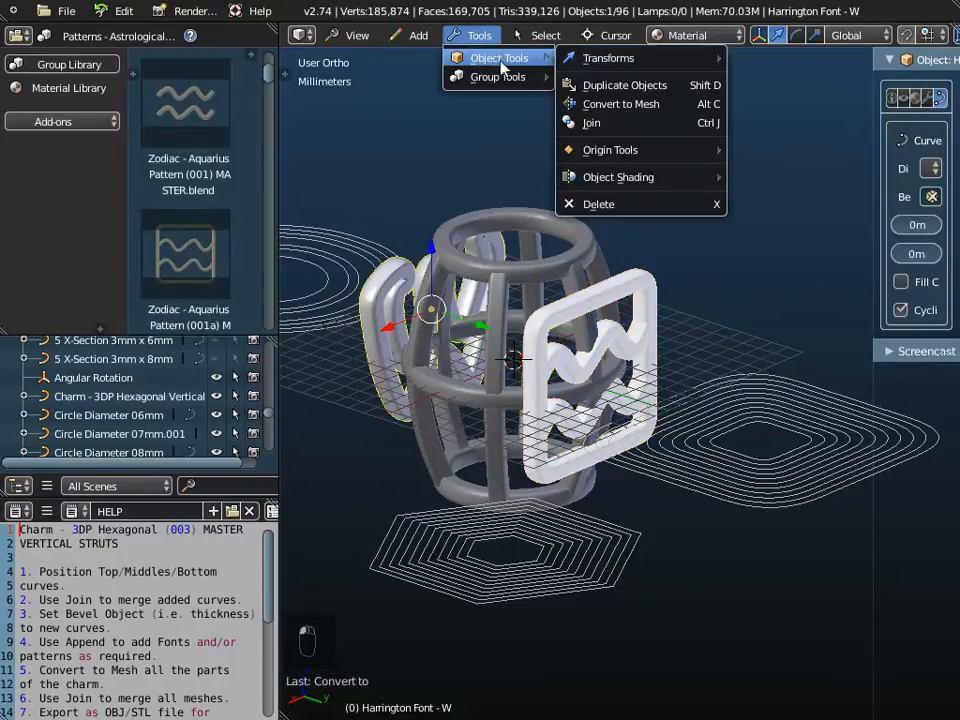
pyautogui.click(612, 106)
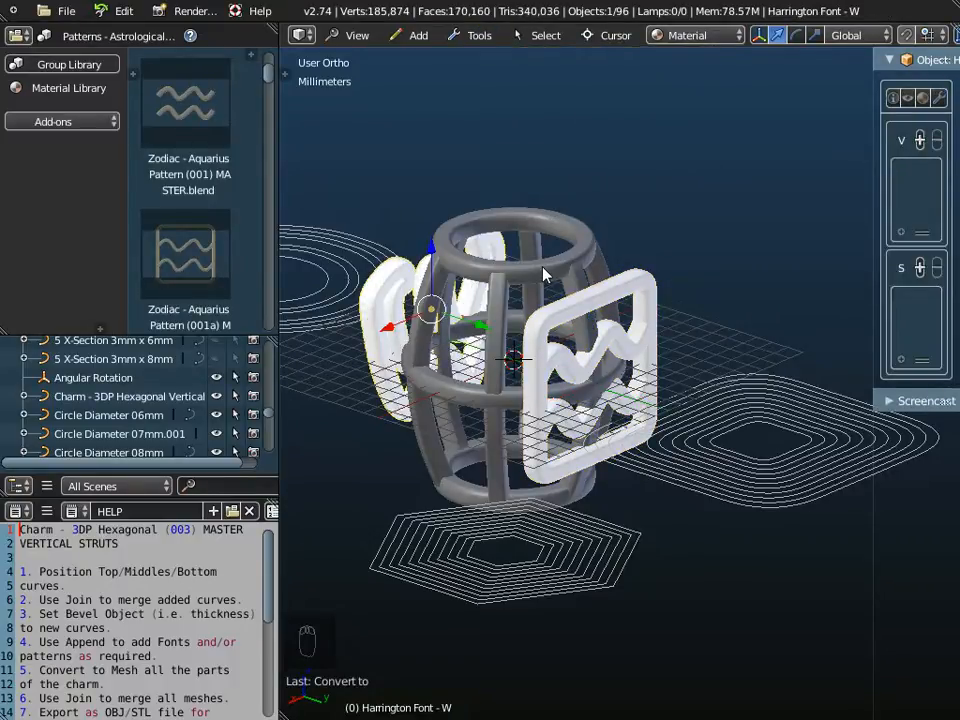
# Select the joined horizontal rings of the skeleton and convert them to a mesh
pyautogui.rightClick(543, 274)
pyautogui.click(479, 35)
pyautogui.moveTo(485, 58)
pyautogui.click(612, 104)
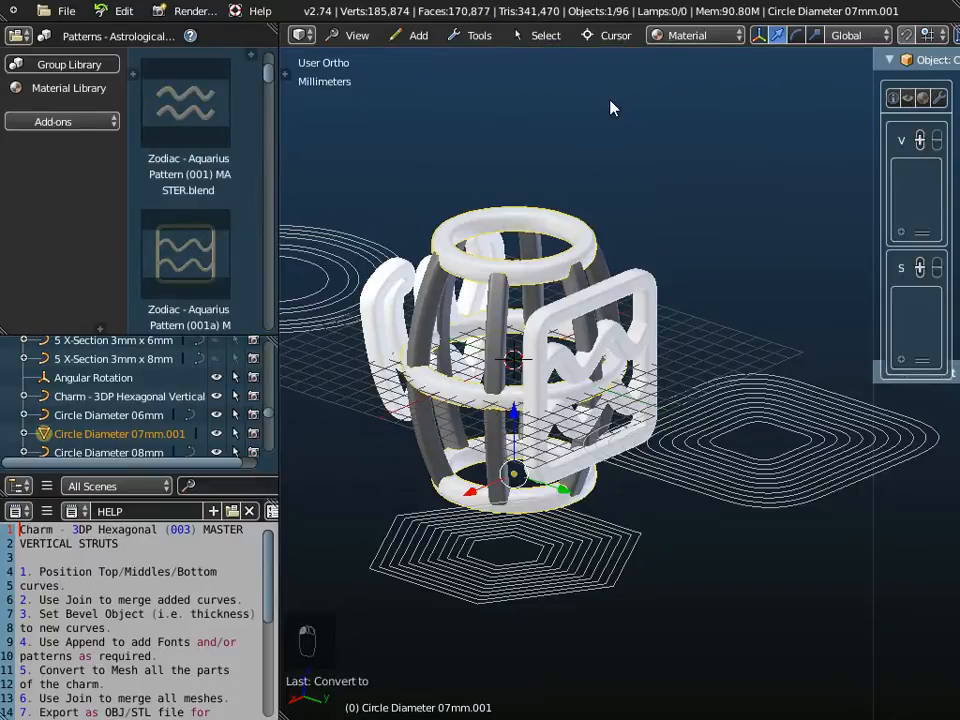
# Select the hexagonal vertical struts and convert them to a mesh
pyautogui.rightClick(500, 338)
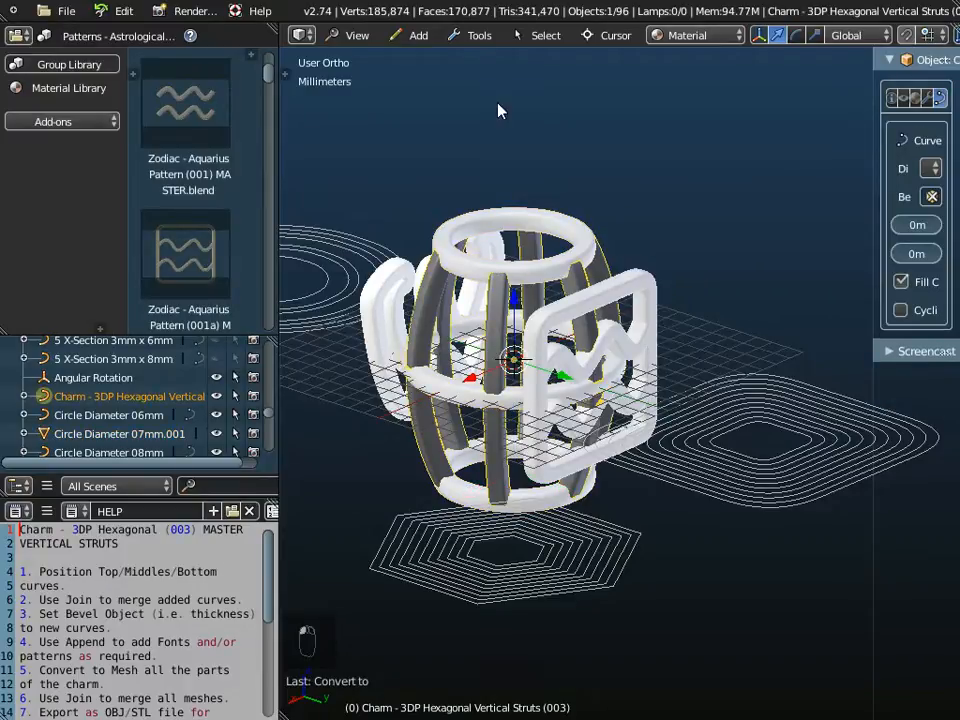
pyautogui.click(479, 35)
pyautogui.moveTo(497, 60)
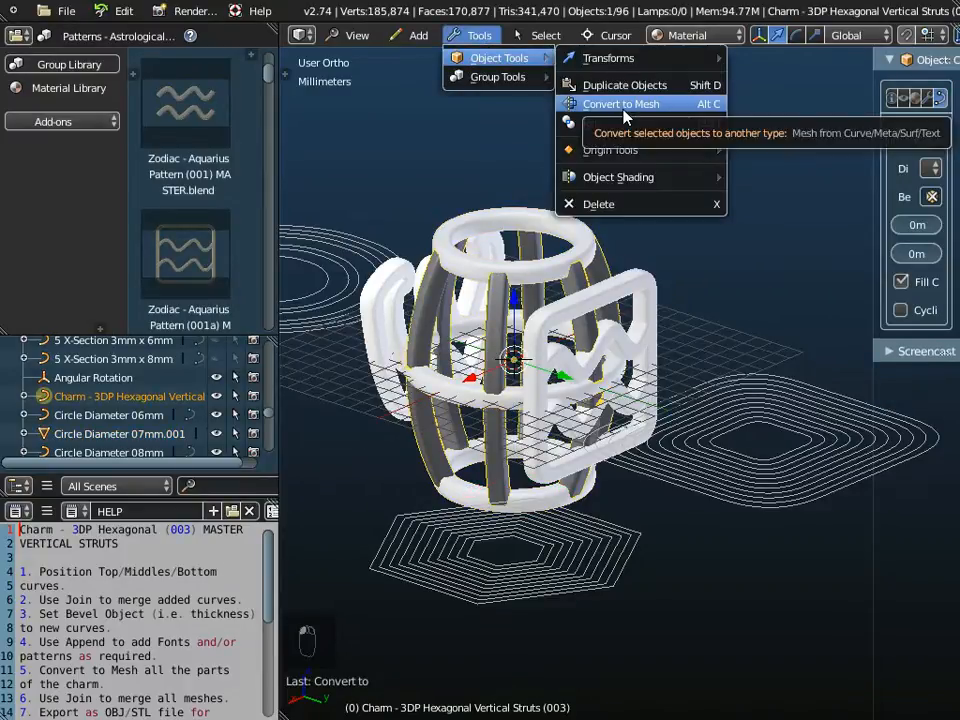
pyautogui.click(576, 103)
# Join the Aquarius pattern, the Harrington W and the horizontal rings into one mesh
pyautogui.moveTo(508, 388); pyautogui.dragTo(671, 356, button='middle')
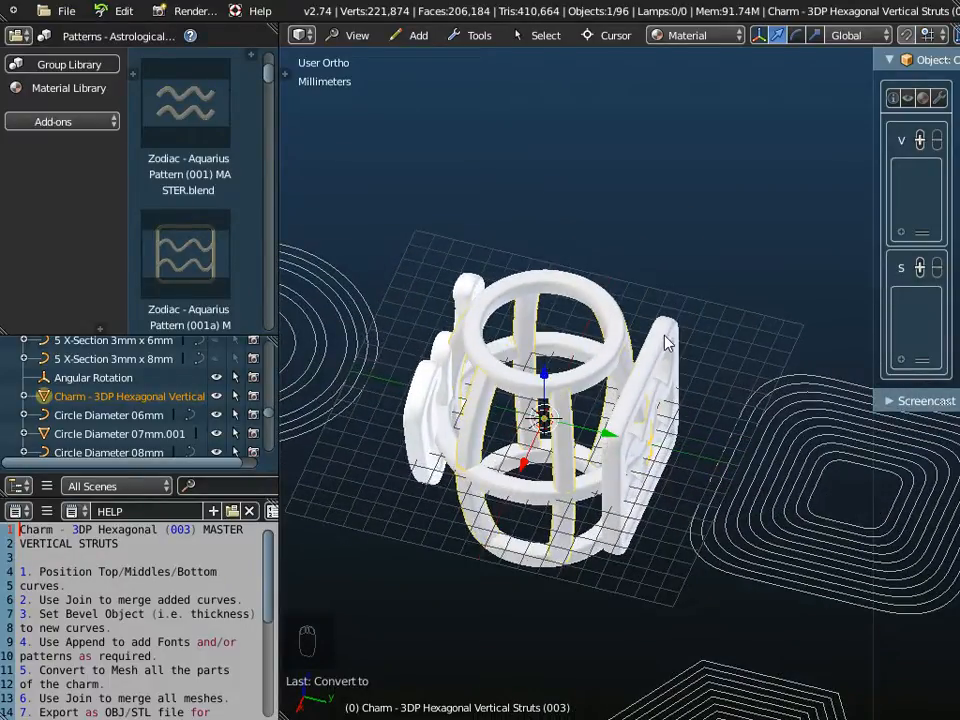
pyautogui.rightClick(667, 343)
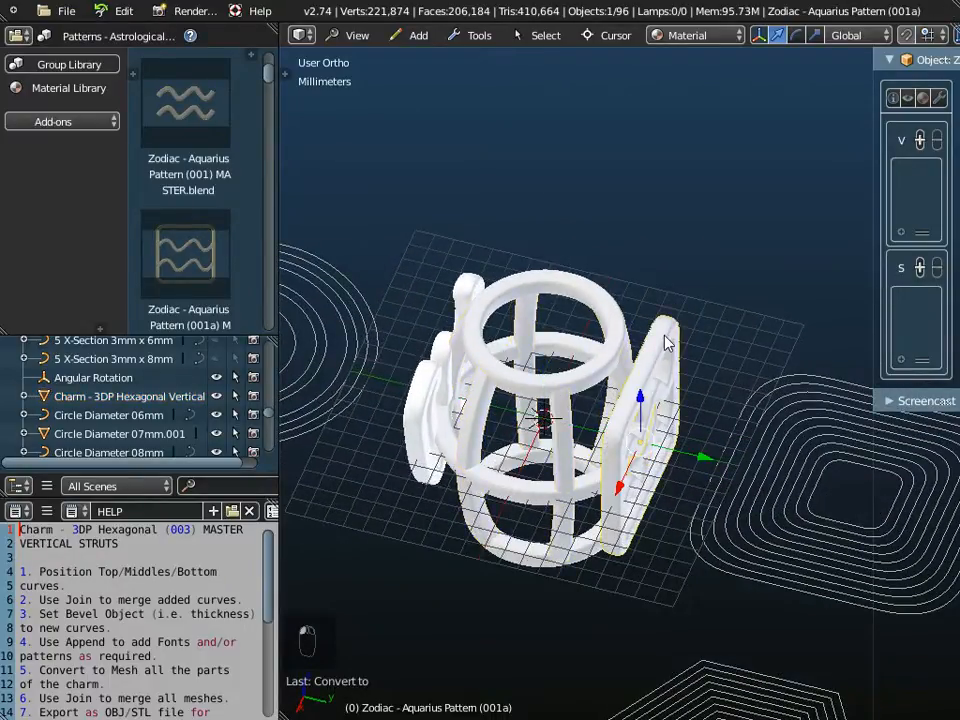
pyautogui.keyDown('shift'); pyautogui.rightClick(470, 293); pyautogui.keyUp('shift')
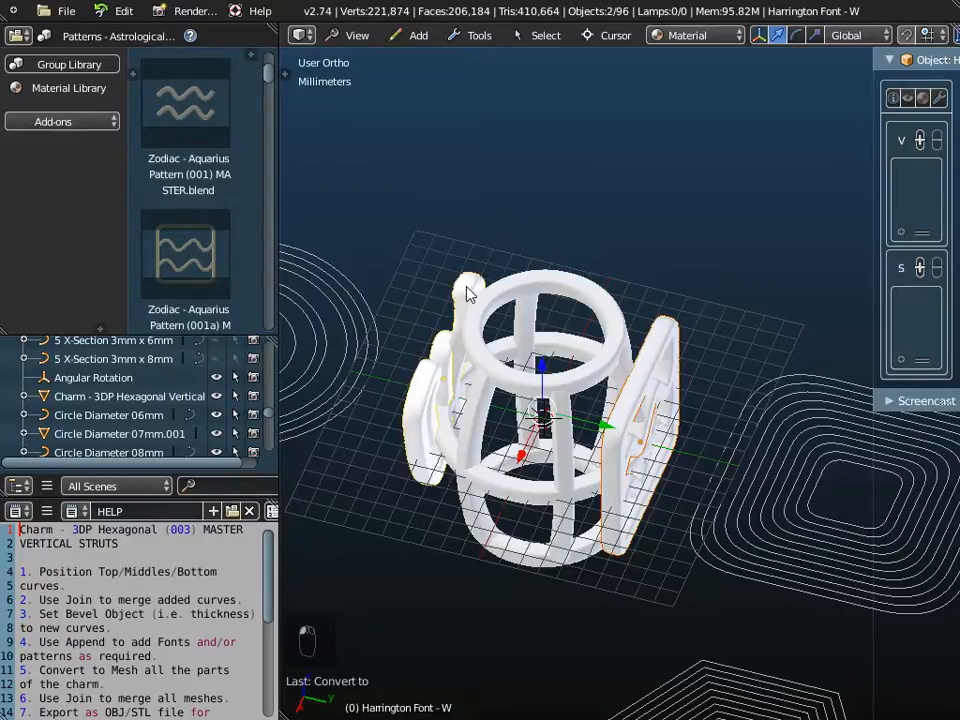
pyautogui.keyDown('shift'); pyautogui.rightClick(590, 300); pyautogui.keyUp('shift')
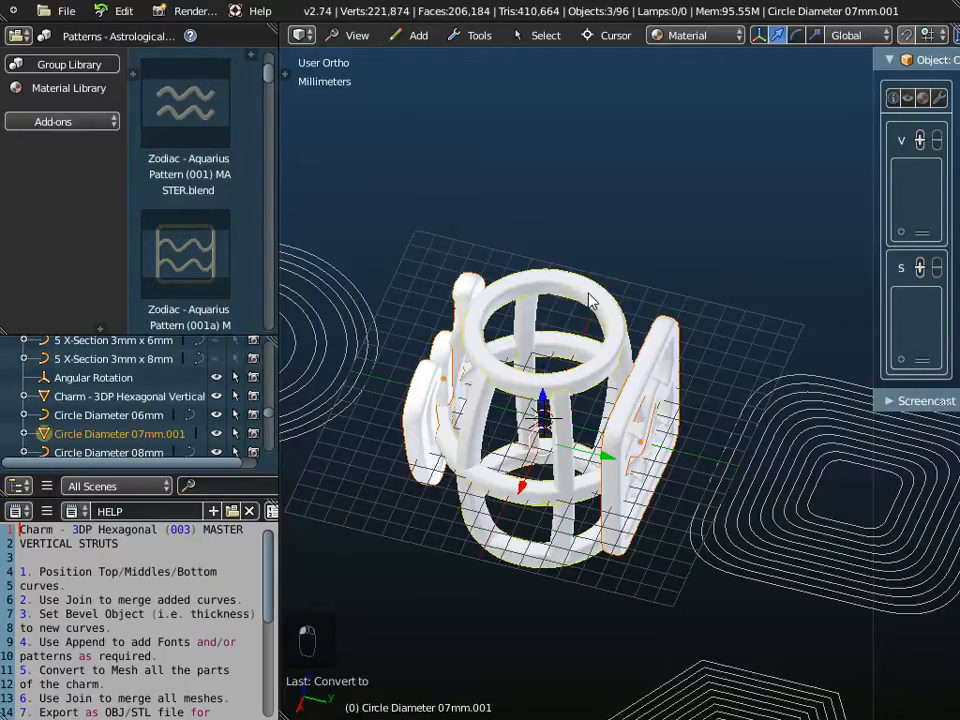
pyautogui.click(479, 36)
pyautogui.moveTo(495, 58)
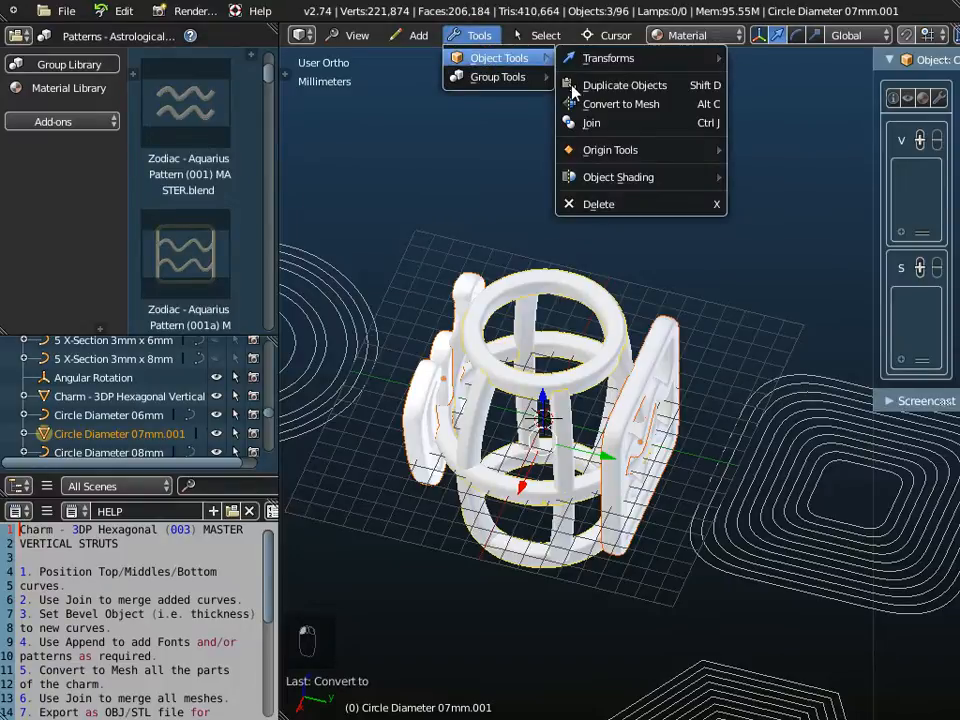
# Join the hexagonal vertical struts with the merged rings, letter and pattern to form a single charm mesh
pyautogui.moveTo(539, 437); pyautogui.dragTo(570, 370, button='middle')
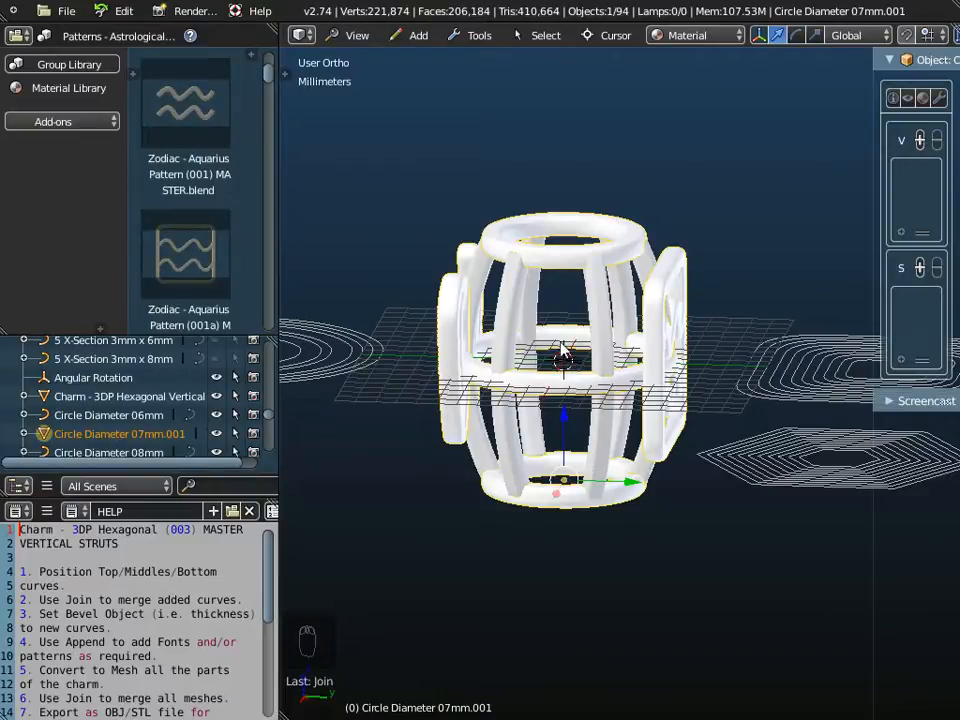
pyautogui.keyDown('shift'); pyautogui.rightClick(512, 311); pyautogui.keyUp('shift')
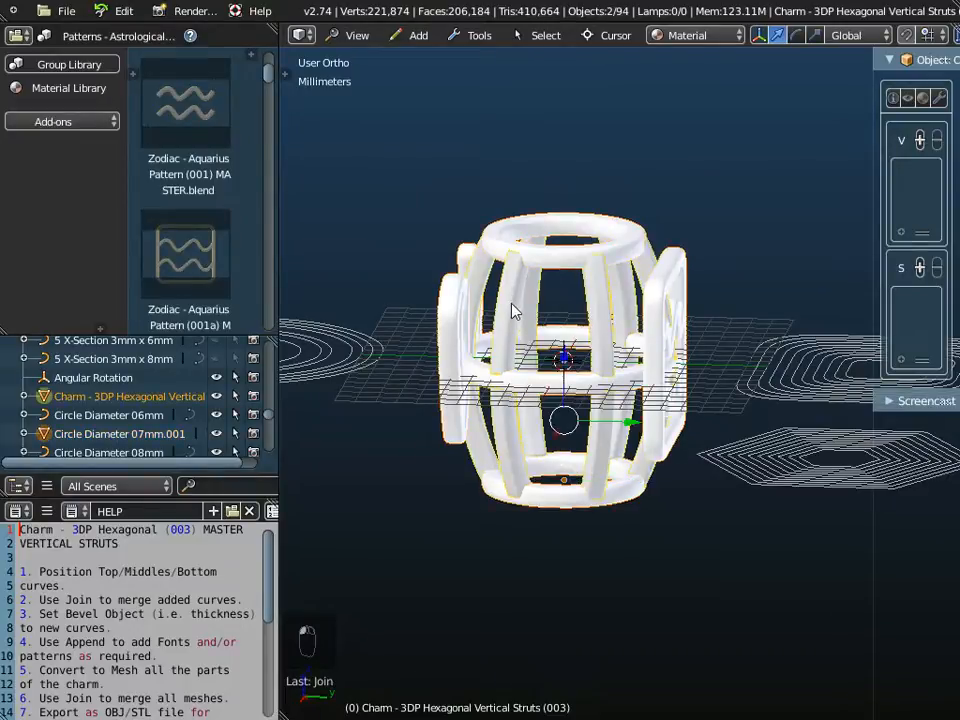
pyautogui.click(479, 36)
pyautogui.moveTo(500, 58)
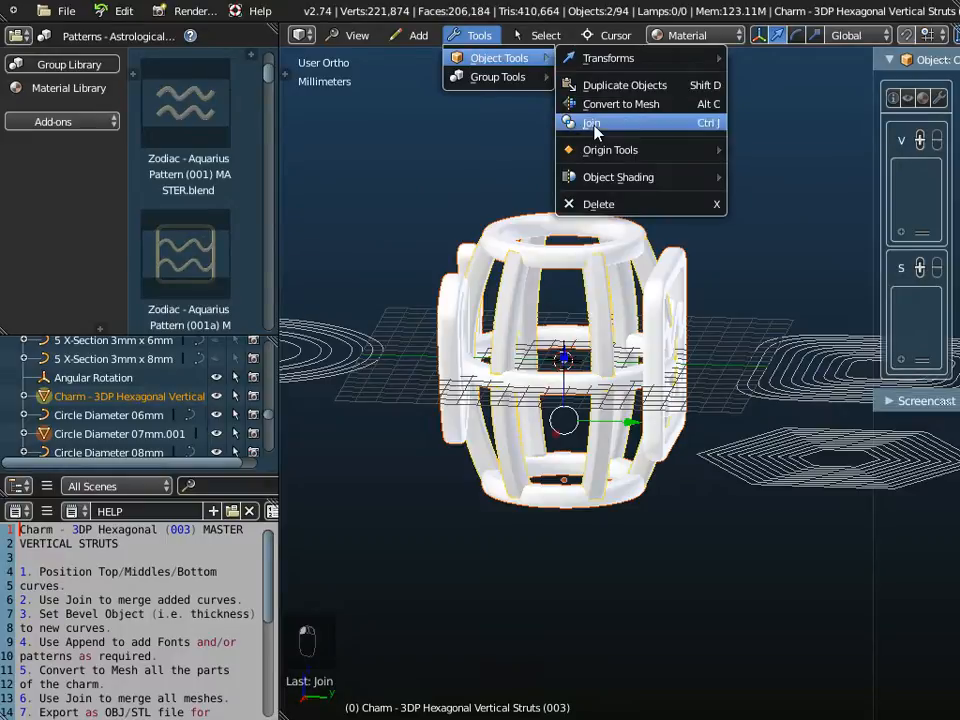
pyautogui.click(593, 123)
pyautogui.moveTo(563, 302); pyautogui.dragTo(596, 300)
pyautogui.moveTo(404, 310); pyautogui.dragTo(510, 480, button='middle')
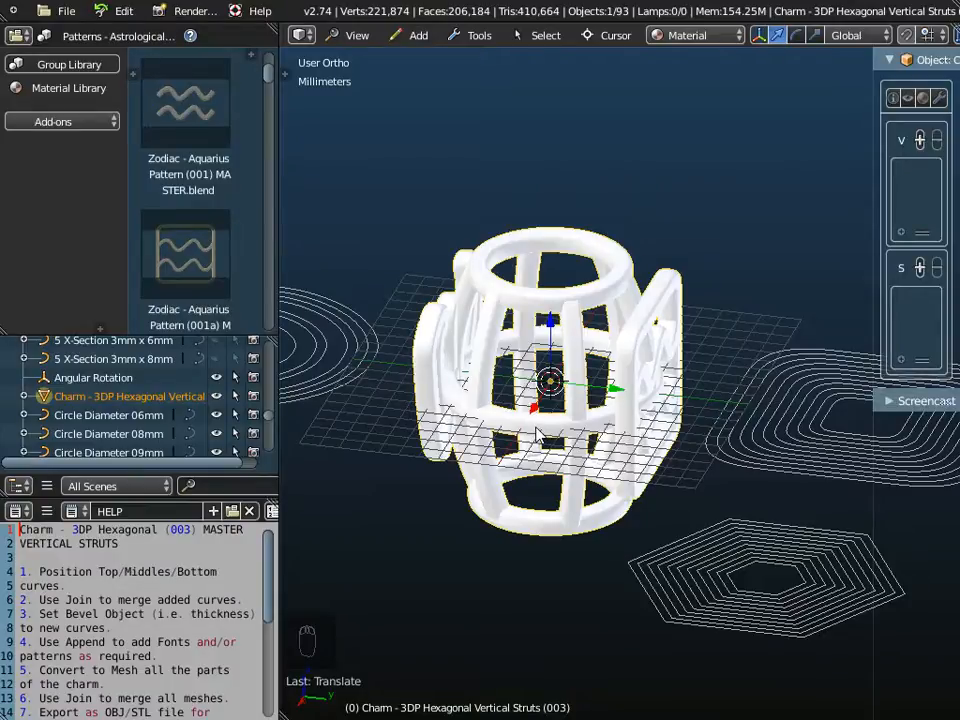
pyautogui.scroll(2, 537, 433)
pyautogui.scroll(-2, 537, 433)
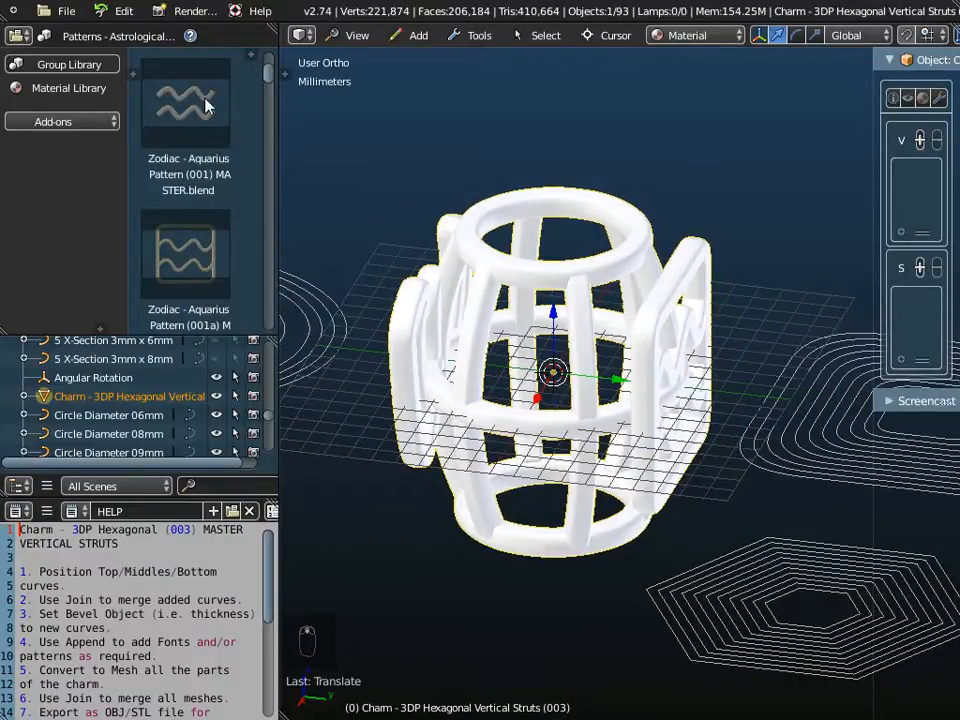
# Export the joined charm to the Desktop as the STL file "Charm - 3DP Hexagonal Skeleton W Aquarius.stl"
pyautogui.click(66, 12)
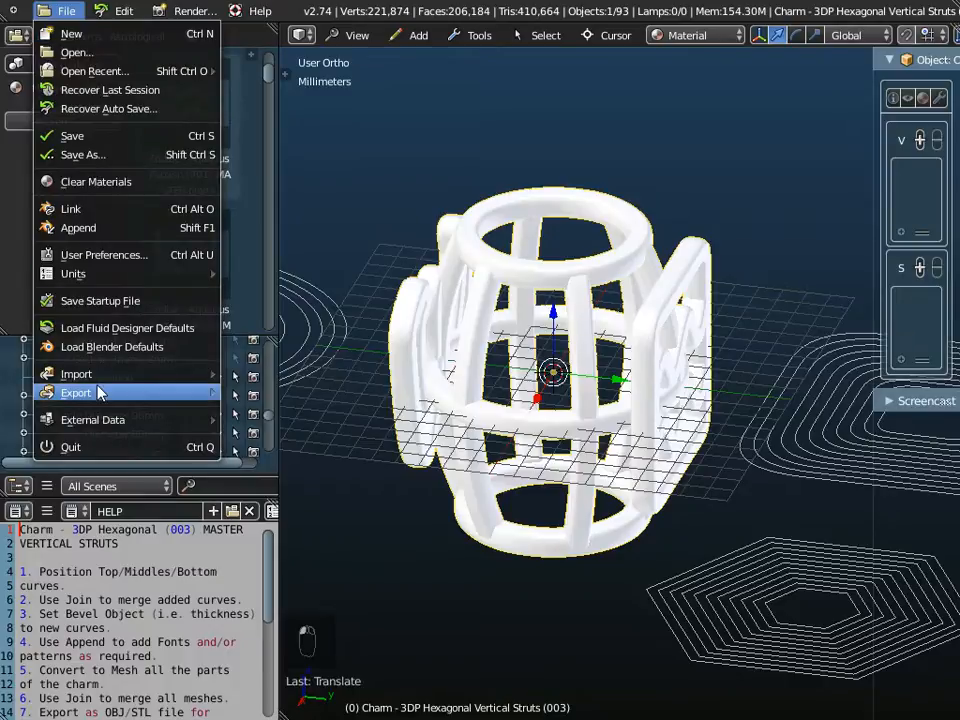
pyautogui.moveTo(98, 394)
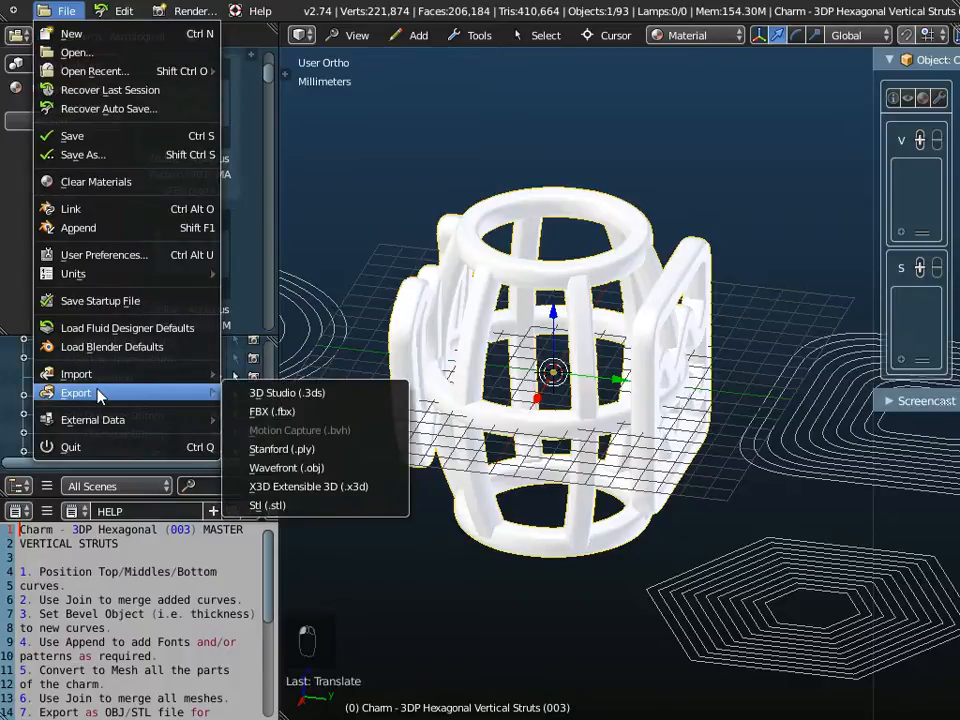
pyautogui.click(285, 508)
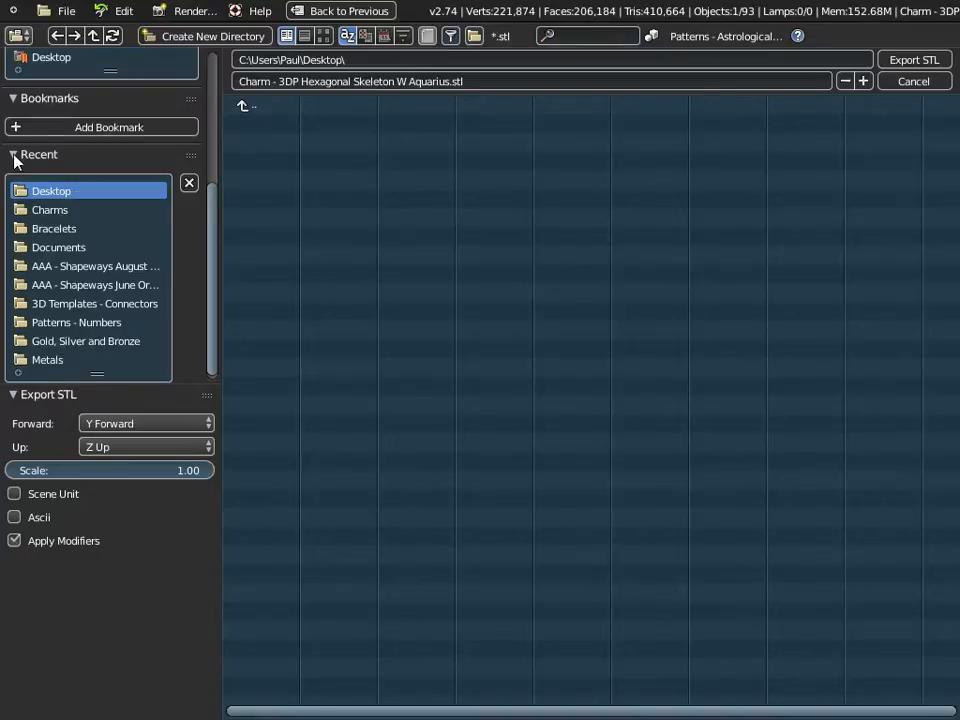
pyautogui.scroll(3, 88, 250)
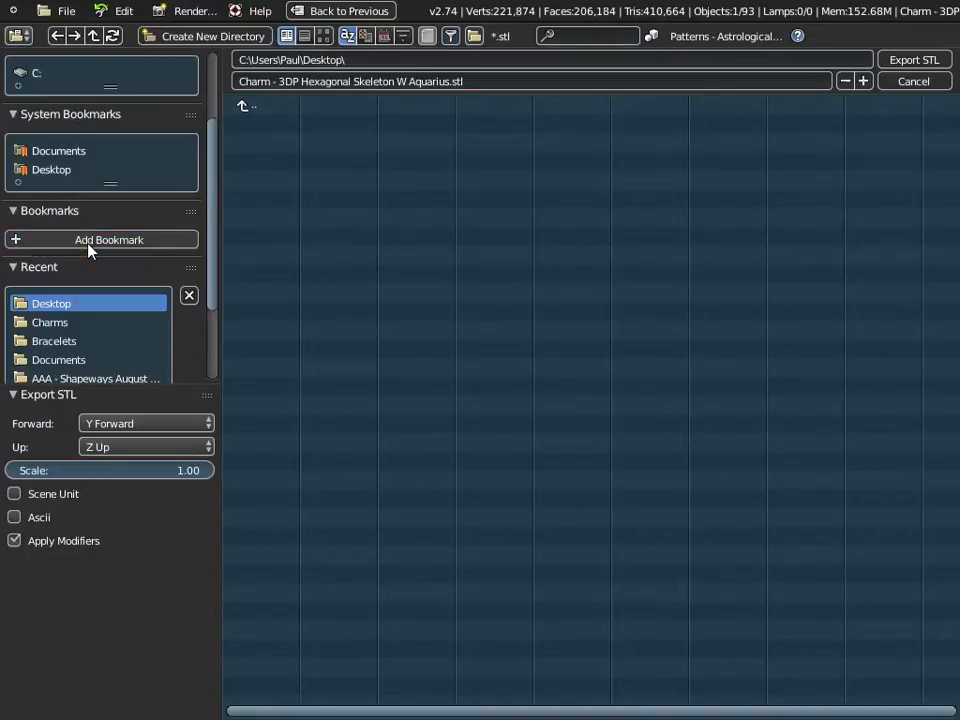
pyautogui.click(45, 170)
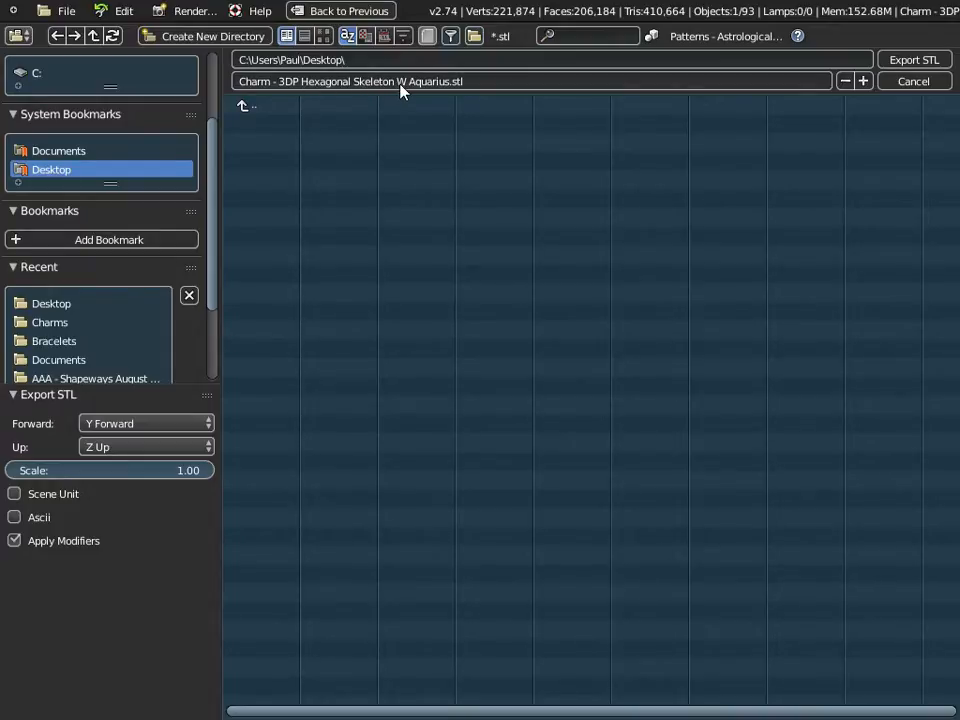
pyautogui.click(904, 62)
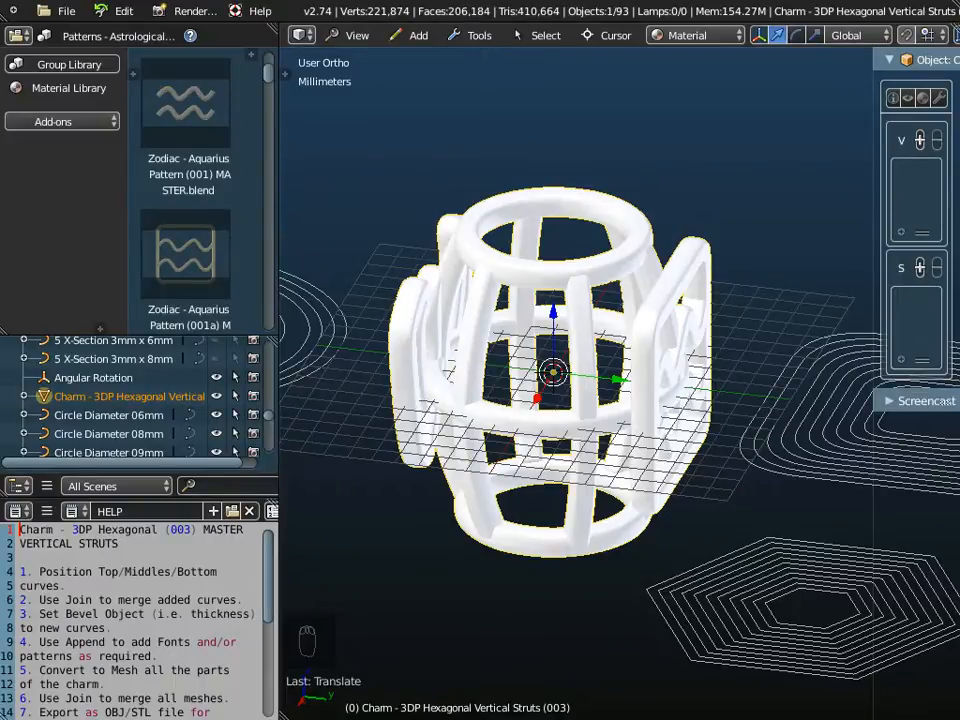
# Switch to netfabb Basic and open "Charm - 3DP Hexagonal Skeleton W Aquarius" from the Desktop
pyautogui.click(541, 716)
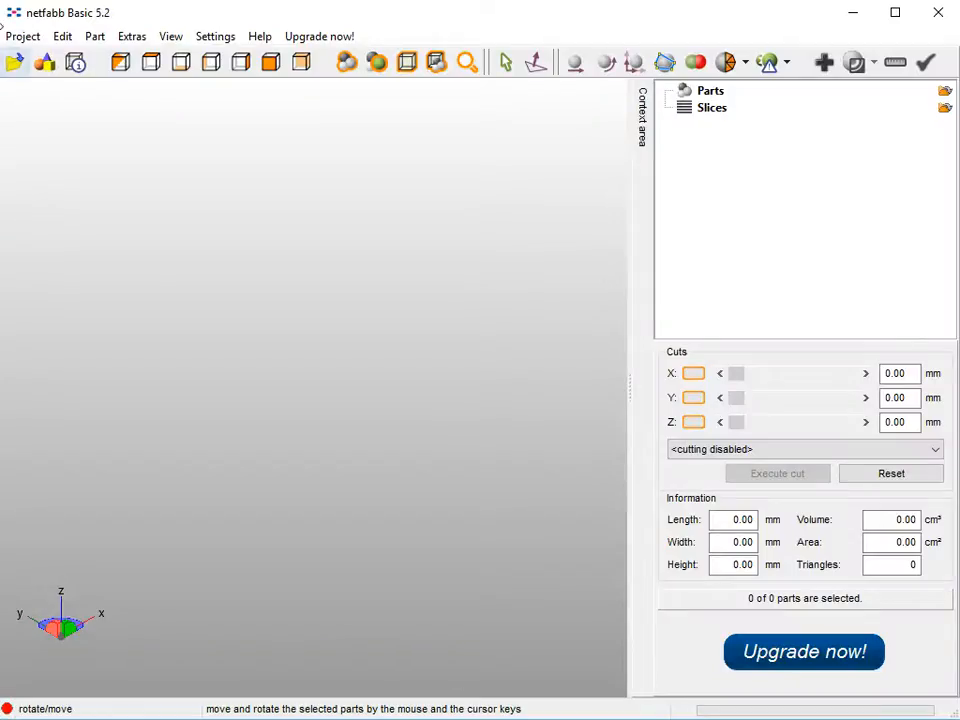
pyautogui.click(30, 36)
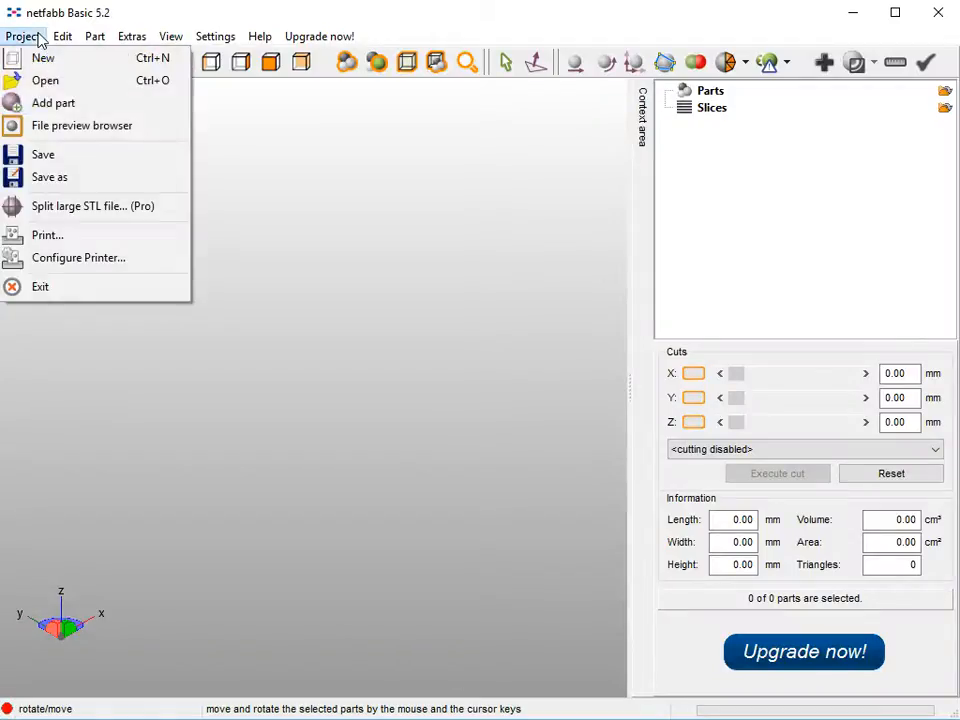
pyautogui.click(62, 86)
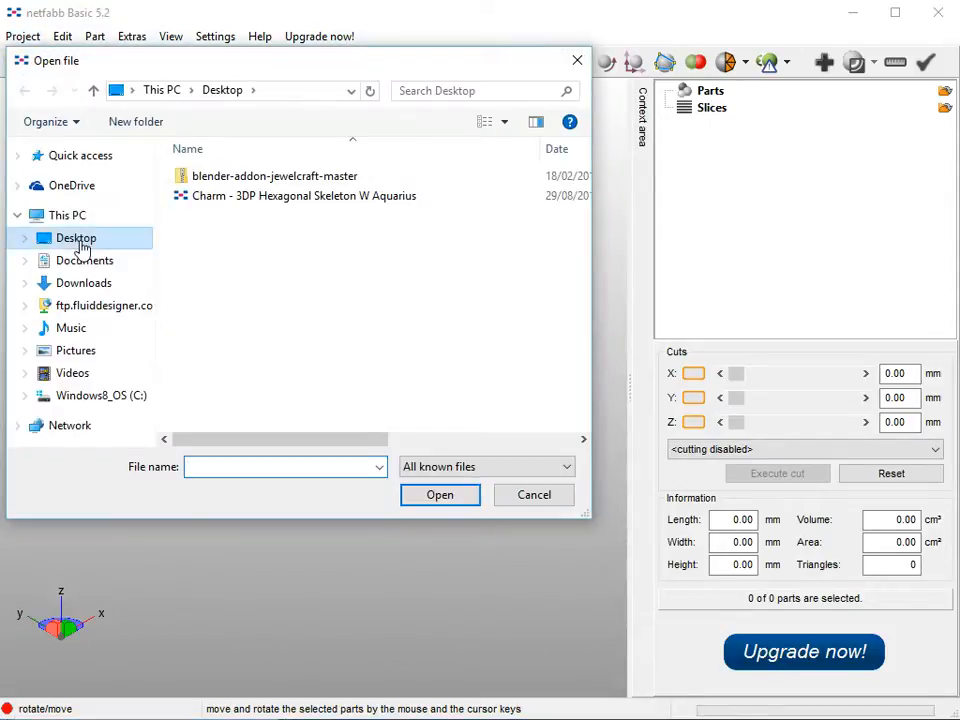
pyautogui.click(305, 200)
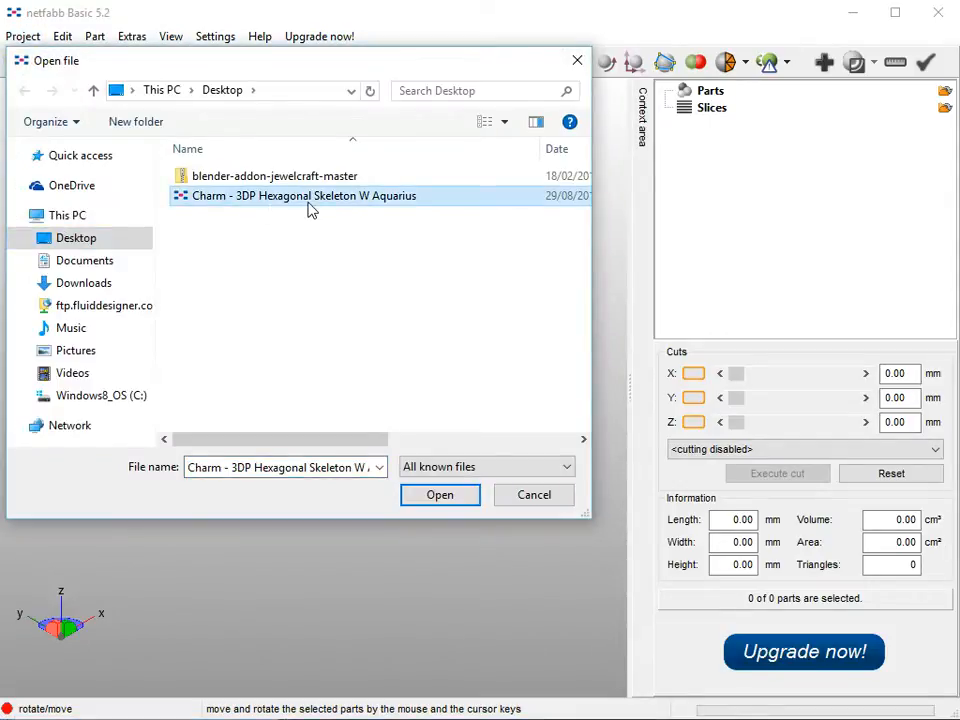
pyautogui.click(441, 500)
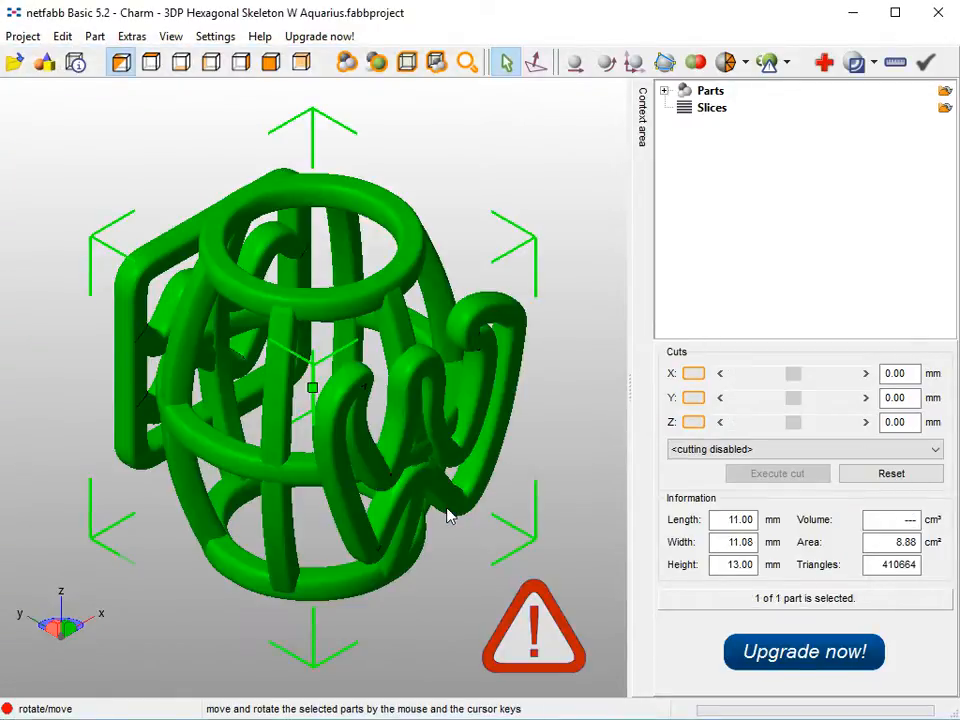
# Start a part repair on the charm and update its mesh statistics
pyautogui.moveTo(456, 490); pyautogui.dragTo(590, 360, button='right')
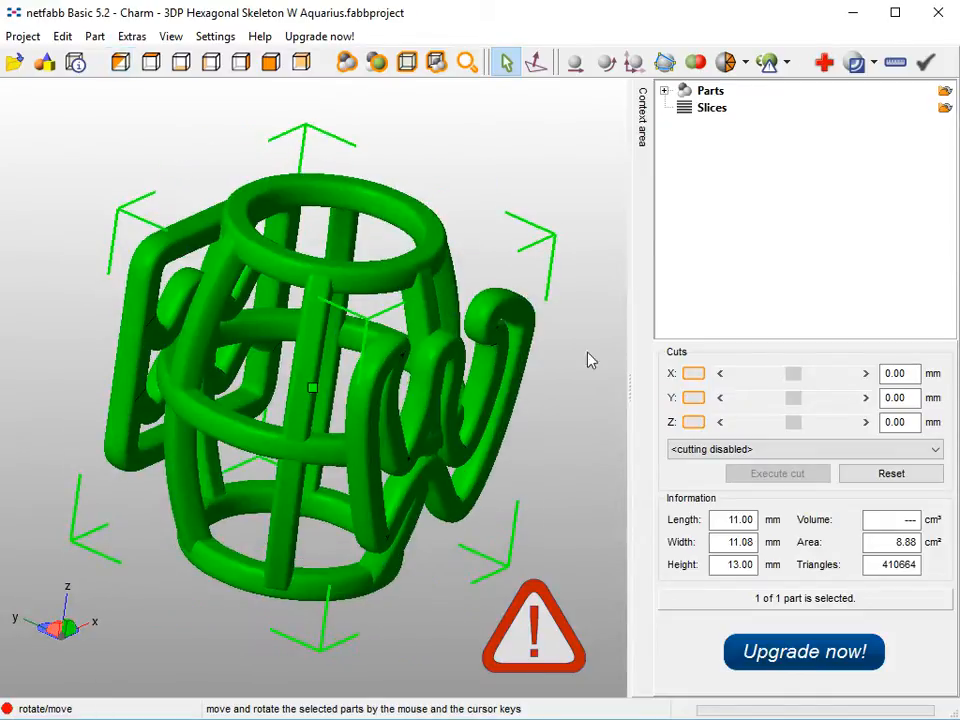
pyautogui.click(825, 63)
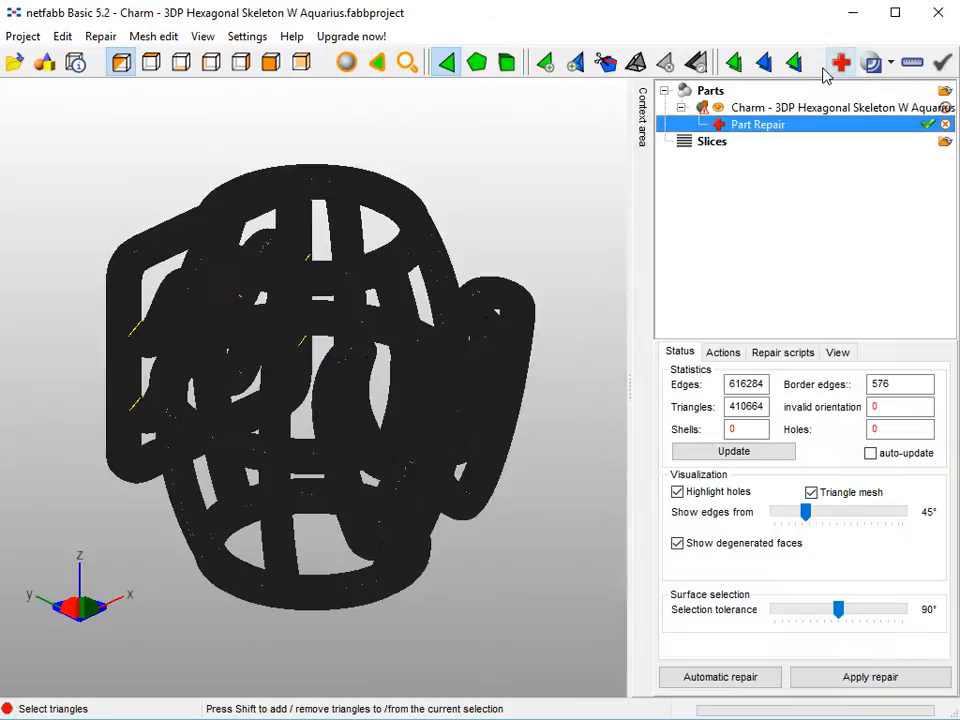
pyautogui.click(724, 460)
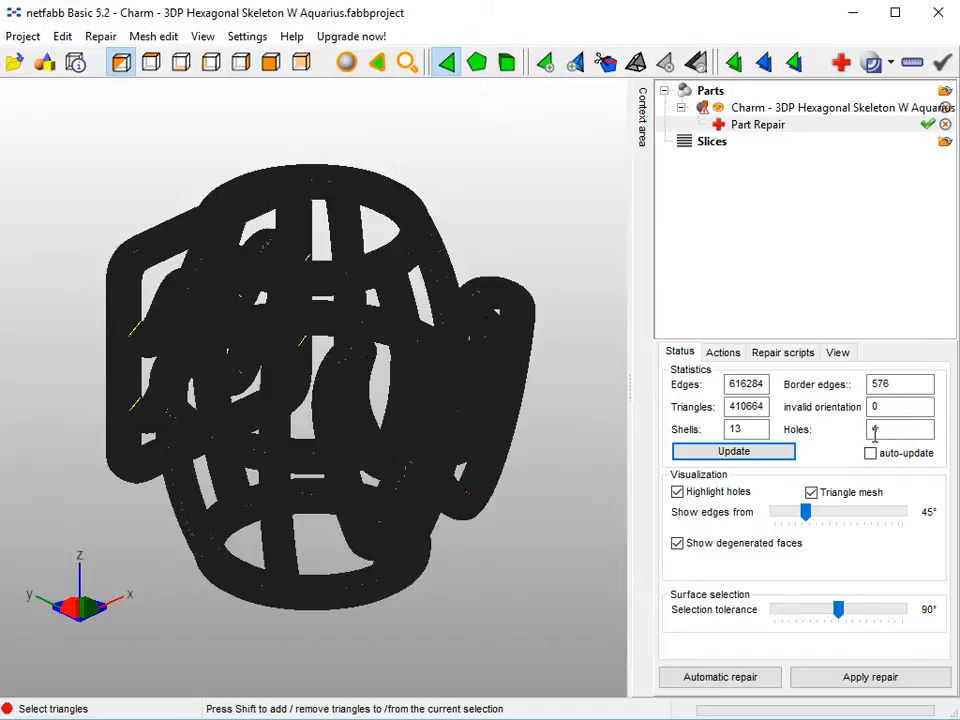
# Run an automatic repair on the charm mesh and apply it, removing the old part
pyautogui.click(722, 679)
pyautogui.click(400, 411)
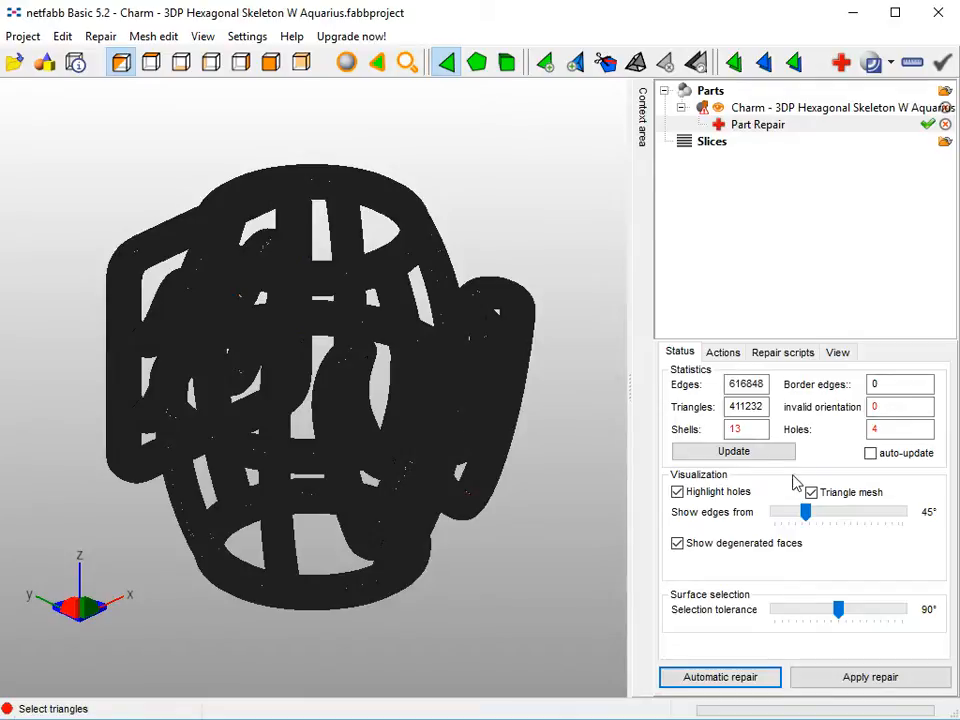
pyautogui.click(753, 462)
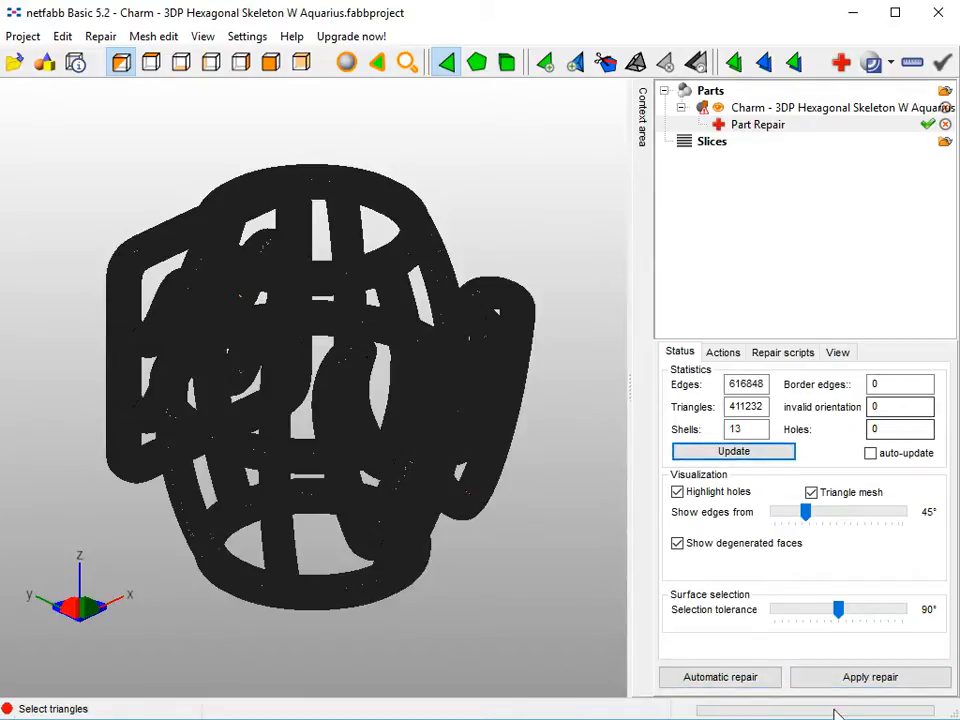
pyautogui.click(853, 677)
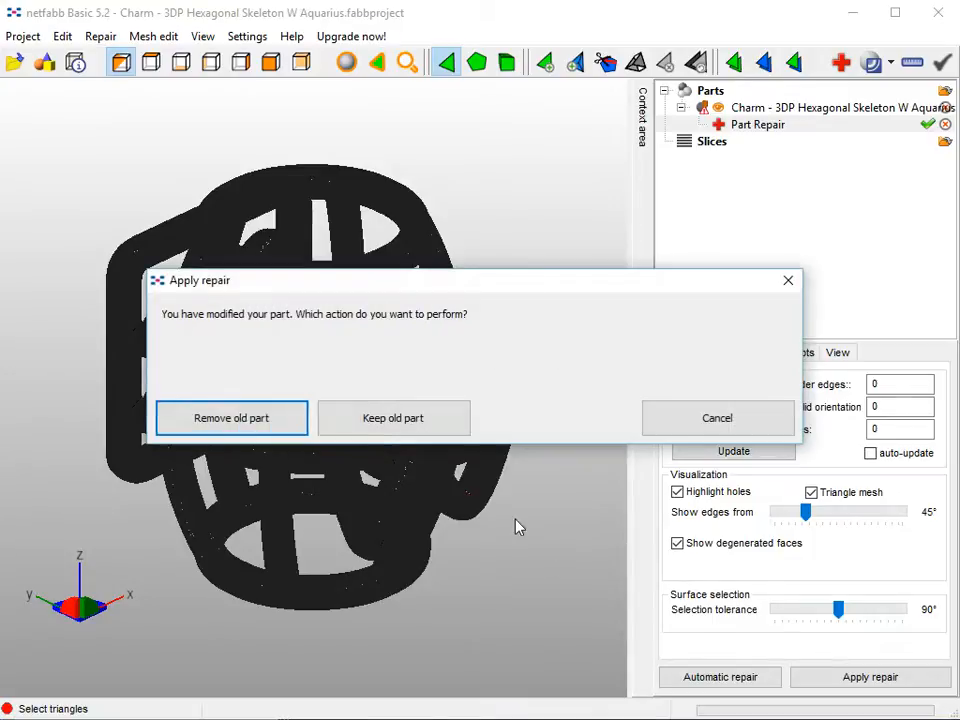
pyautogui.click(262, 420)
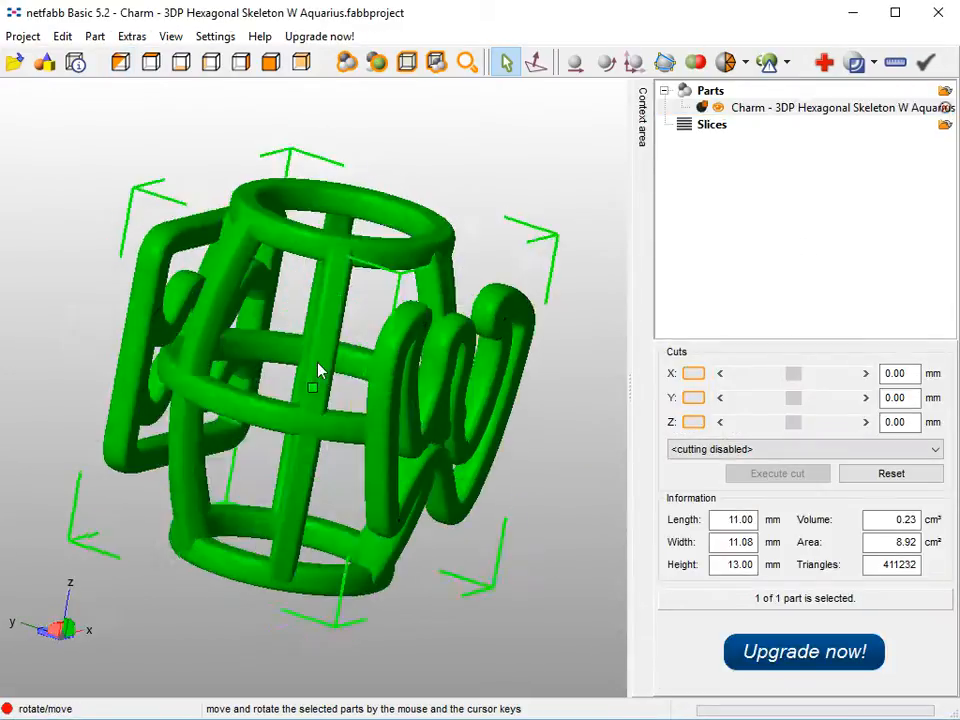
# Export the repaired part as STL to the Desktop, replacing the existing "Charm - 3DP Hexagonal Skeleton W Aquarius" file
pyautogui.moveTo(318, 370); pyautogui.dragTo(379, 403, button='right')
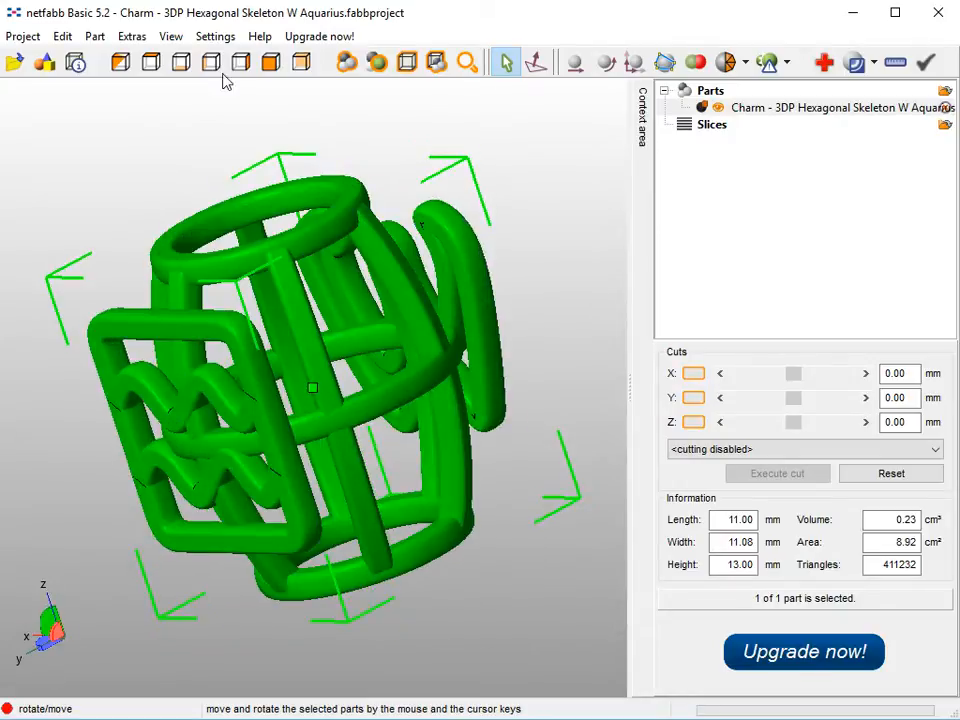
pyautogui.click(95, 36)
pyautogui.moveTo(137, 117)
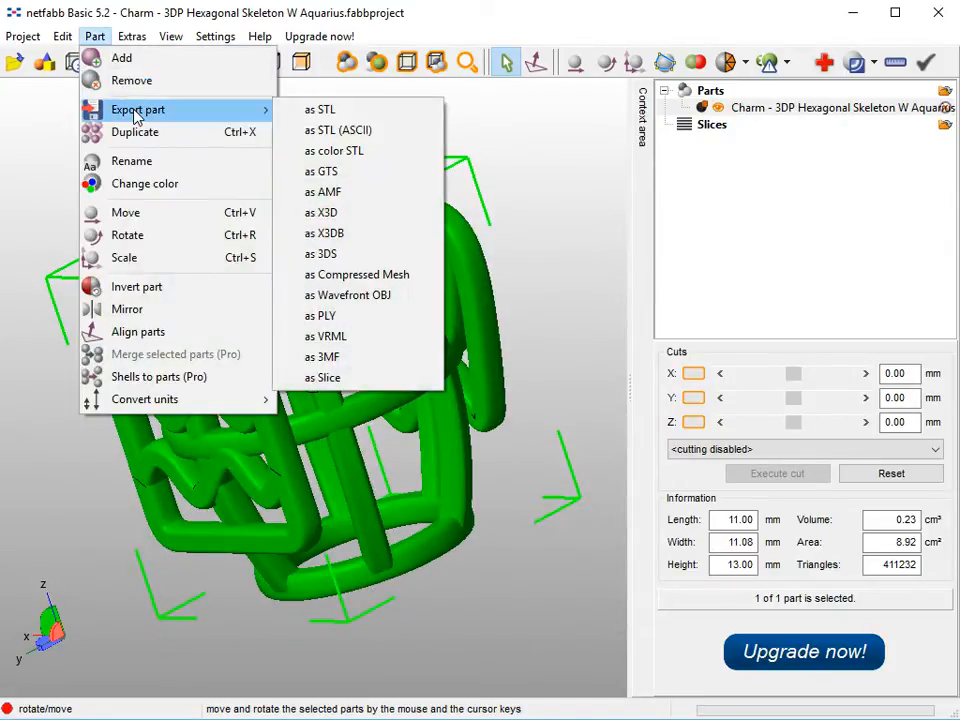
pyautogui.click(366, 112)
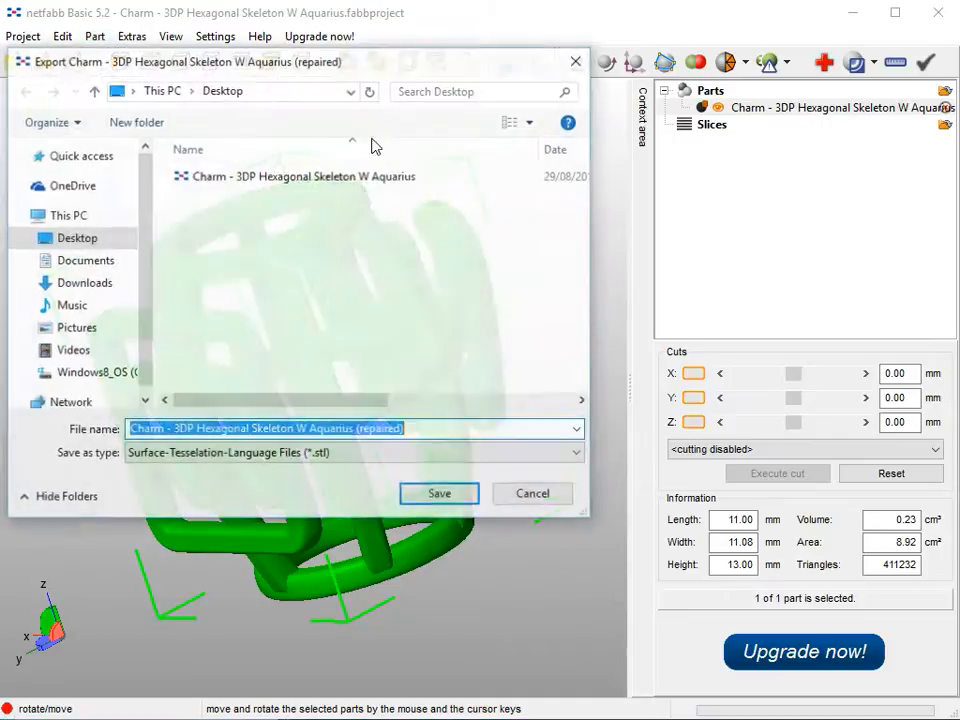
pyautogui.click(280, 178)
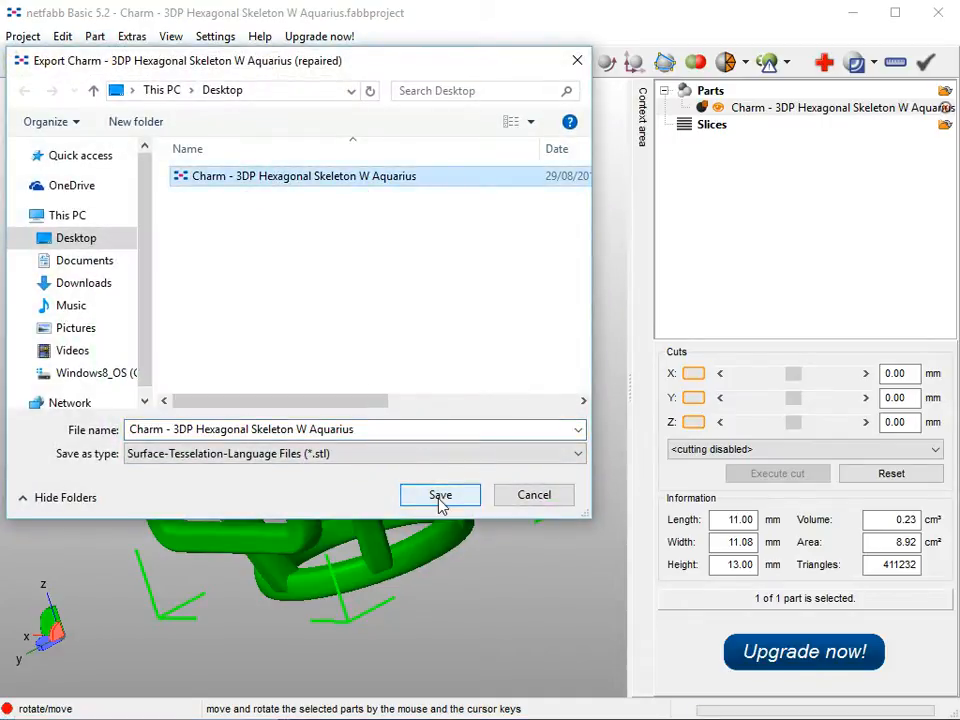
pyautogui.click(440, 496)
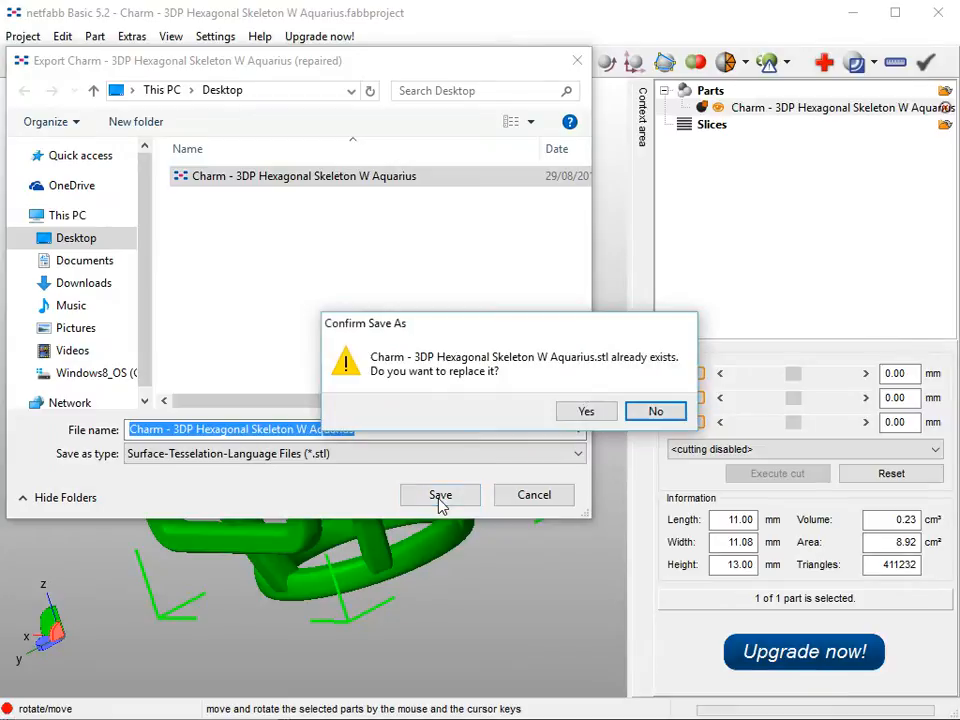
pyautogui.click(585, 412)
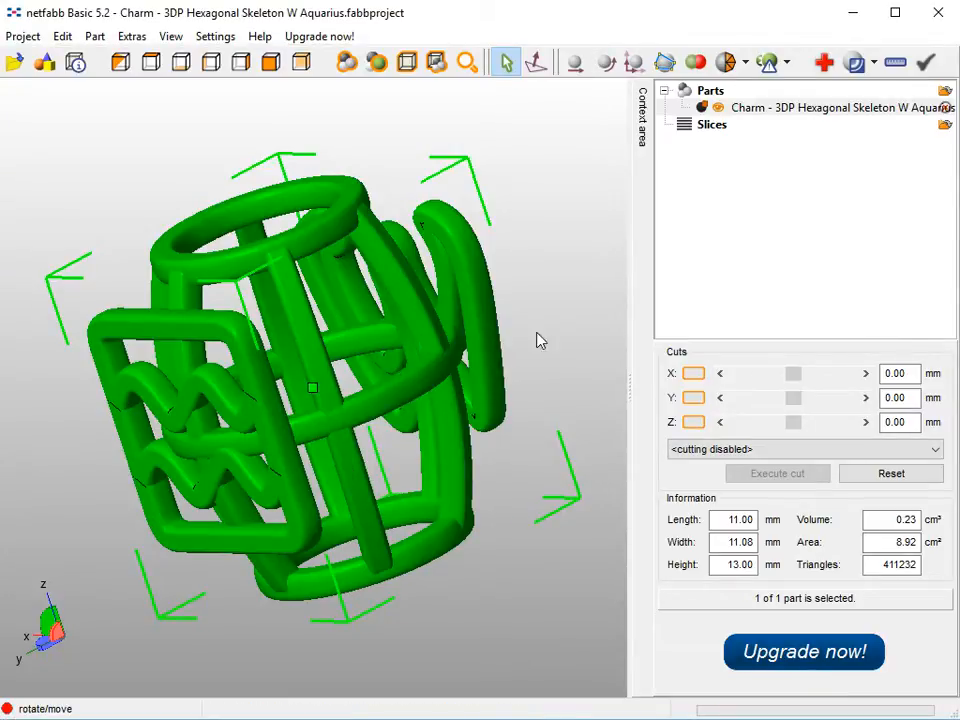
pyautogui.moveTo(431, 444); pyautogui.dragTo(426, 326)
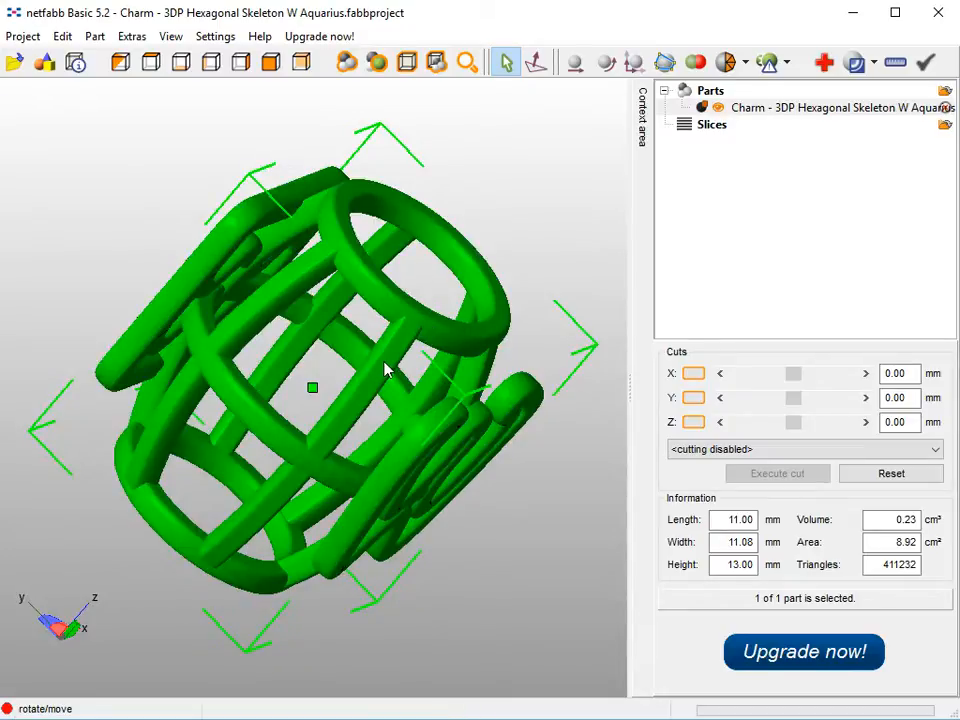